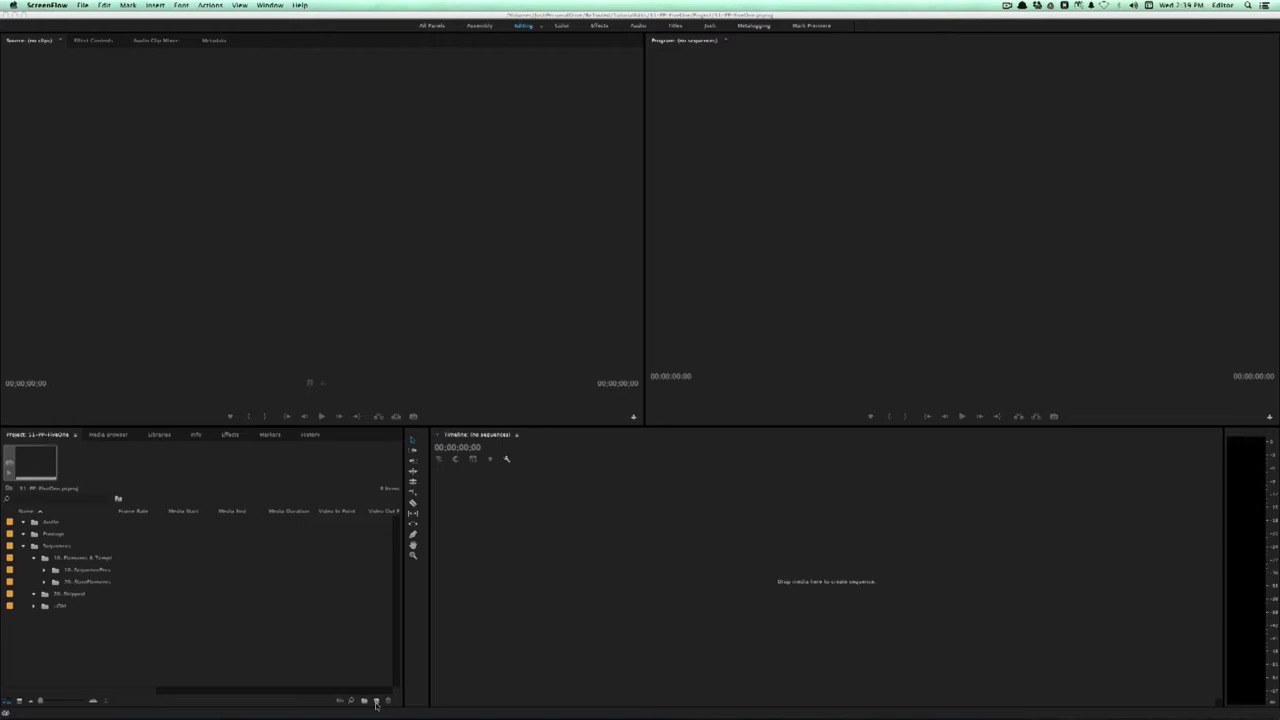
- Start a new sequence using the Digital SLR 1080p preset DSLR 1080p24 (1920x1080, 23.976 fps)
left_click(437, 681)
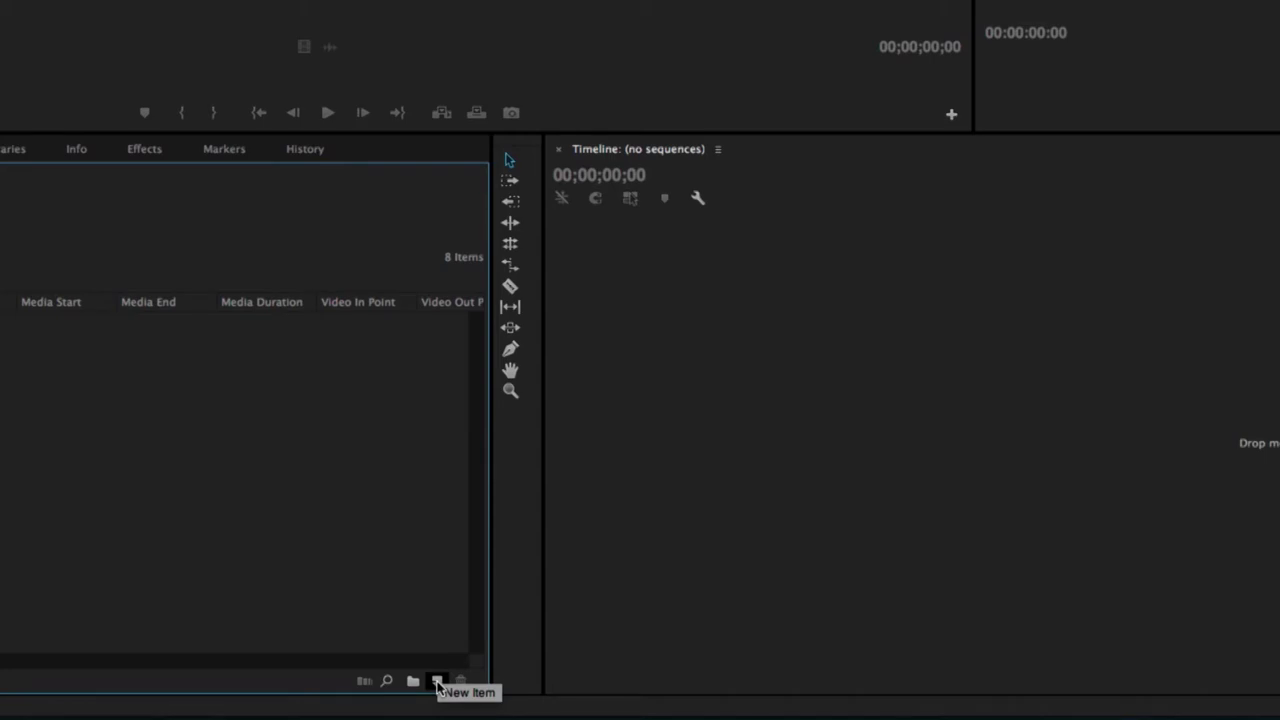
left_click(437, 681)
left_click(483, 507)
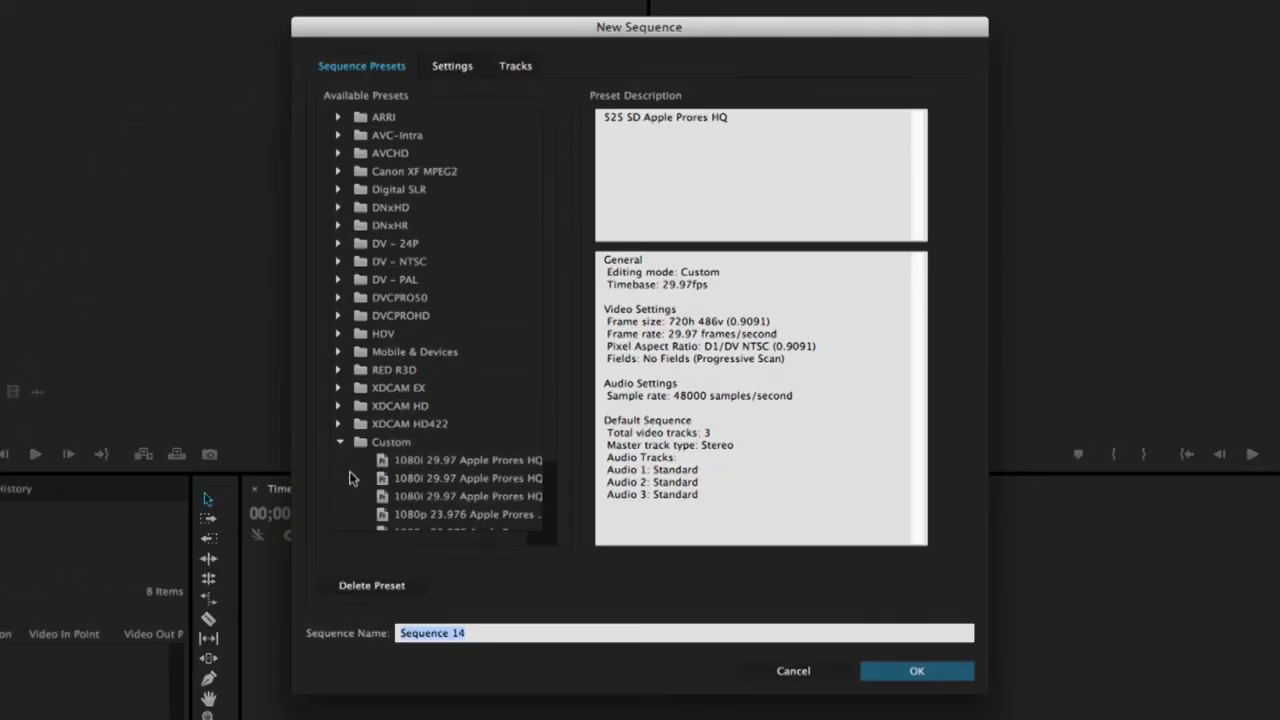
left_click(366, 410)
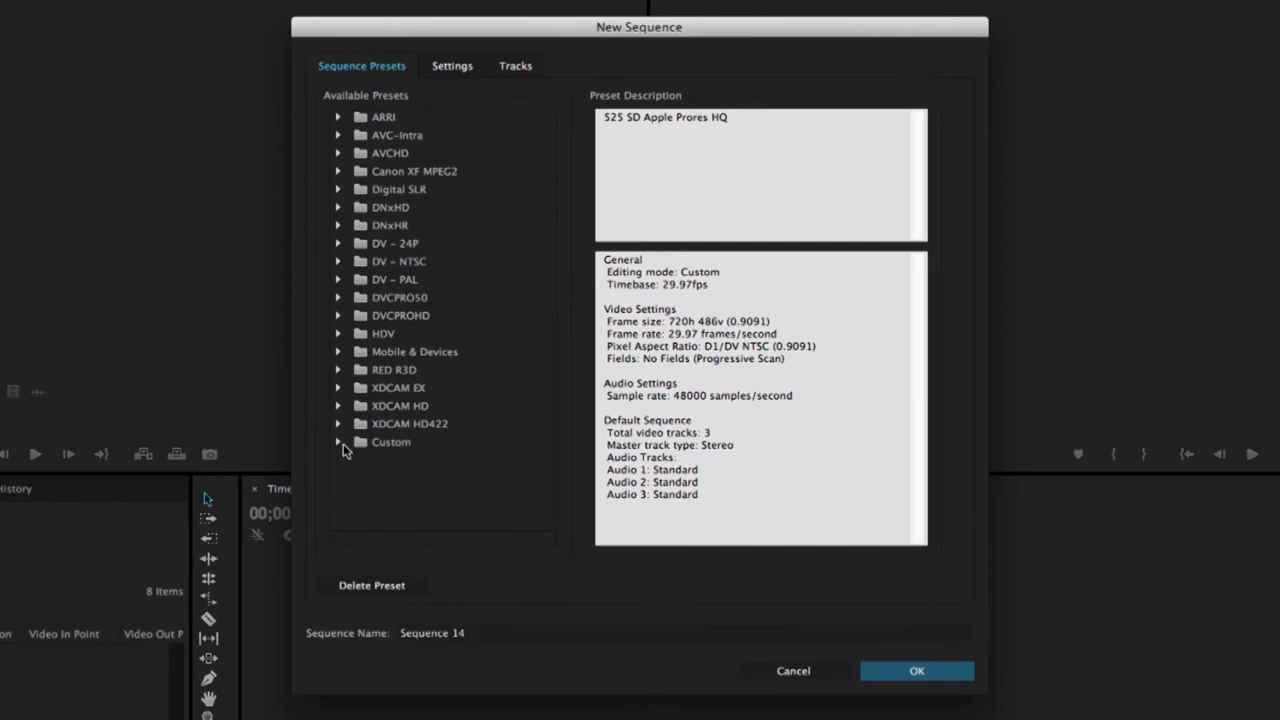
left_click(339, 190)
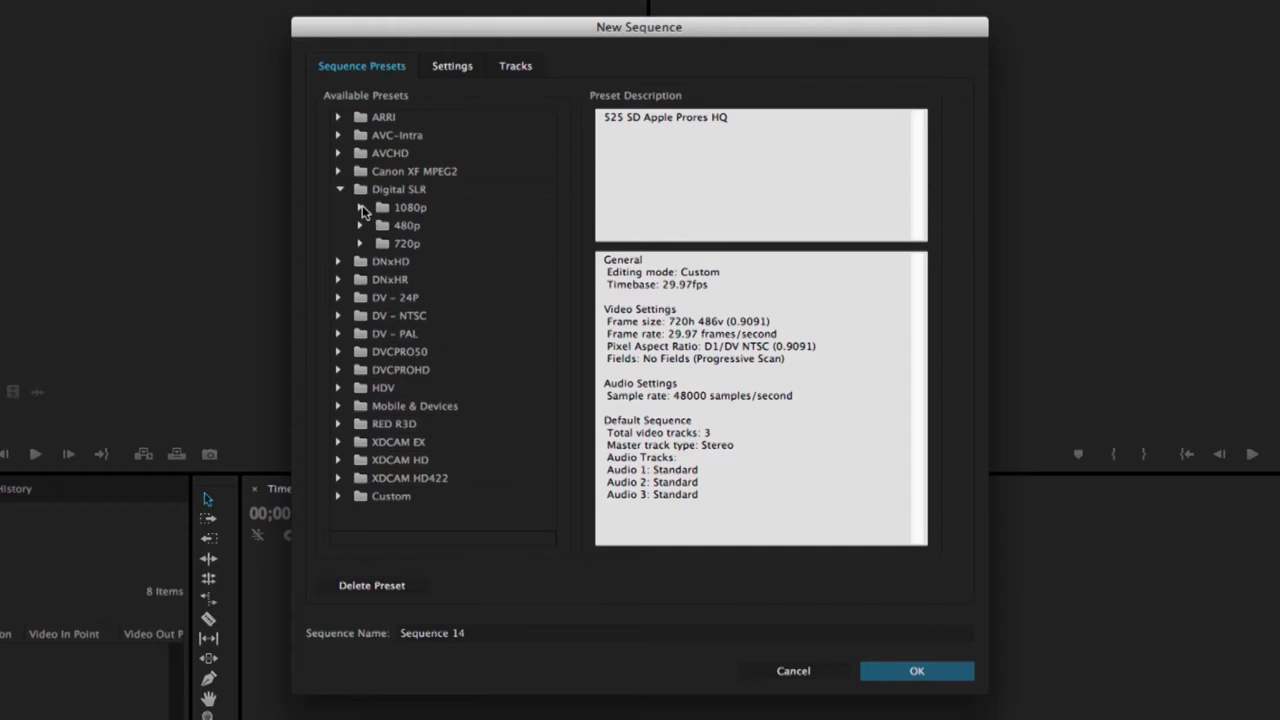
left_click(361, 208)
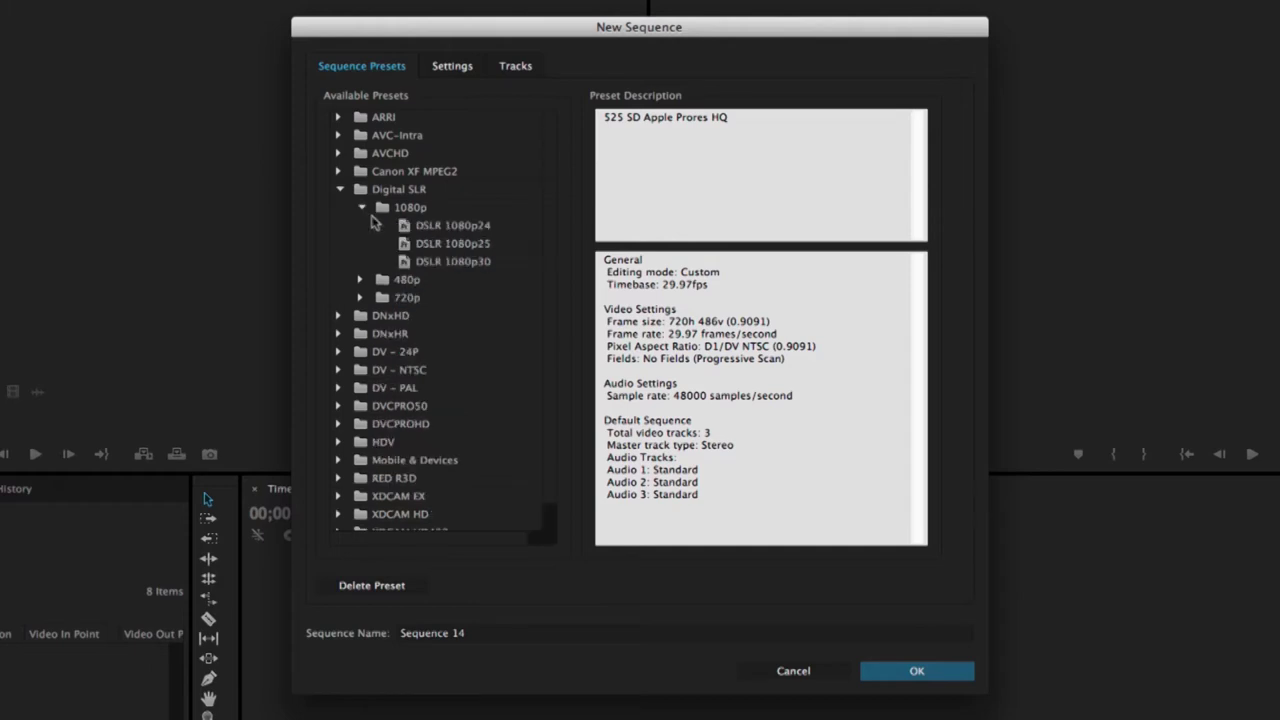
left_click(470, 234)
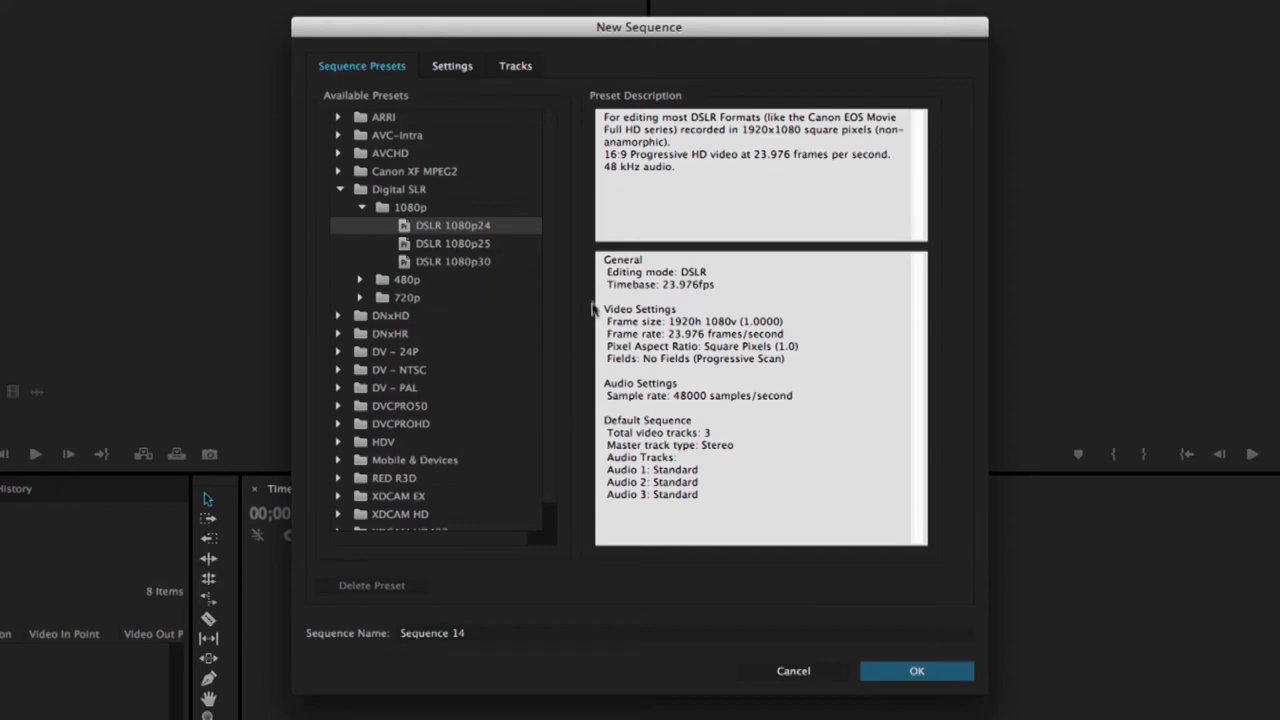
- Set Editing Mode to Custom with QuickTime Apple ProRes 422 (HQ) preview files, then view the track settings
left_click(455, 72)
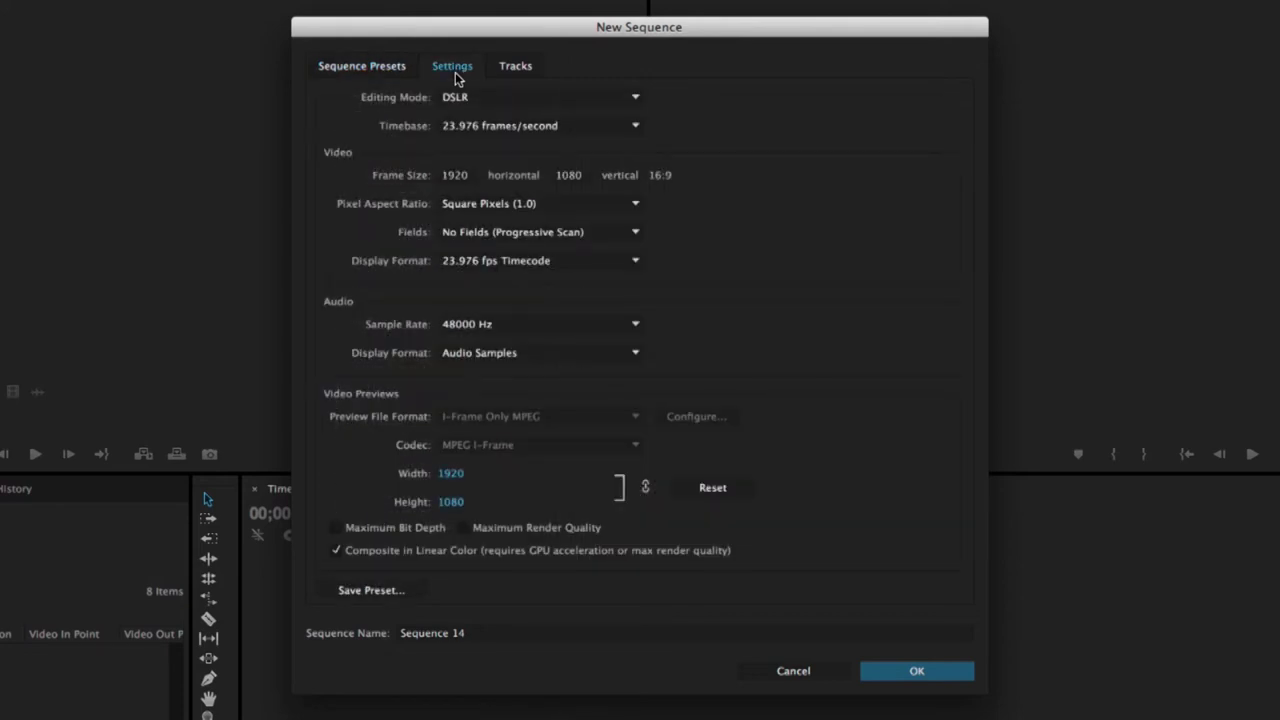
left_click(472, 97)
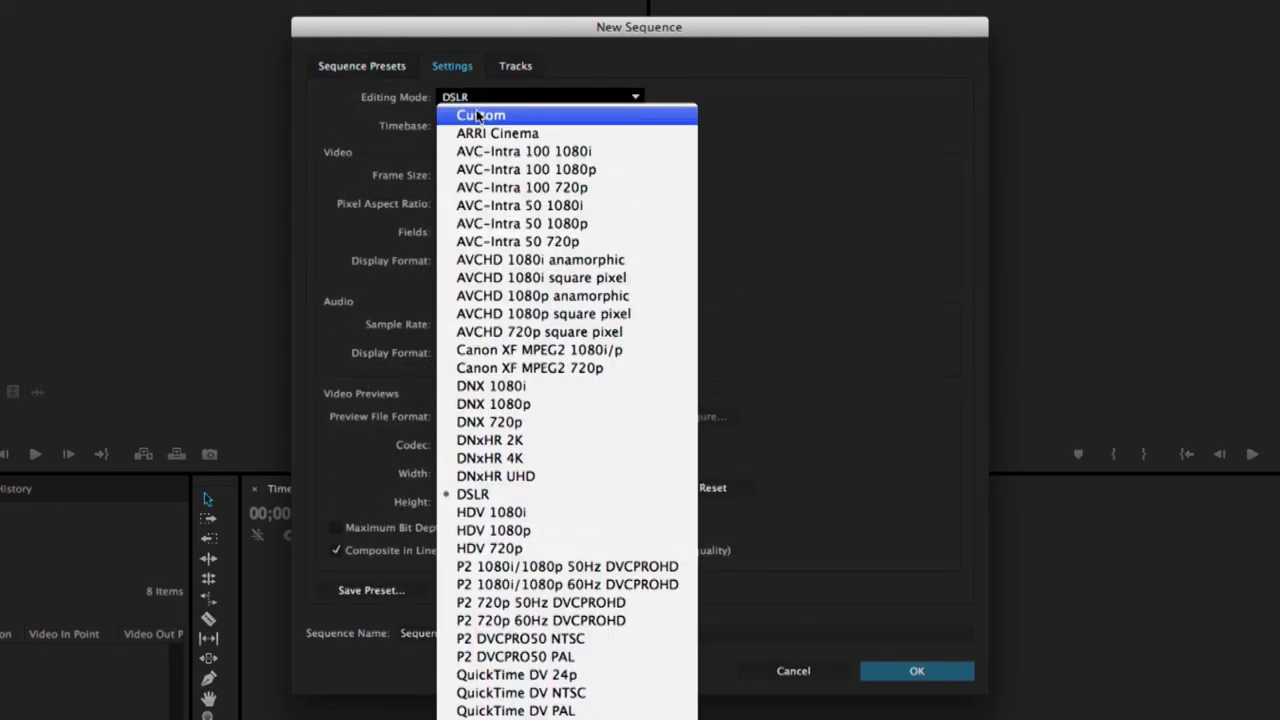
left_click(477, 117)
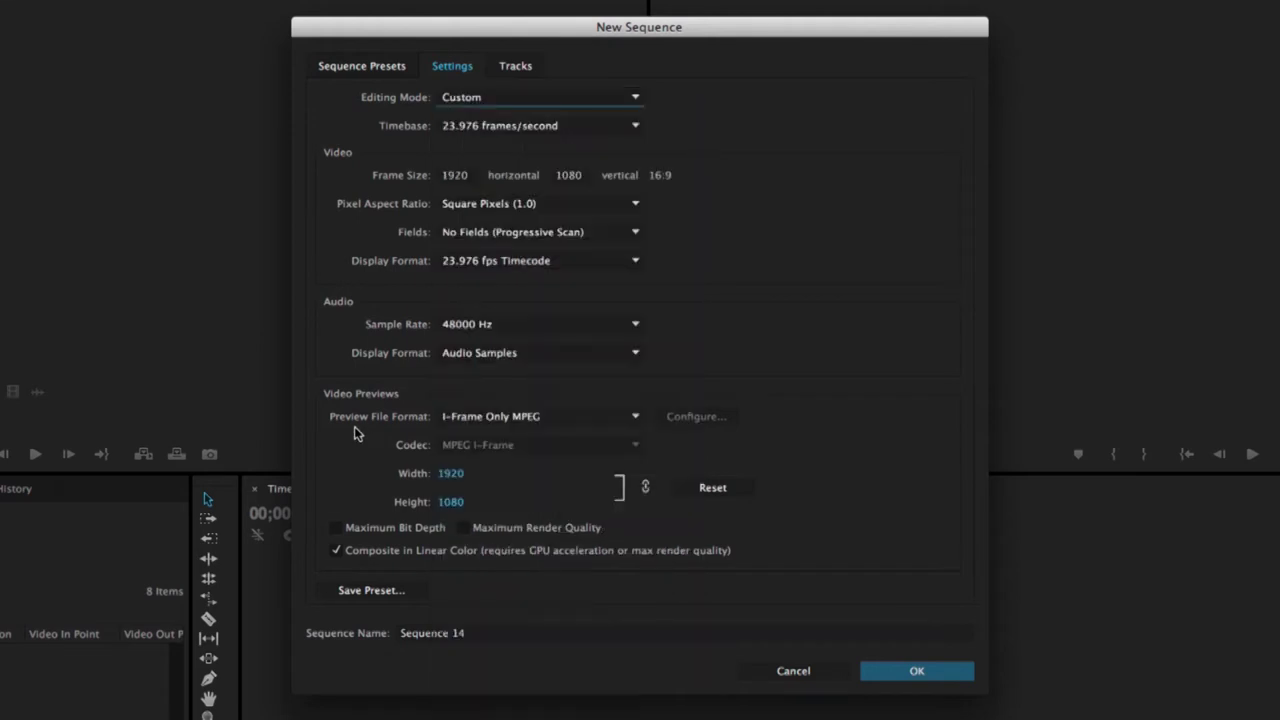
left_click(615, 420)
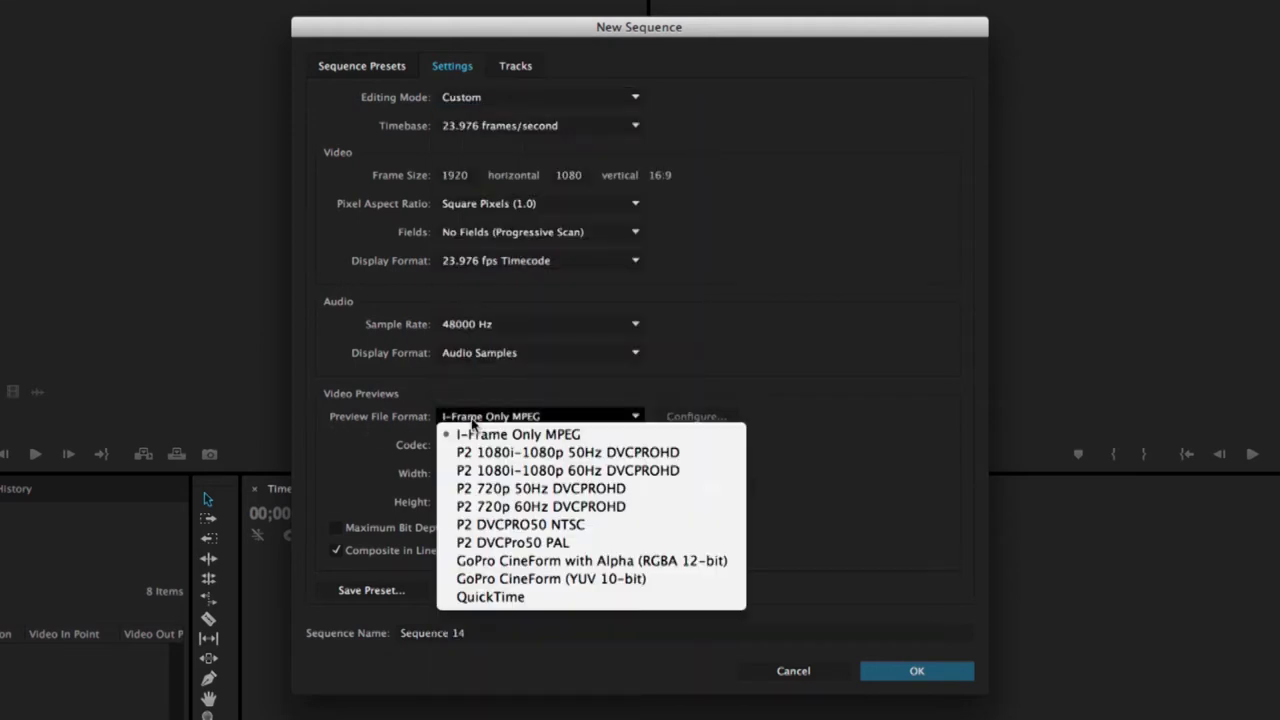
left_click(500, 596)
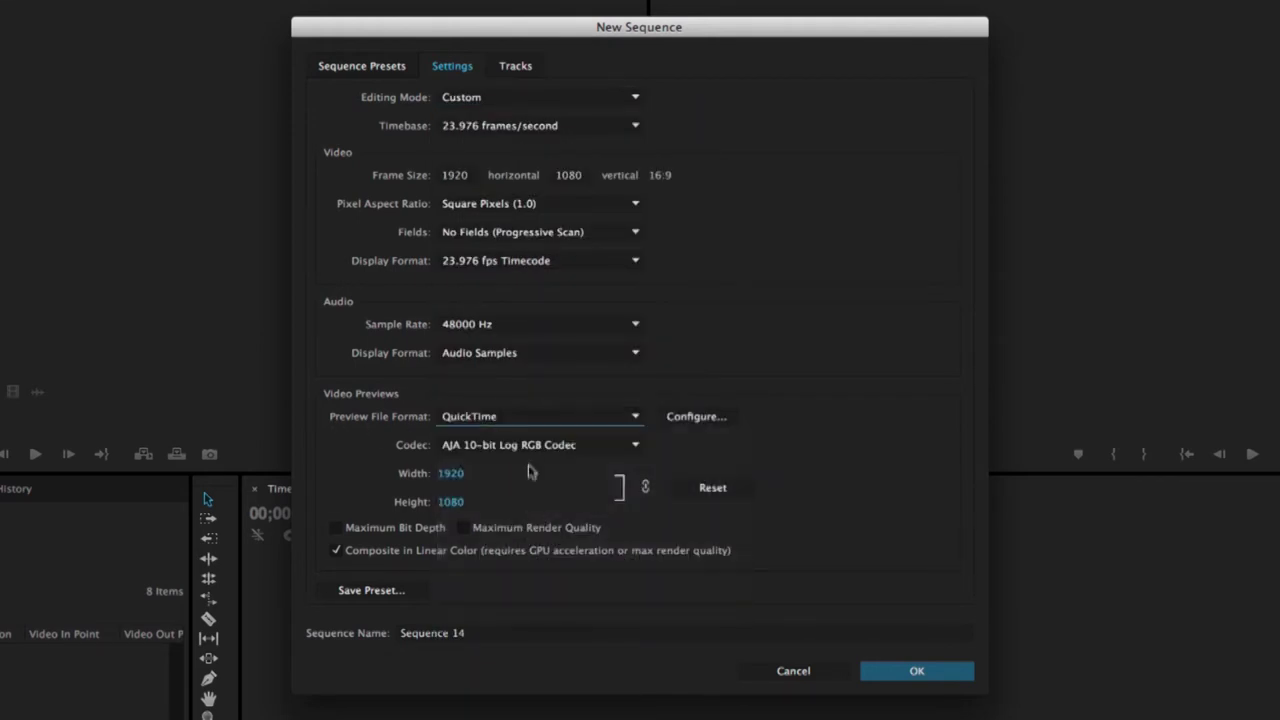
left_click(525, 446)
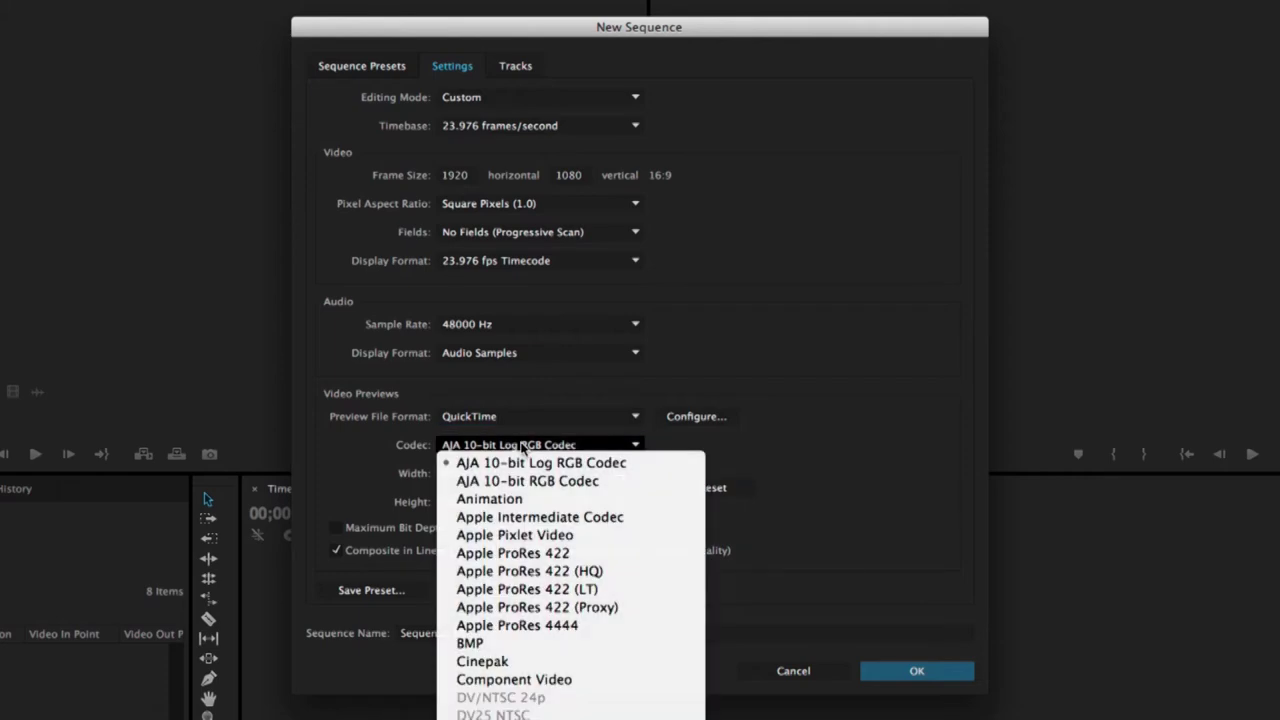
left_click(581, 572)
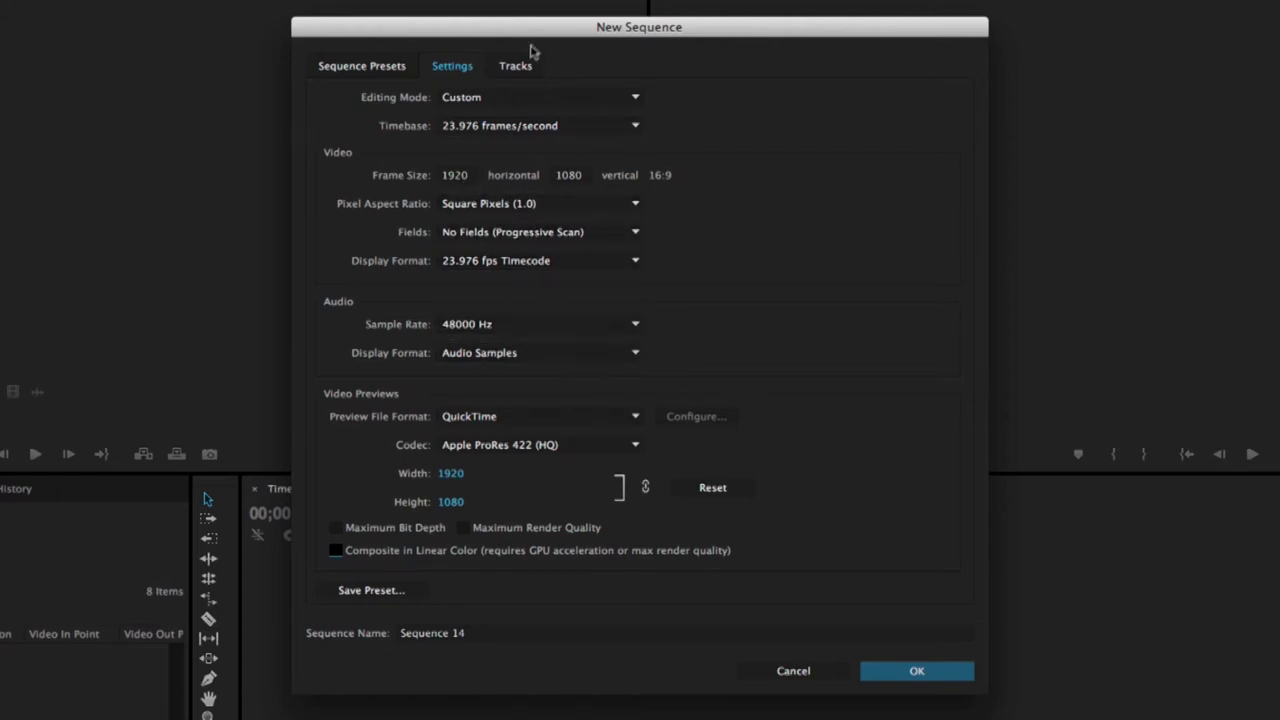
left_click(516, 66)
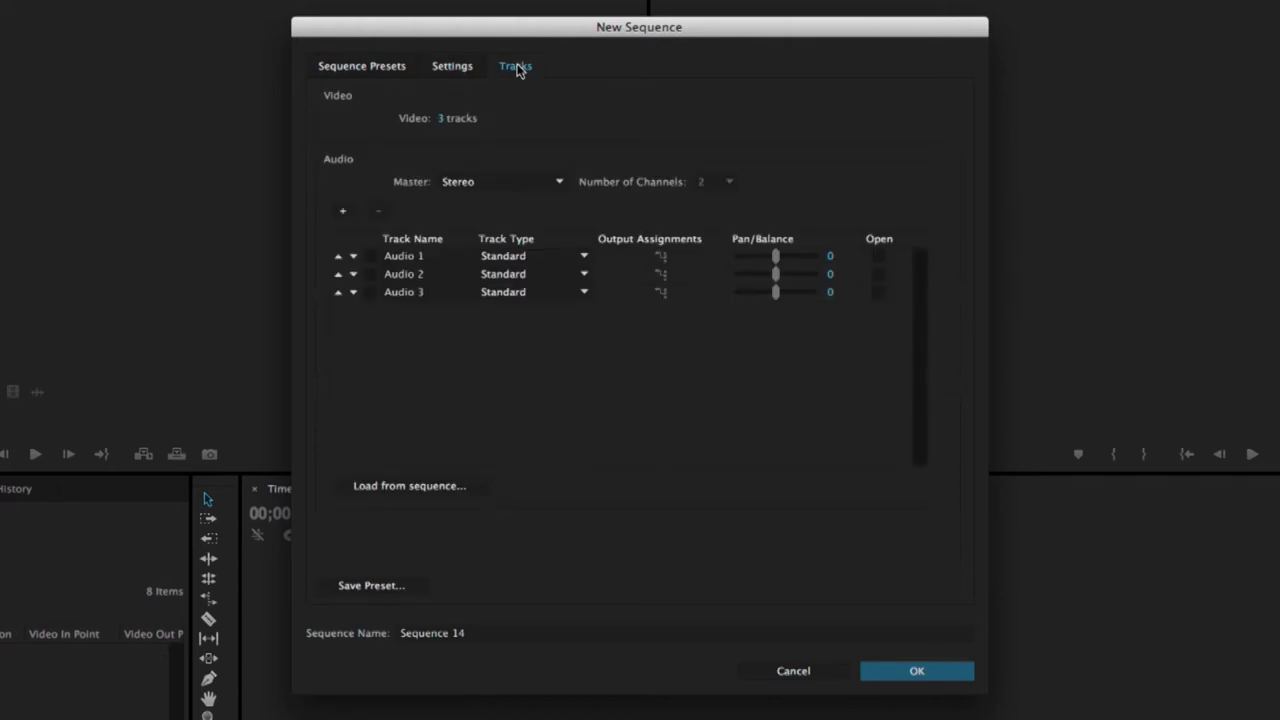
- Mark Audio 1 and 2 for deletion and set the master to Multichannel with 8 channels
left_click(369, 256)
left_click(369, 274)
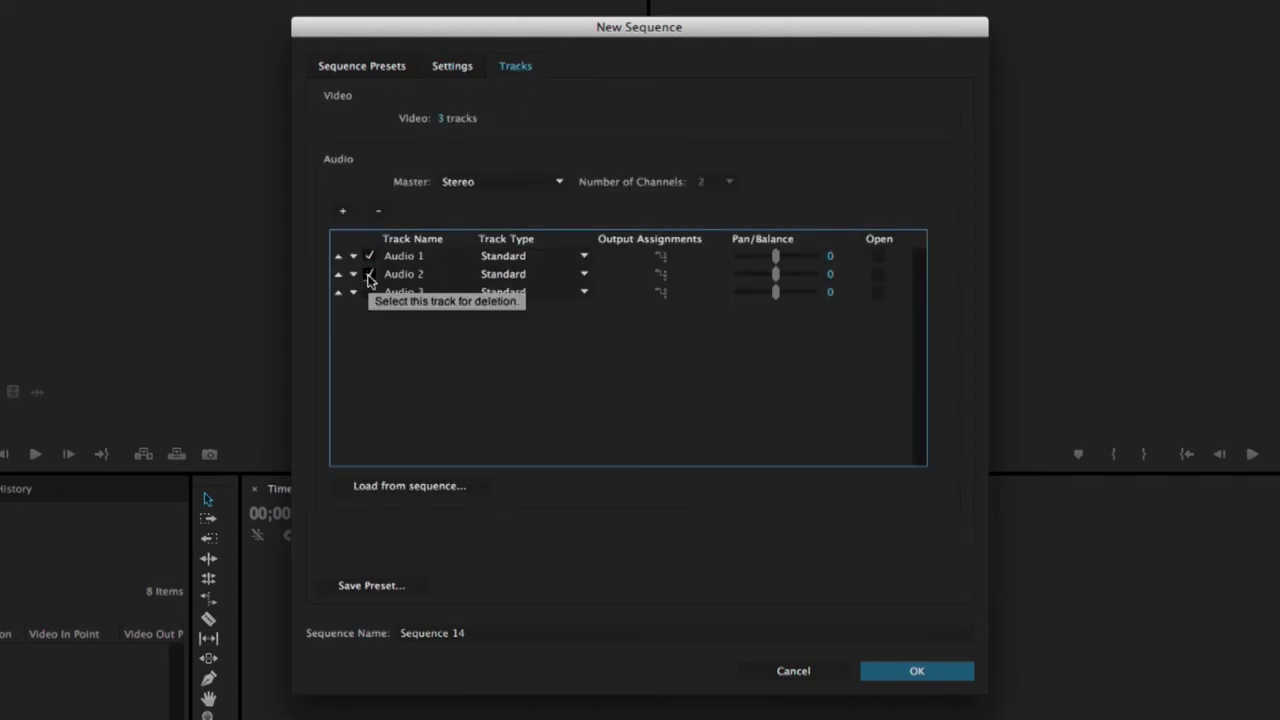
left_click(480, 185)
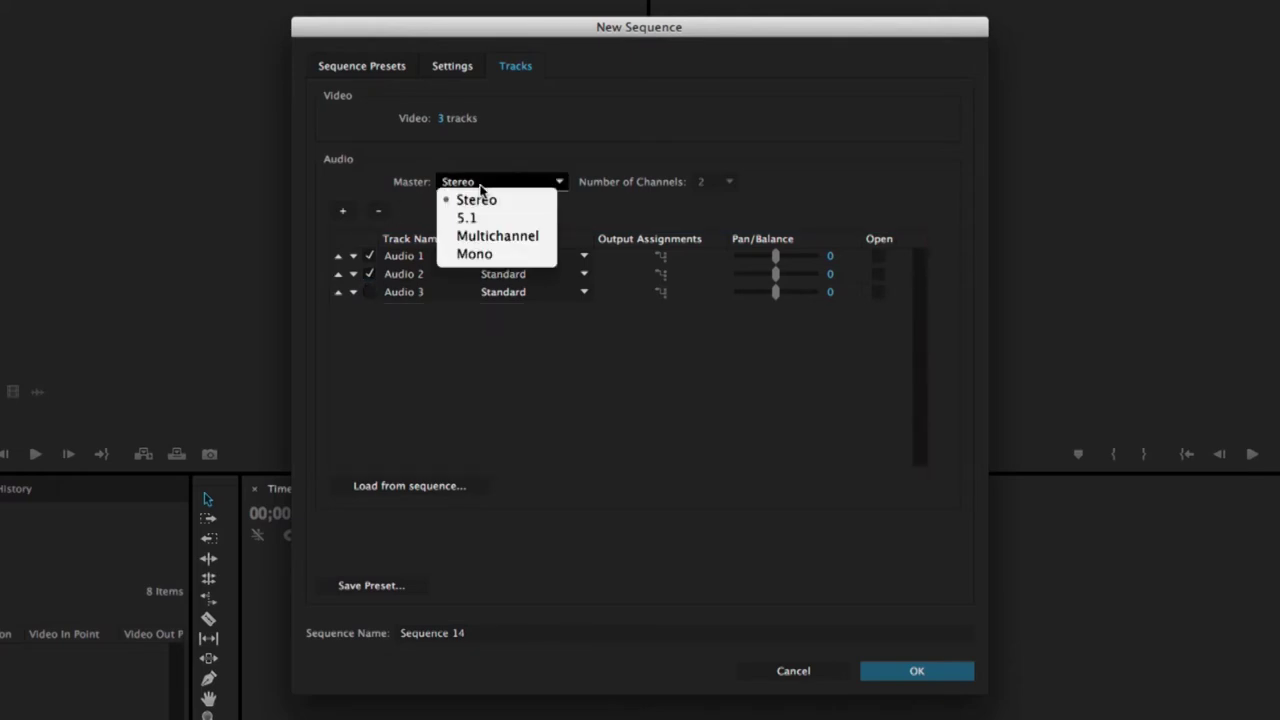
left_click(500, 235)
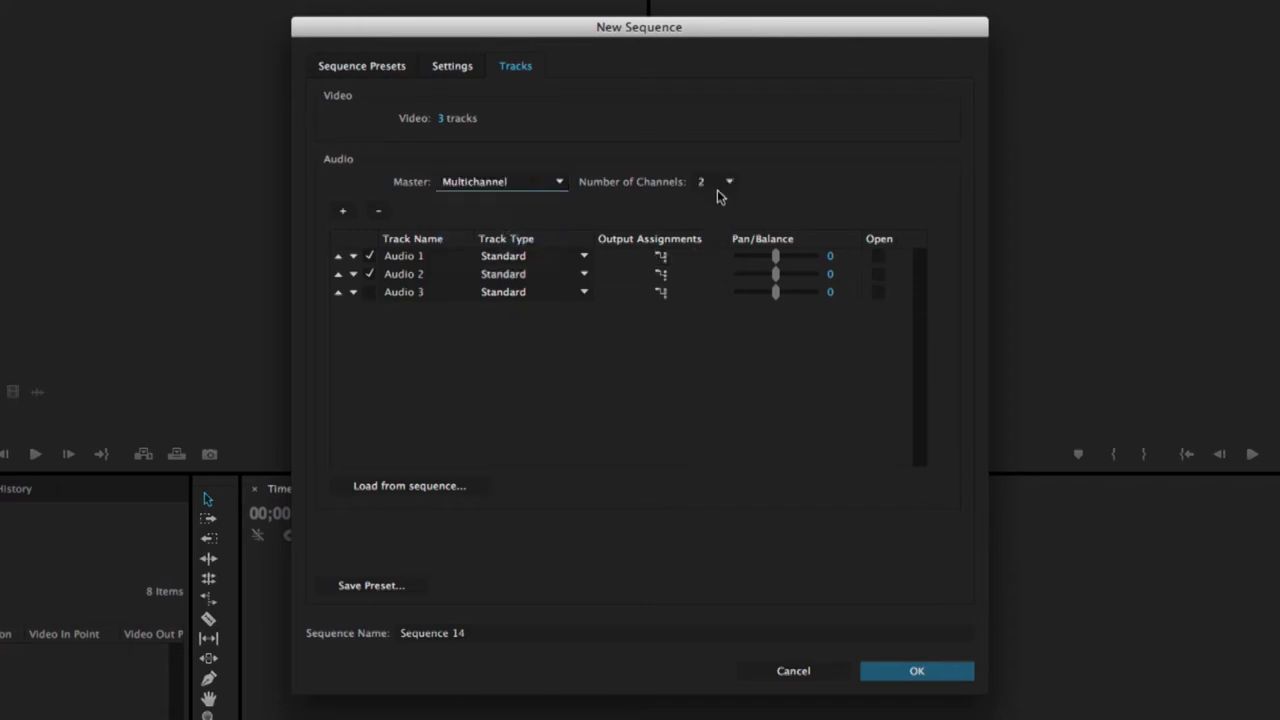
left_click(717, 190)
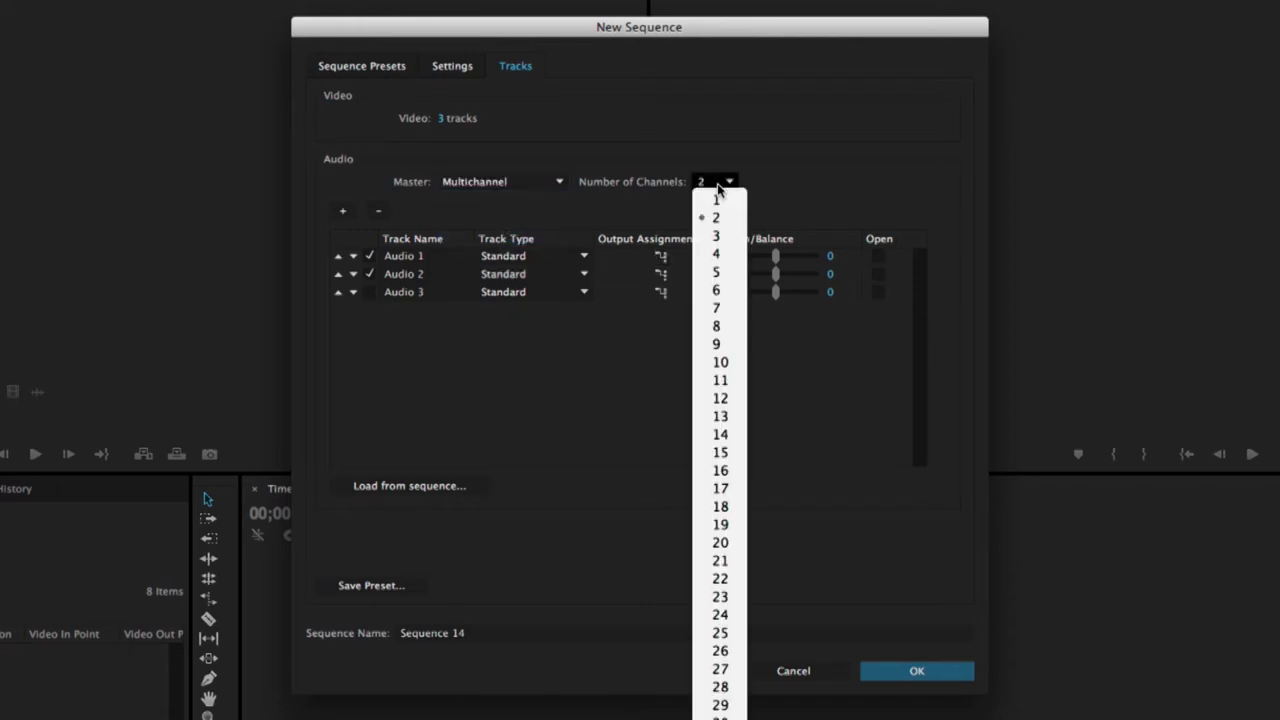
left_click(725, 328)
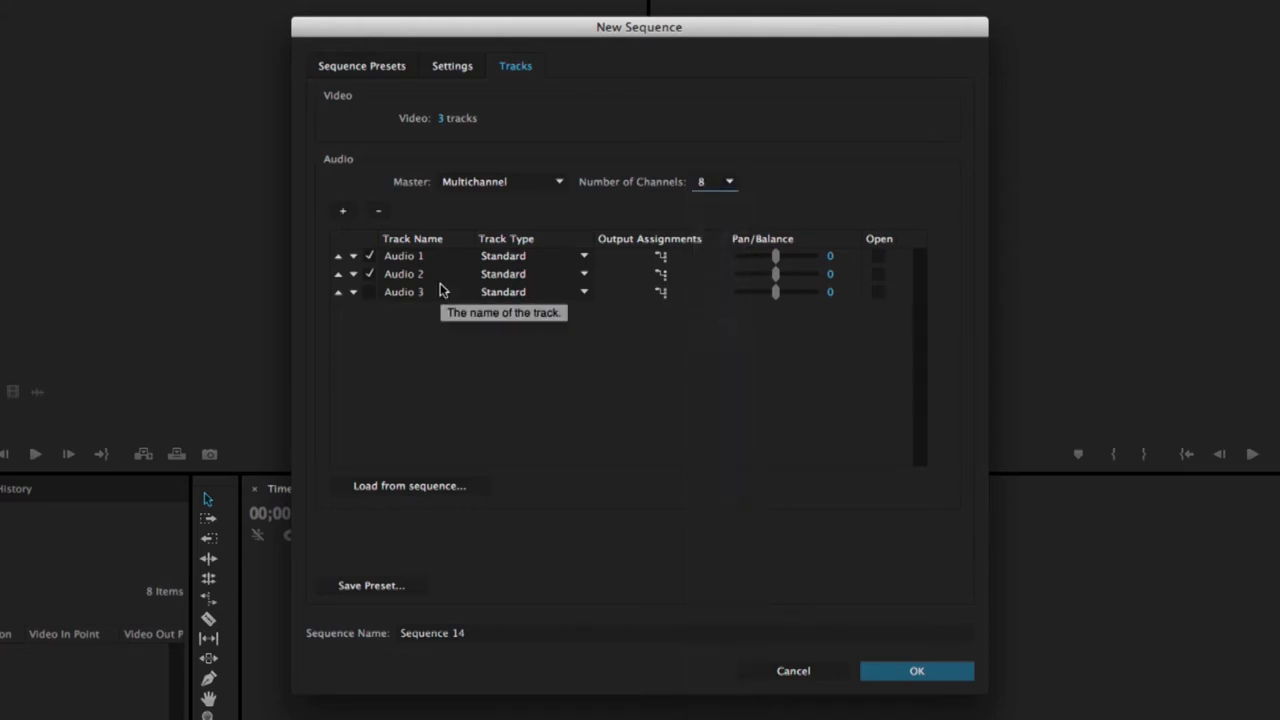
- Mark Audio 3 as well and delete all three default audio tracks
left_click(368, 295)
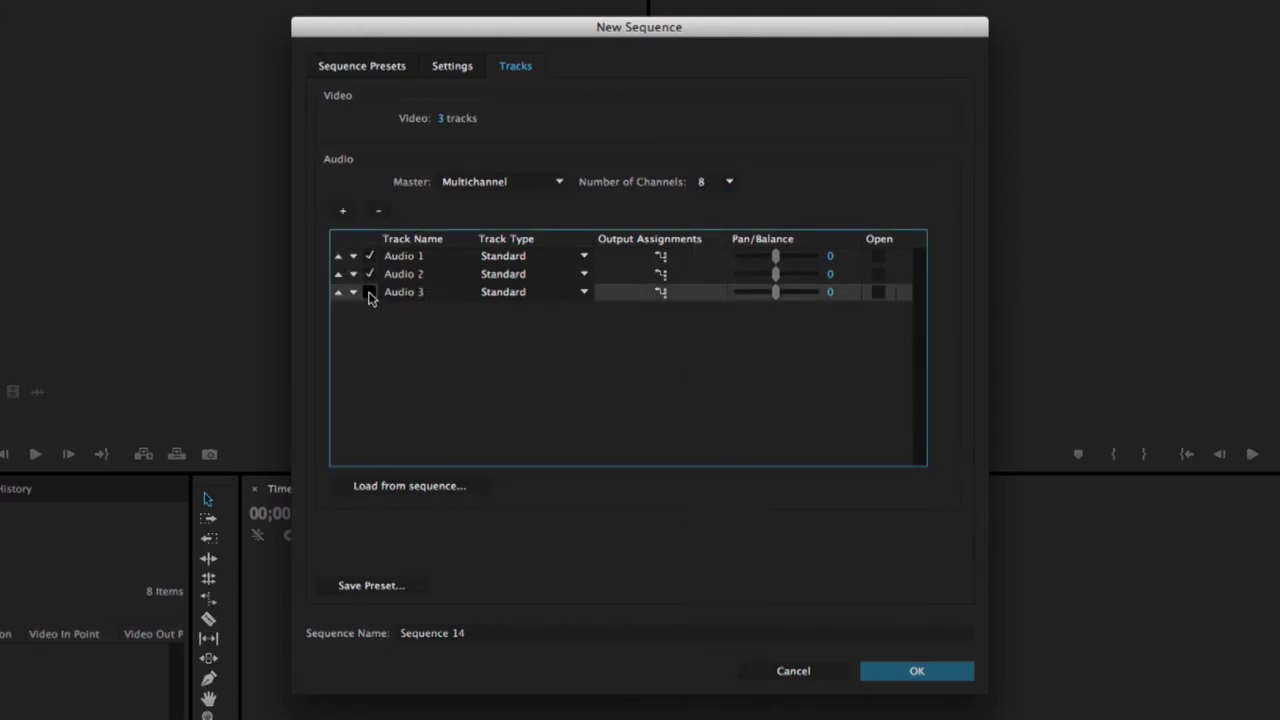
left_click(368, 293)
left_click(378, 210)
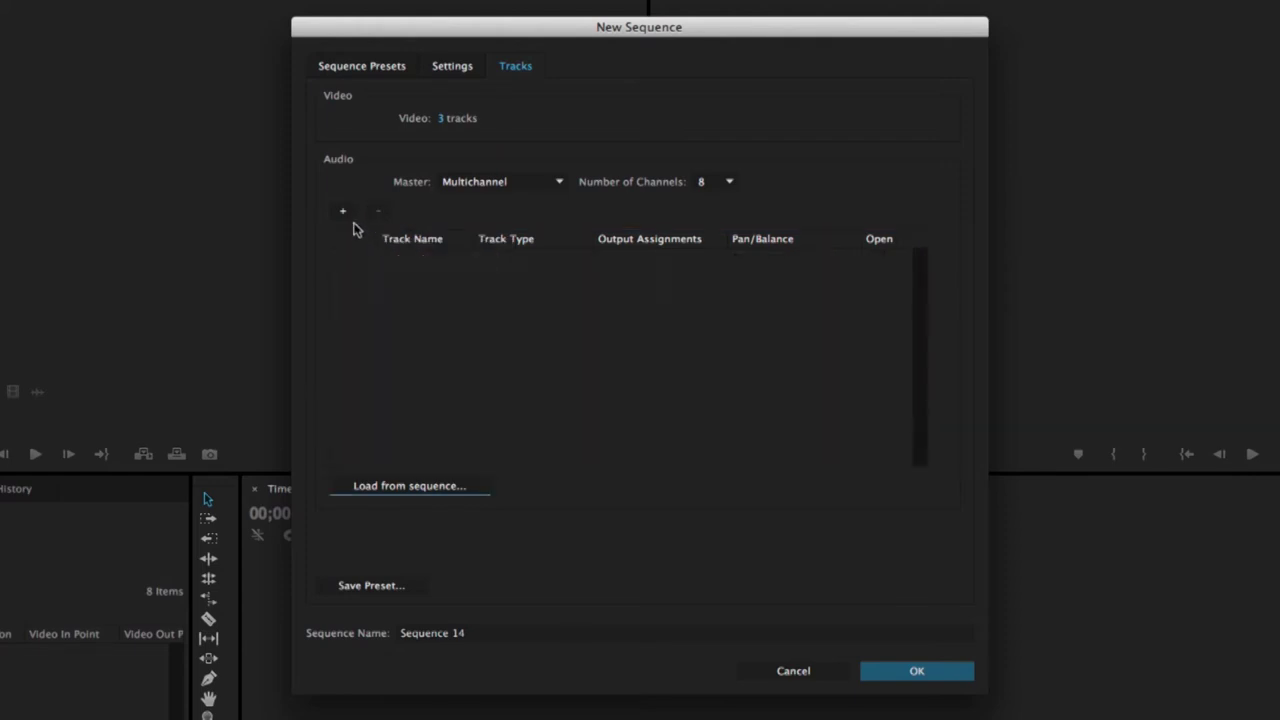
- Add a mono Audio 1 track on outputs 1–2, panned to -100, set to open expanded
left_click(342, 211)
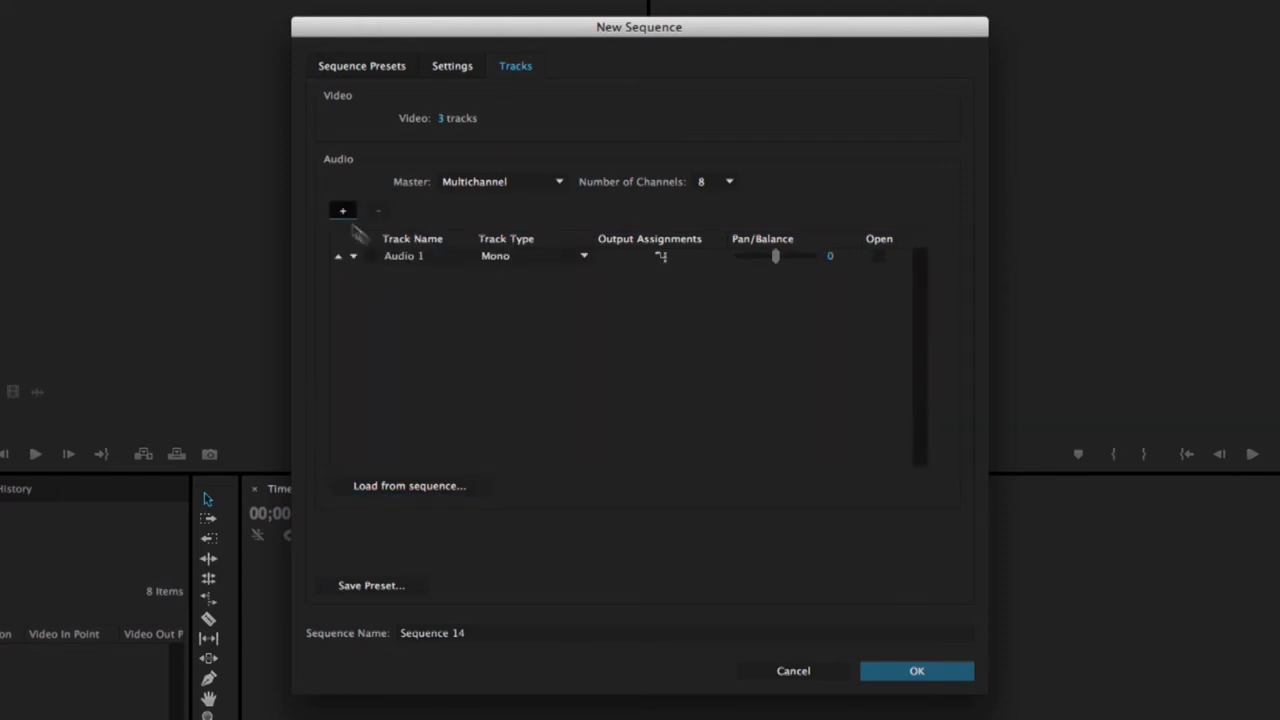
left_click(663, 260)
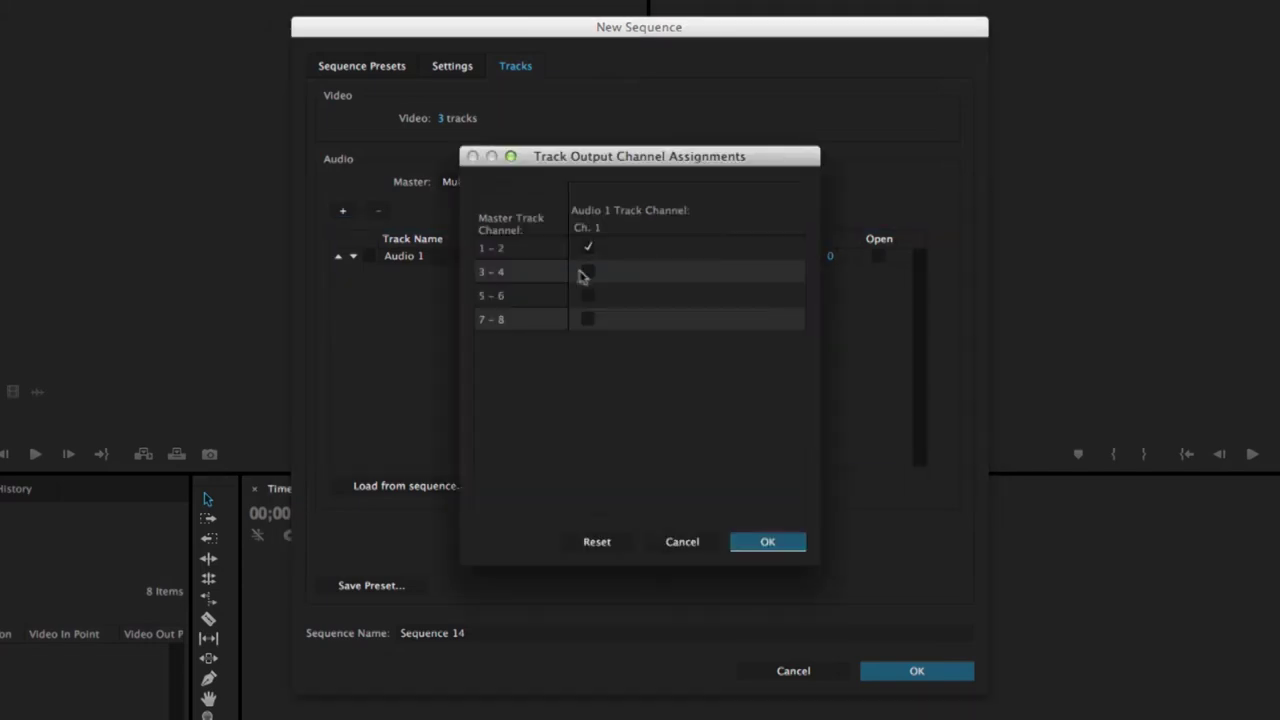
left_click(768, 543)
left_click_drag(760, 256, 731, 256)
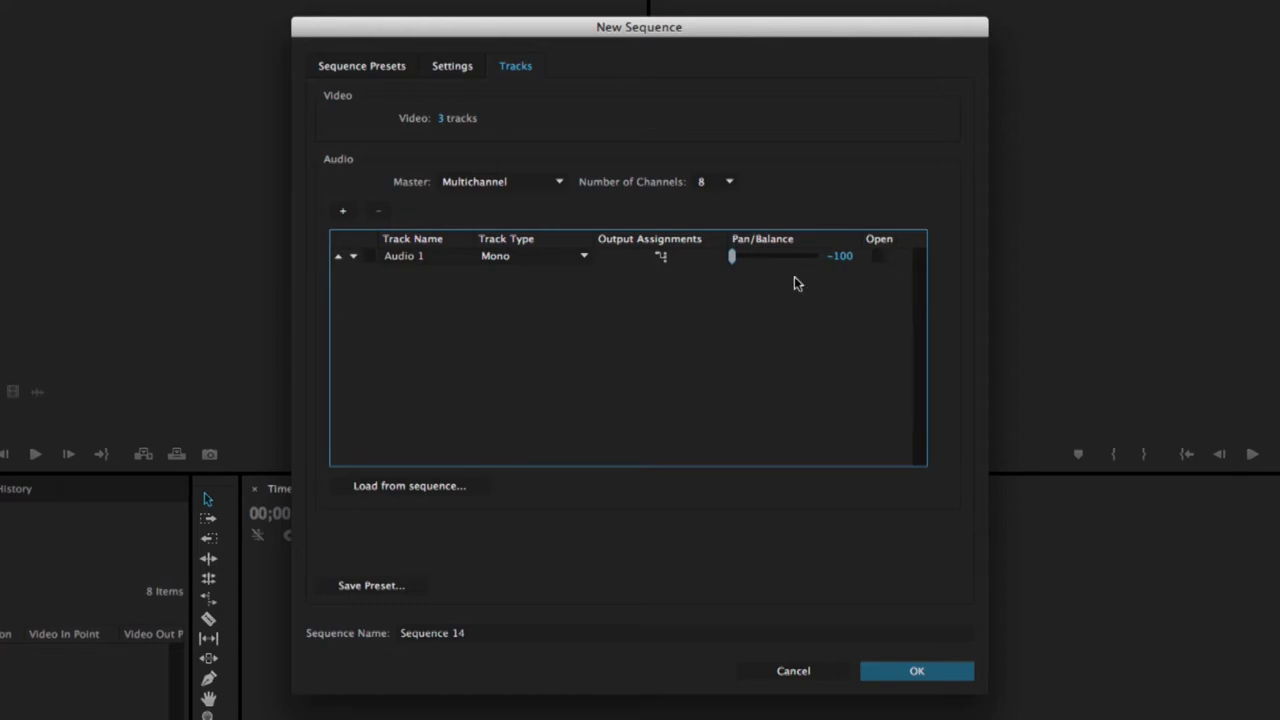
left_click(879, 262)
- Add five more mono audio tracks, Audio 2 through Audio 6
left_click(341, 214)
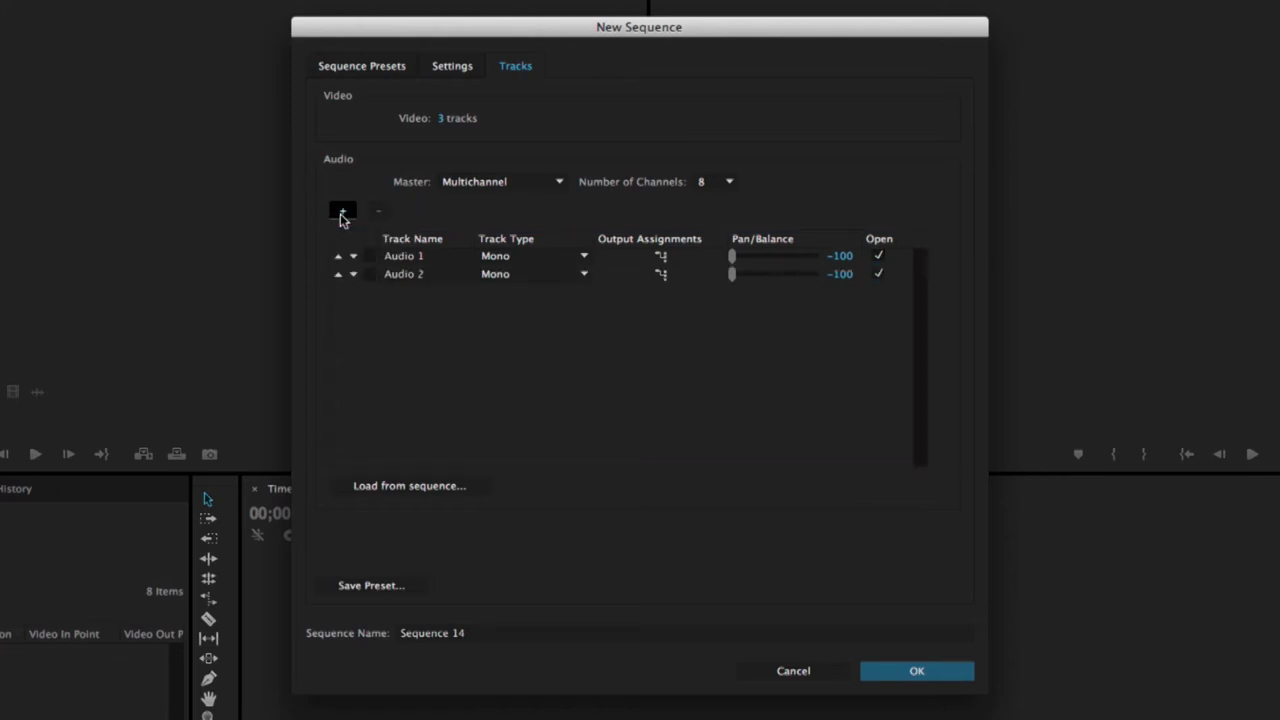
left_click(341, 214)
left_click(341, 214)
left_click(341, 214)
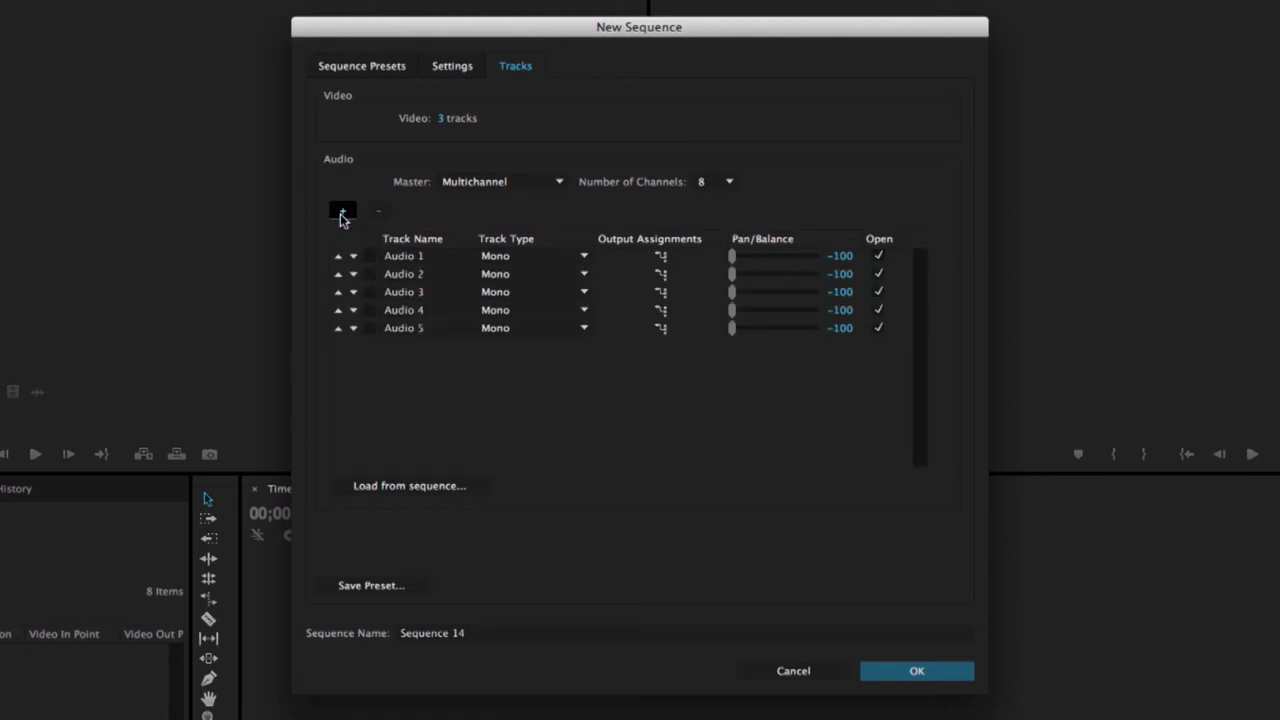
left_click(341, 214)
- Keep Audio 2 on channels 1–2 and route Audio 3 and Audio 4 to master channels 3–4
left_click(661, 274)
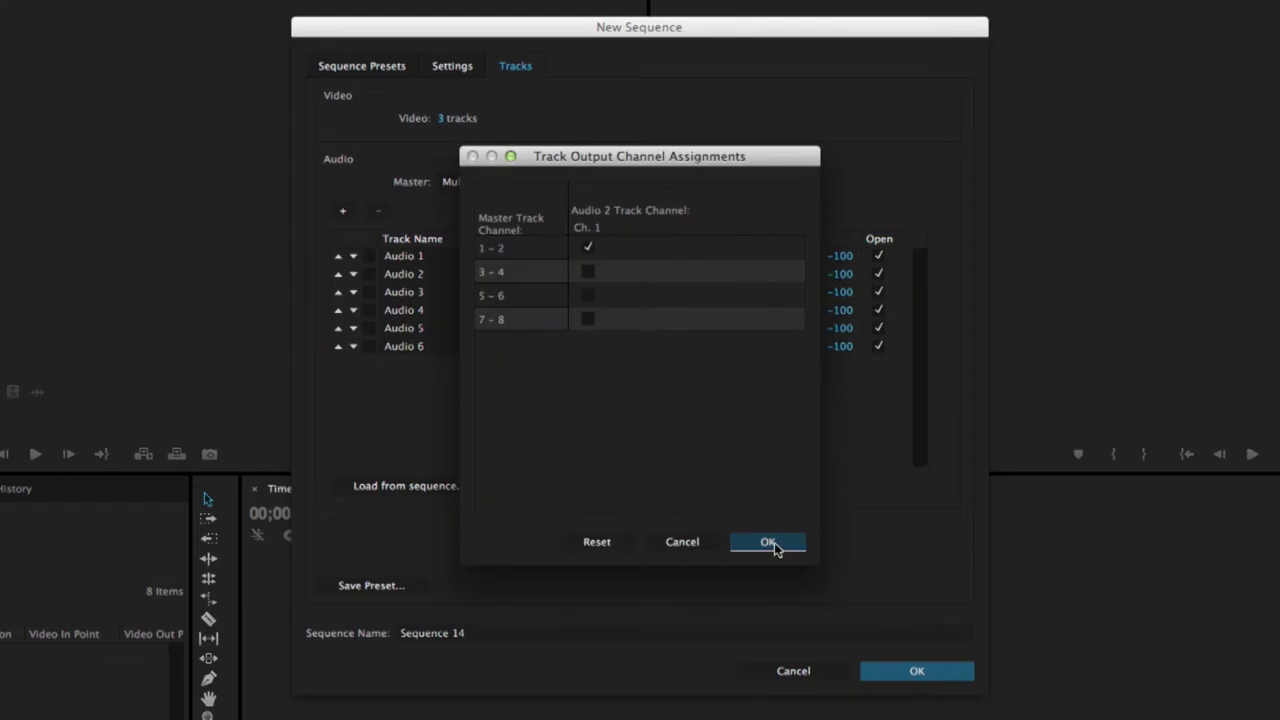
left_click(773, 544)
left_click(661, 292)
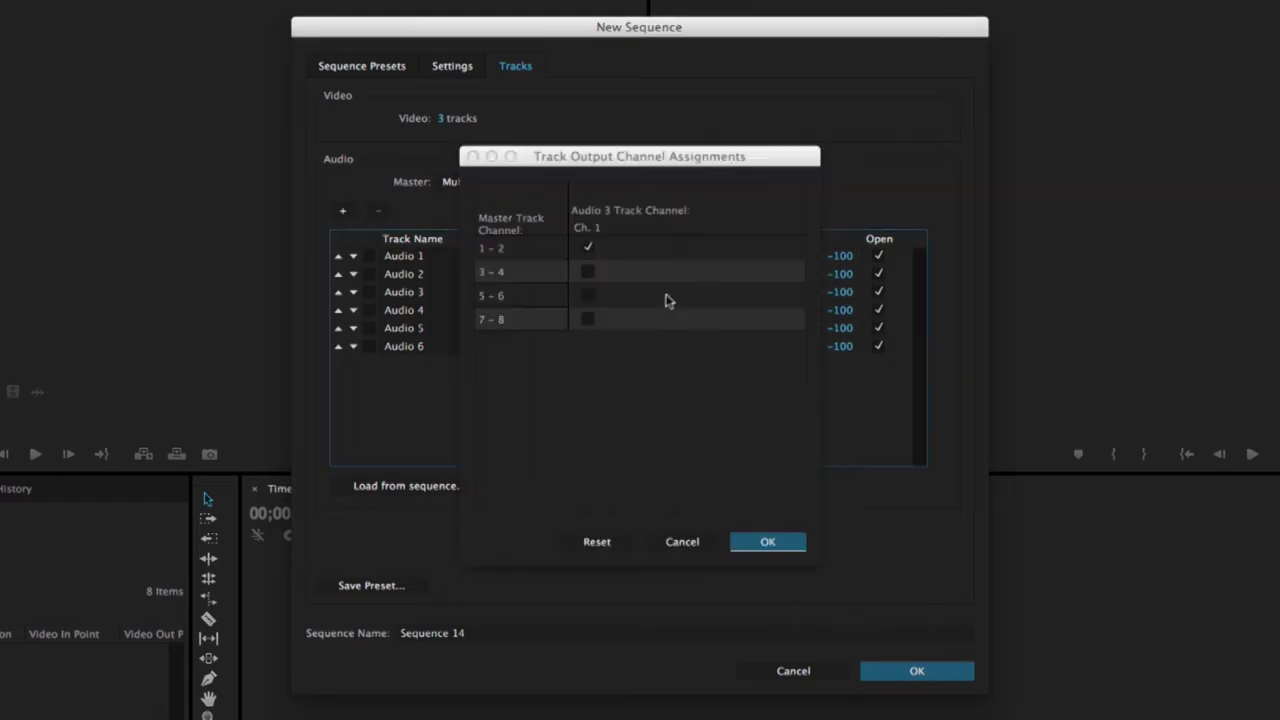
left_click(588, 247)
left_click(588, 271)
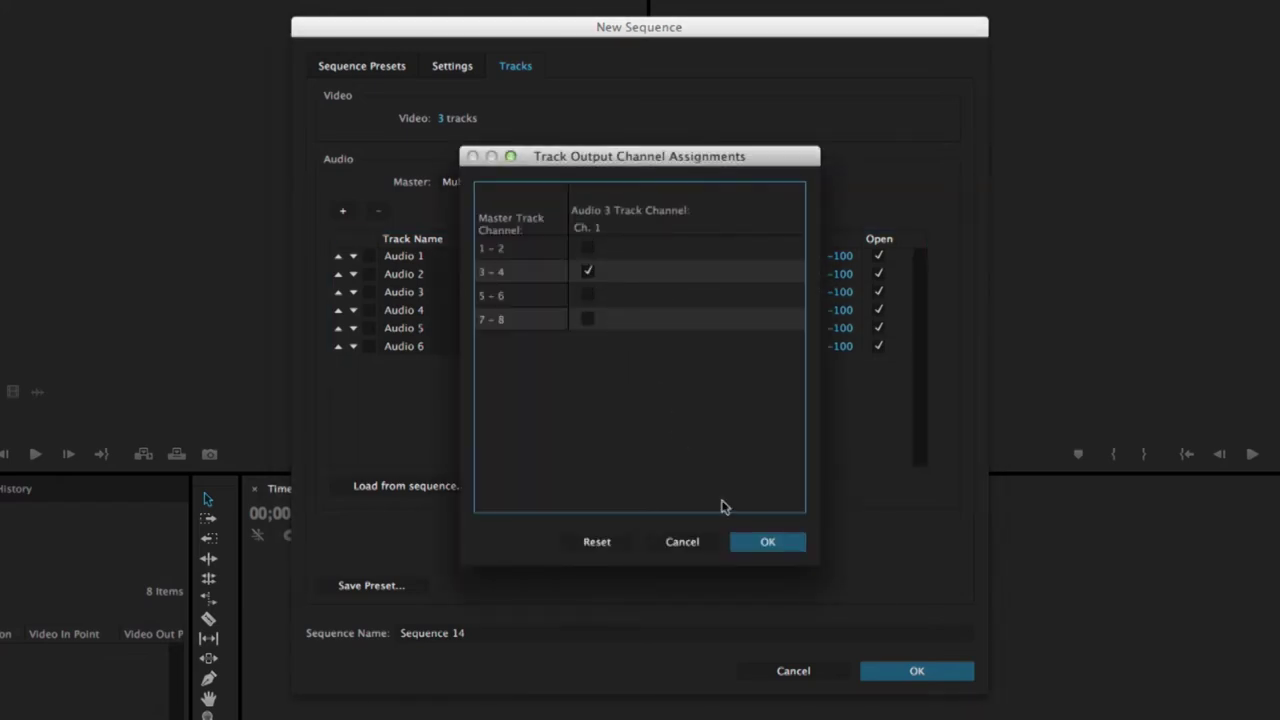
left_click(767, 541)
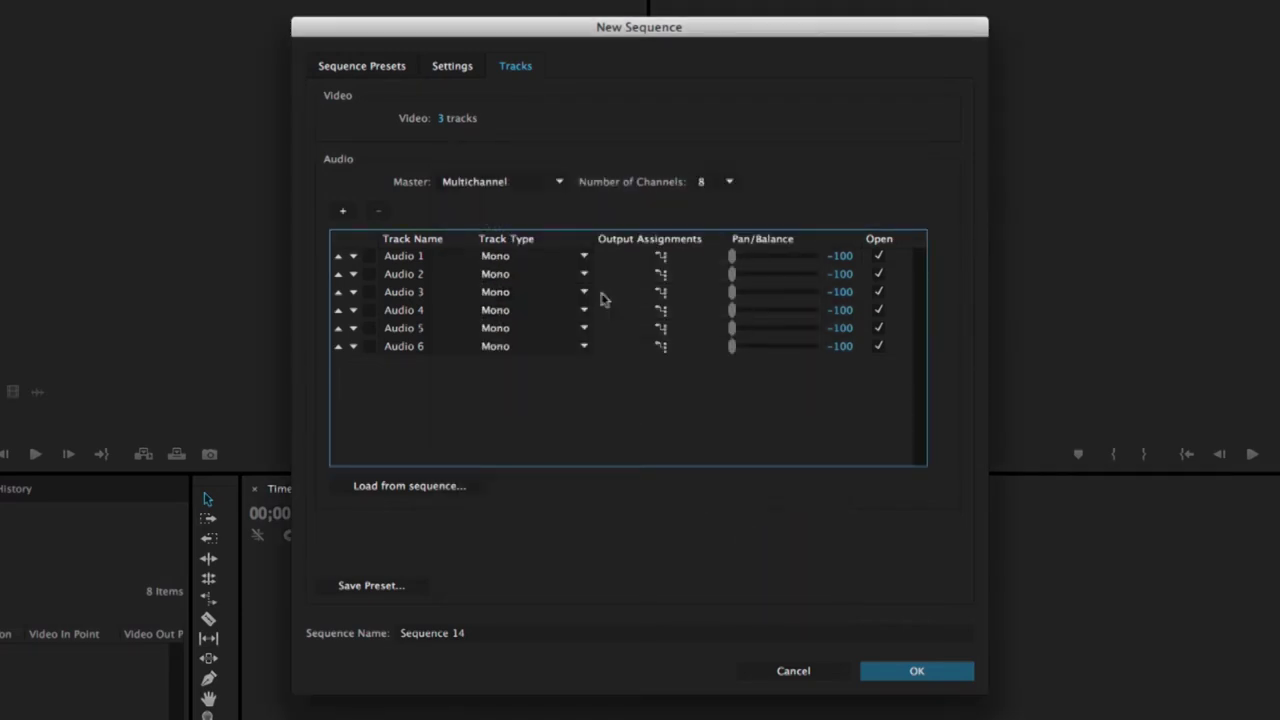
left_click(661, 310)
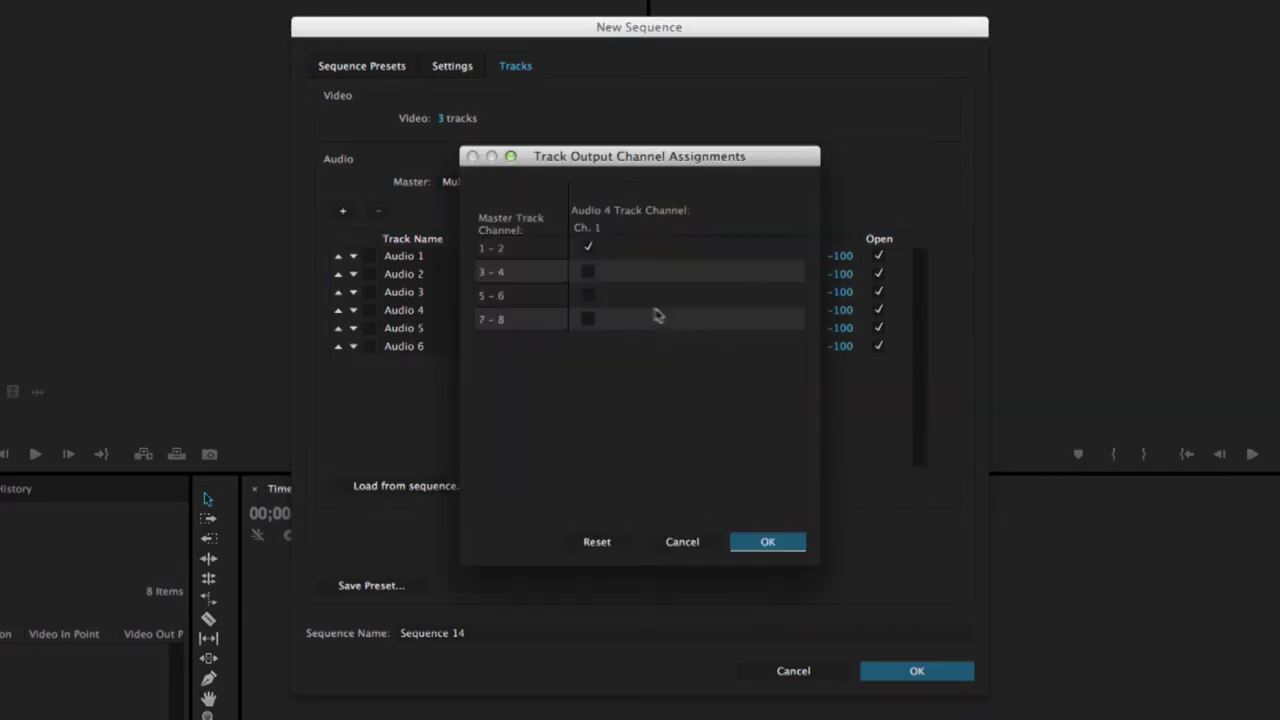
left_click(588, 271)
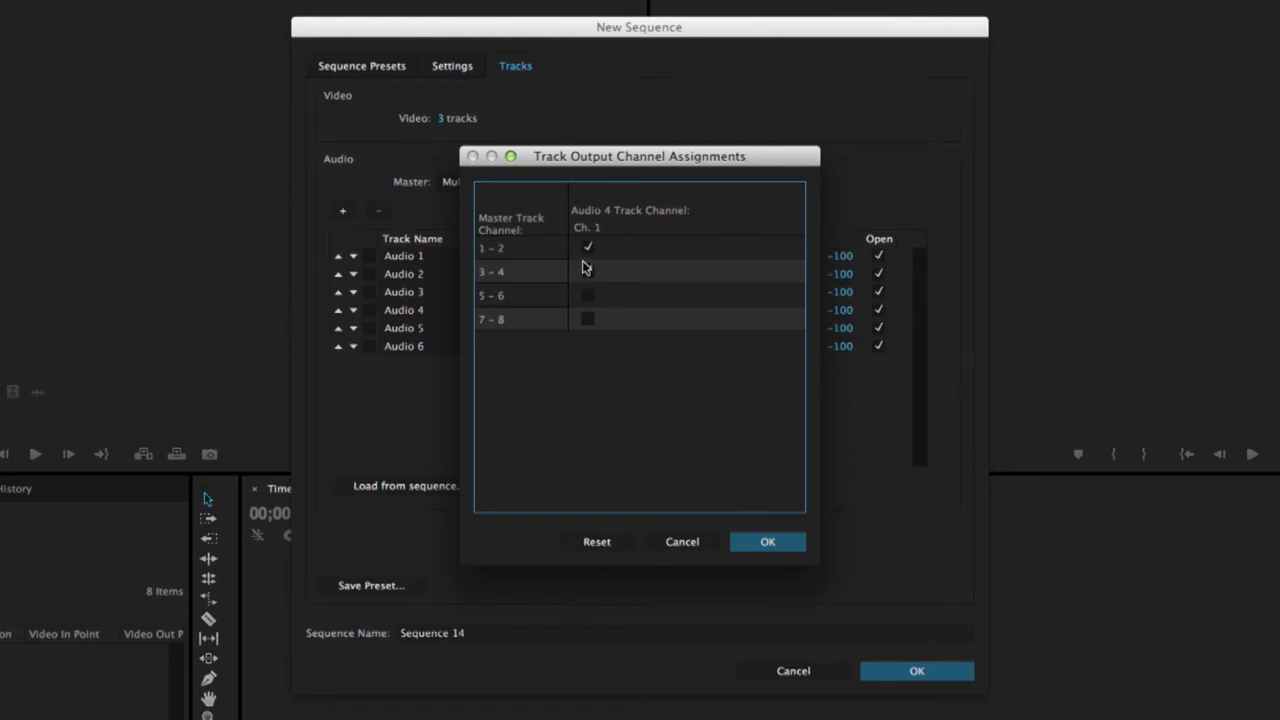
left_click(587, 249)
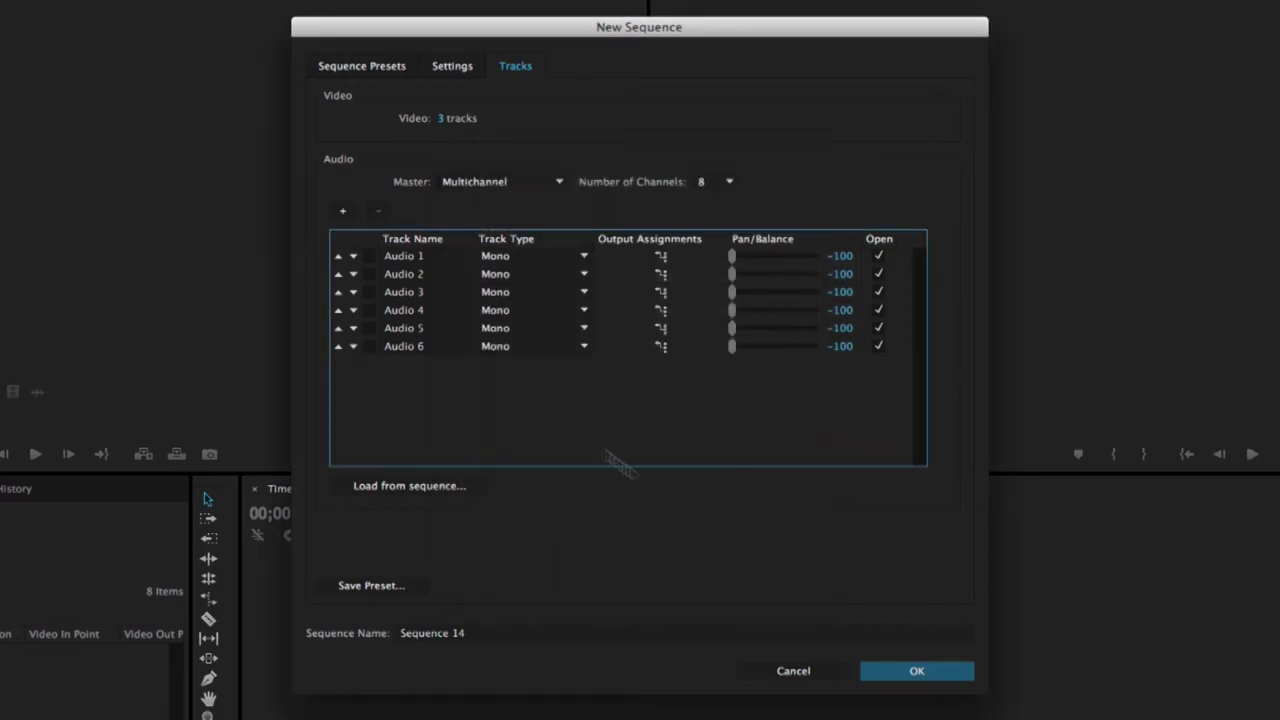
- Route Audio 5 and Audio 6 to master channels 5–6, removing them from channels 1–2
left_click(661, 329)
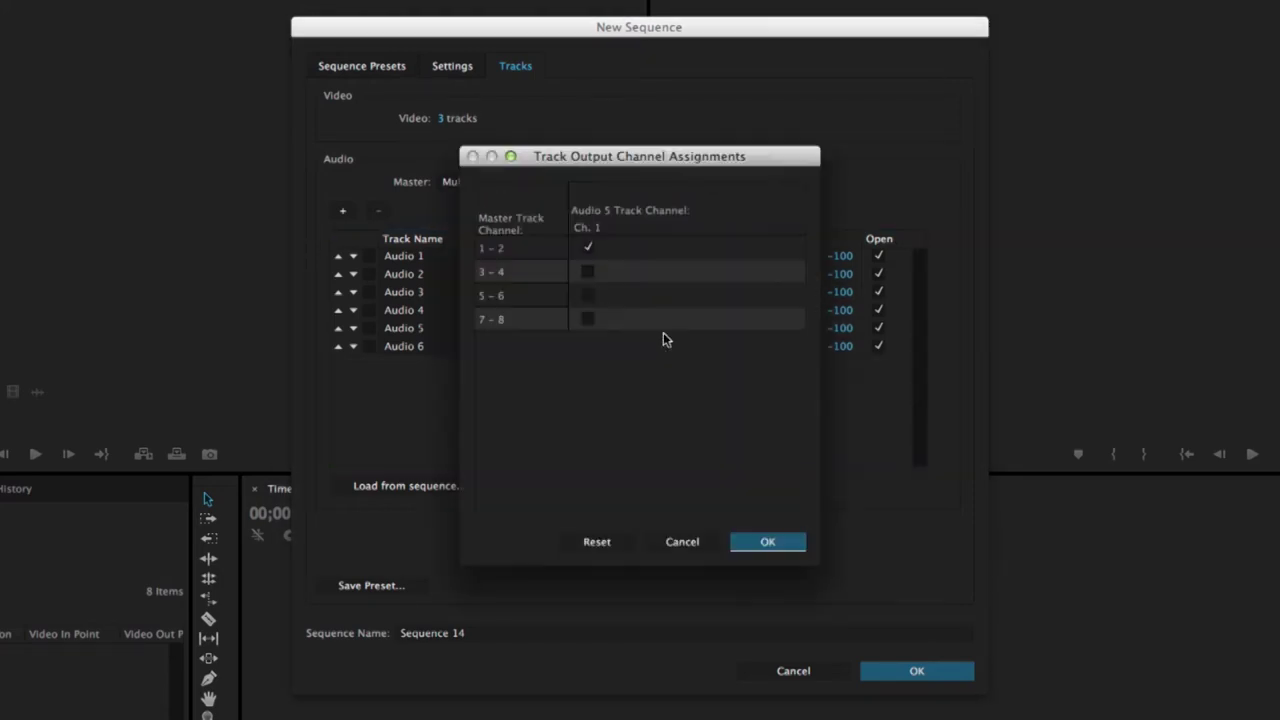
left_click(586, 250)
left_click(587, 295)
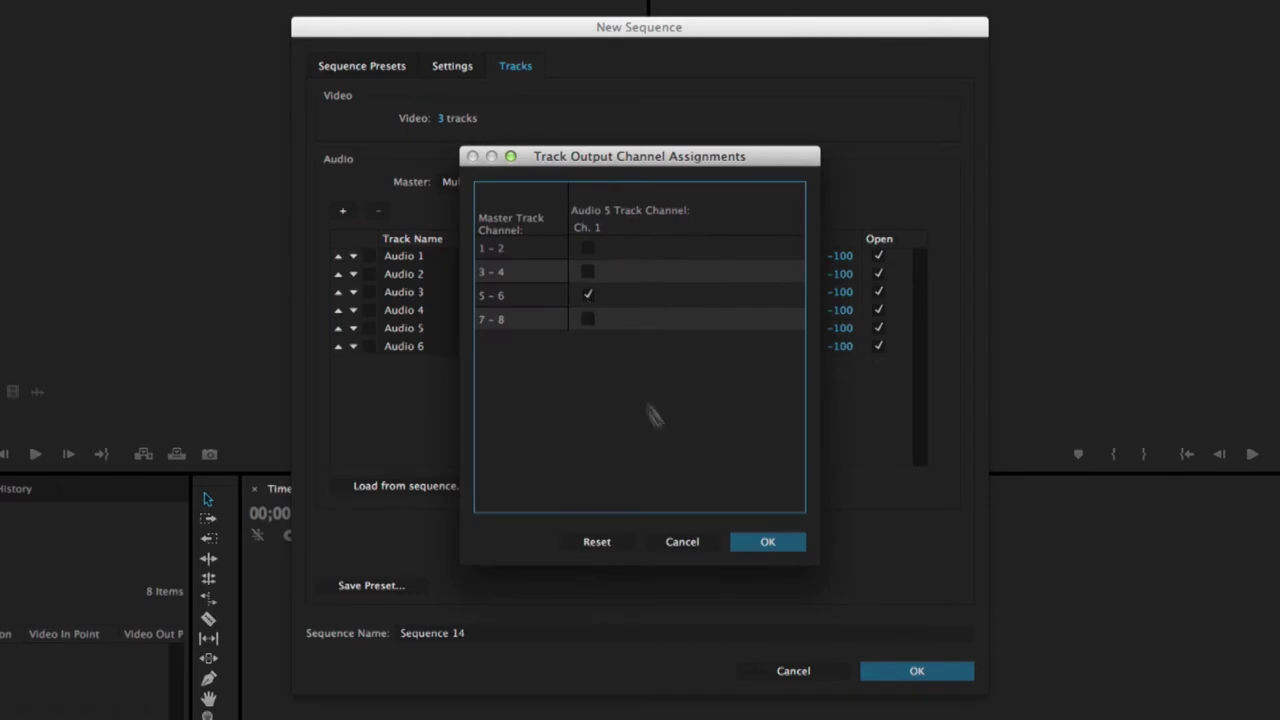
left_click(767, 541)
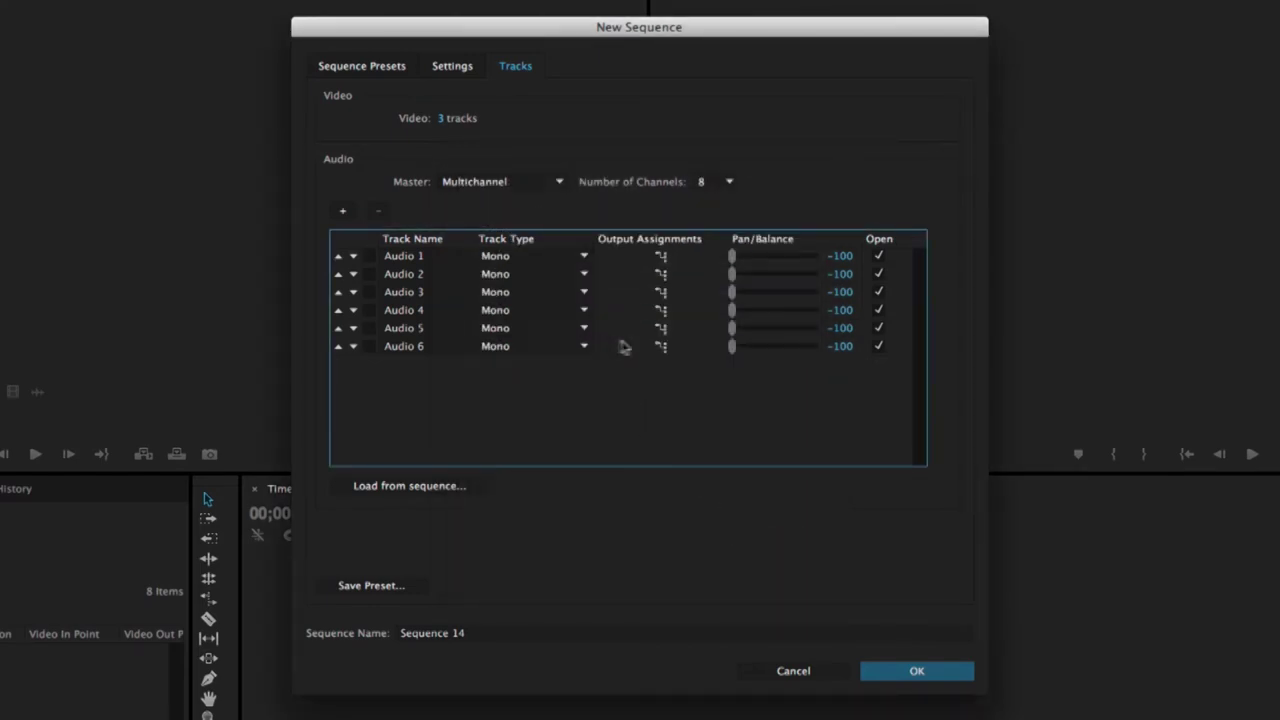
left_click(661, 349)
left_click(586, 296)
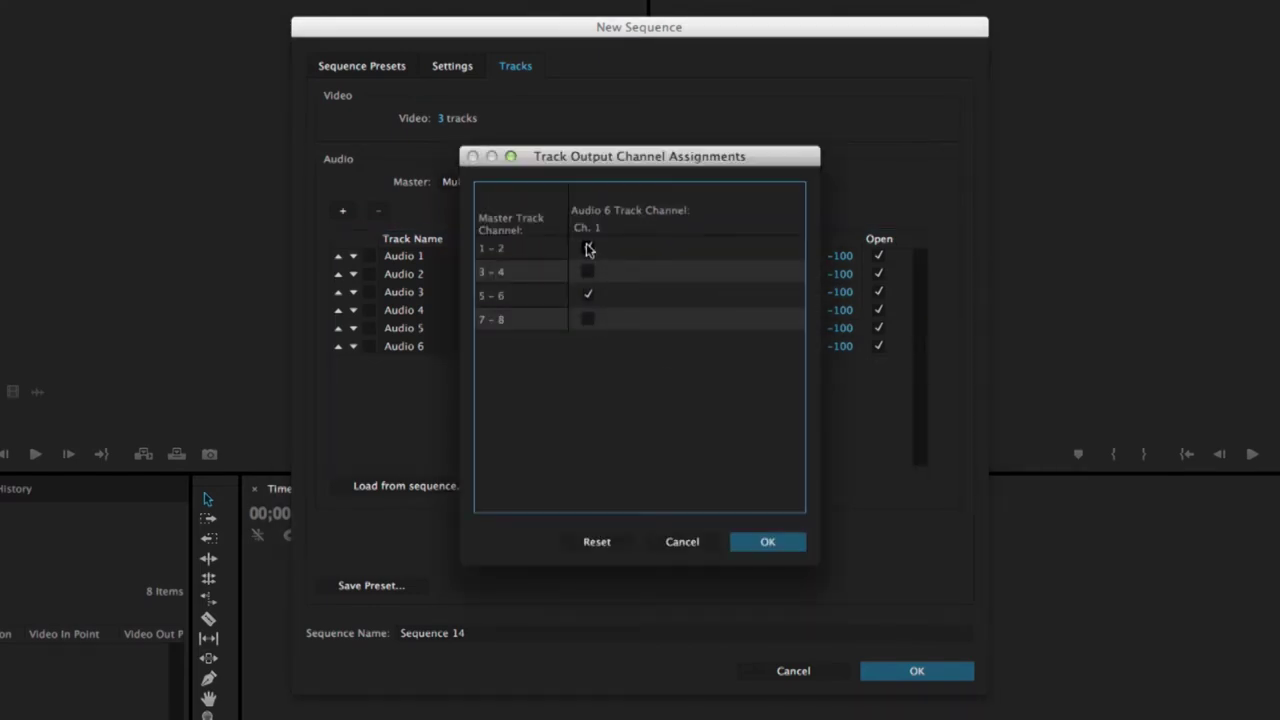
left_click(792, 542)
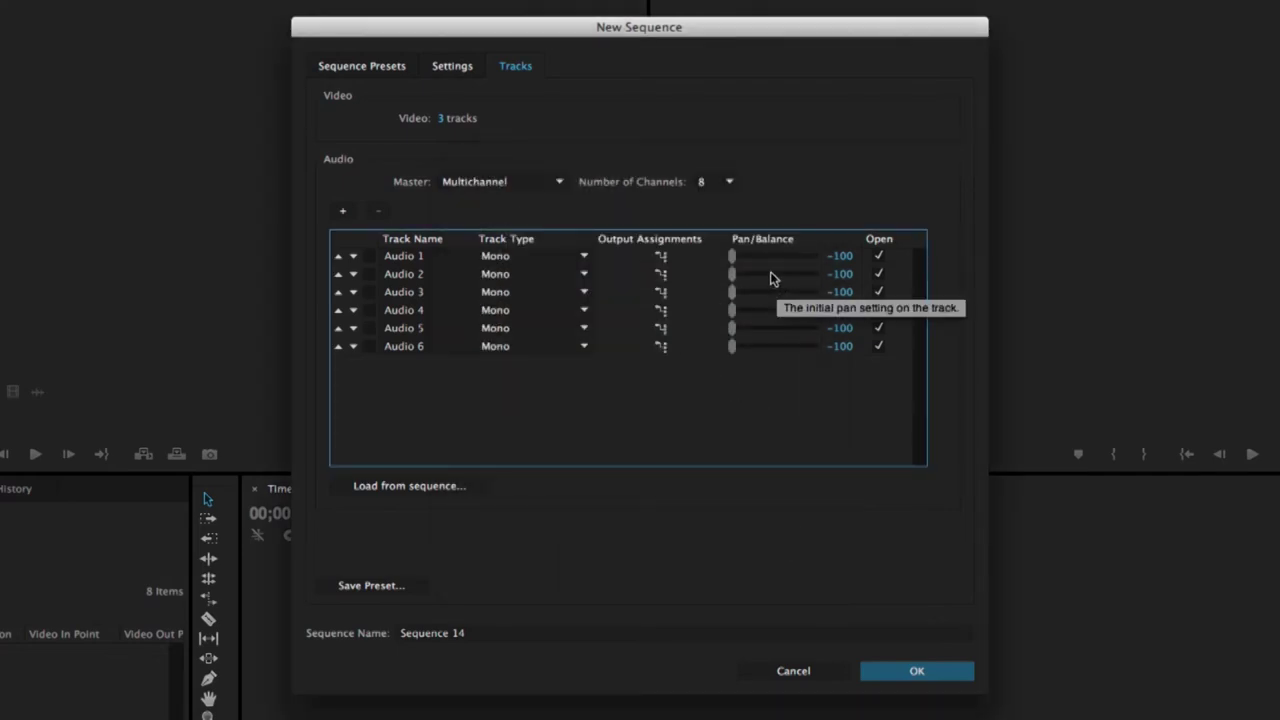
- Pan Audio 2, 4 and 6 fully right to 100 and add a seventh audio track
left_click_drag(772, 276, 851, 286)
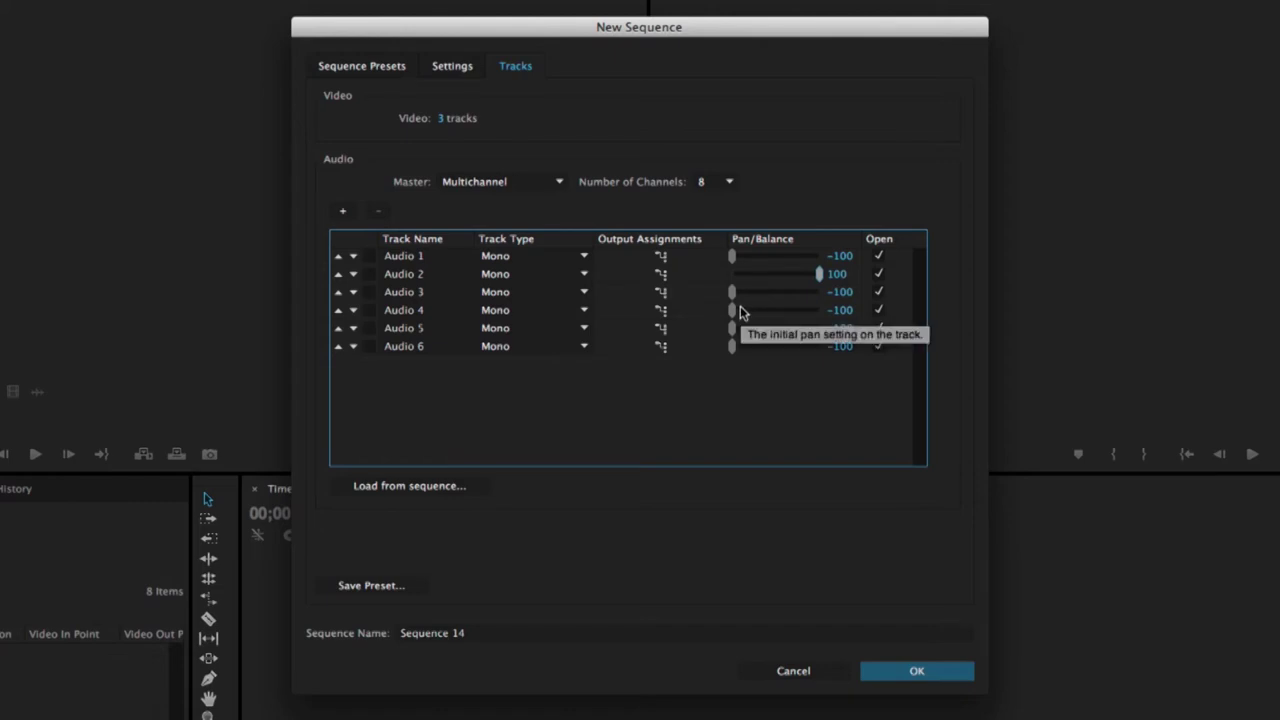
left_click_drag(734, 310, 818, 310)
left_click_drag(733, 346, 846, 357)
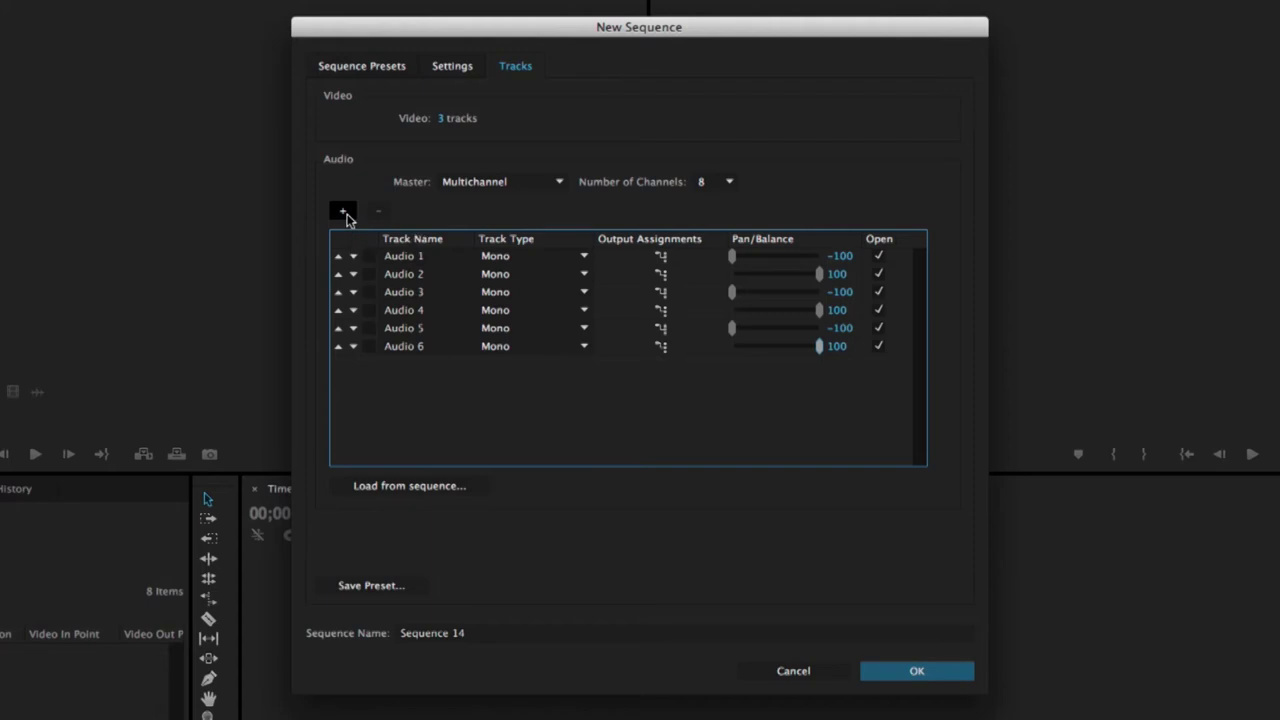
left_click(344, 215)
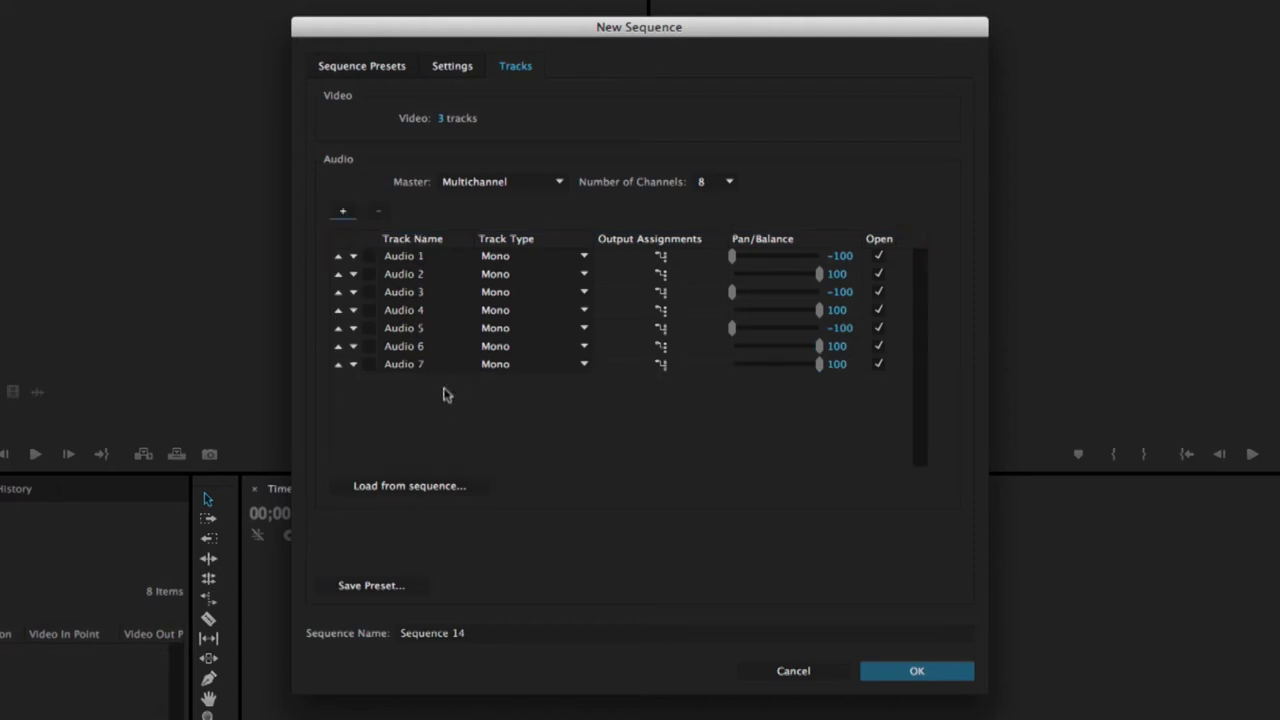
- Make Audio 7 a Standard track routed to master channels 7–8 instead of 1–2
left_click(497, 368)
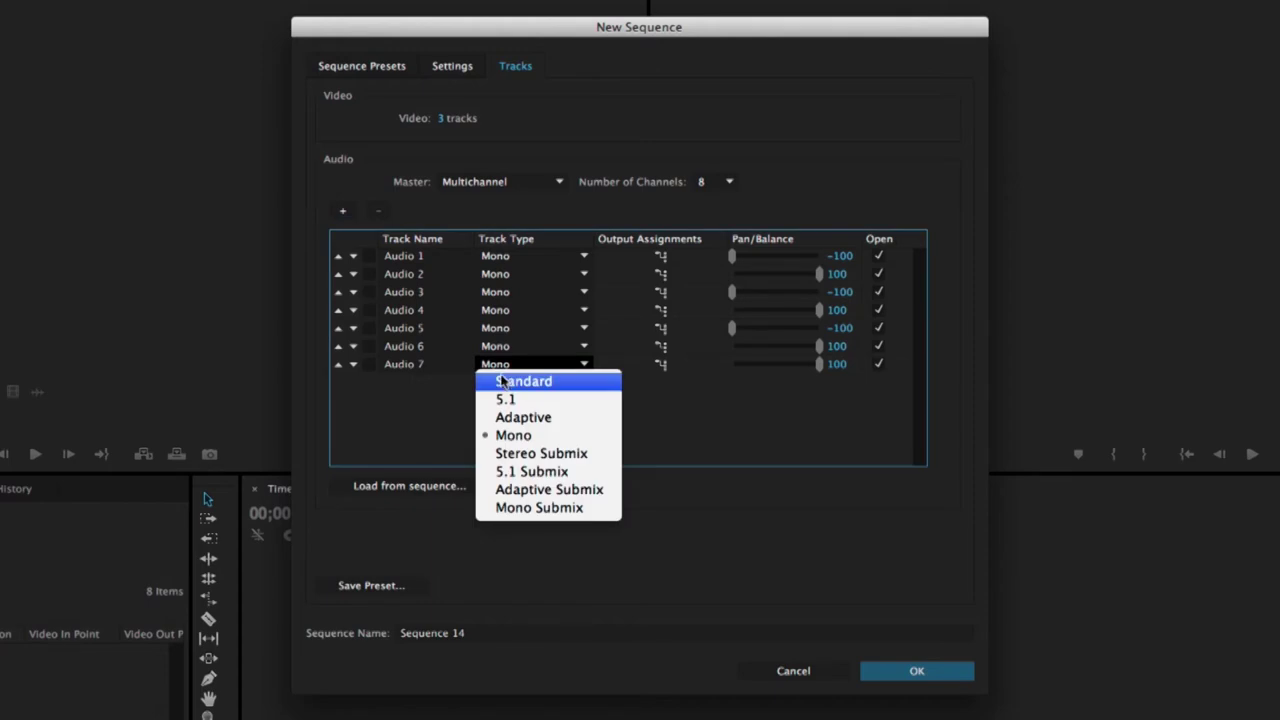
left_click(515, 383)
left_click(661, 365)
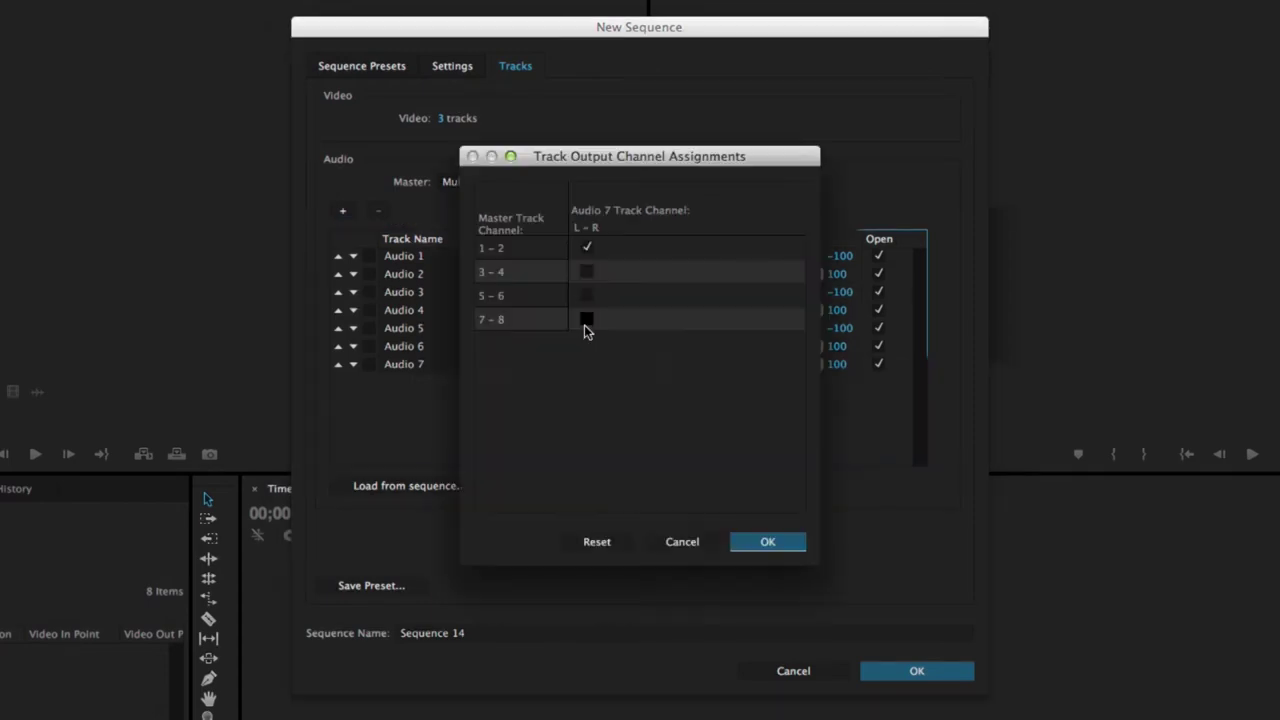
left_click(584, 325)
left_click(588, 251)
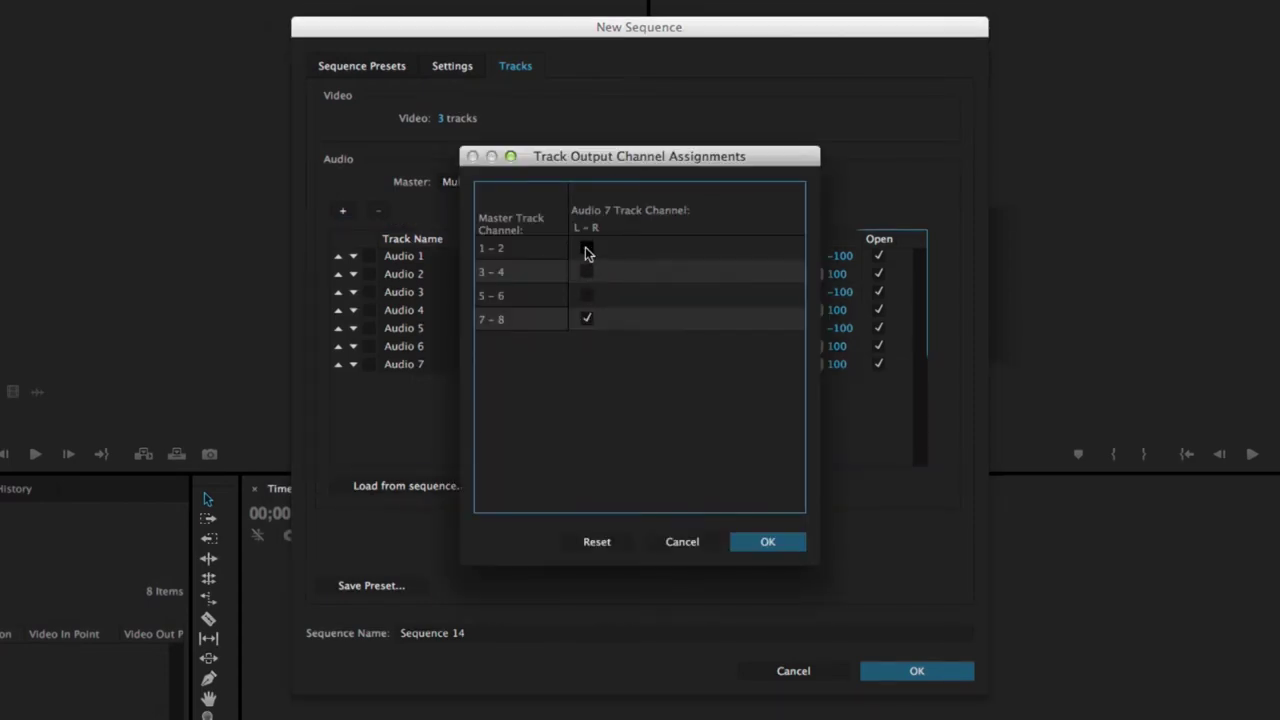
left_click(757, 544)
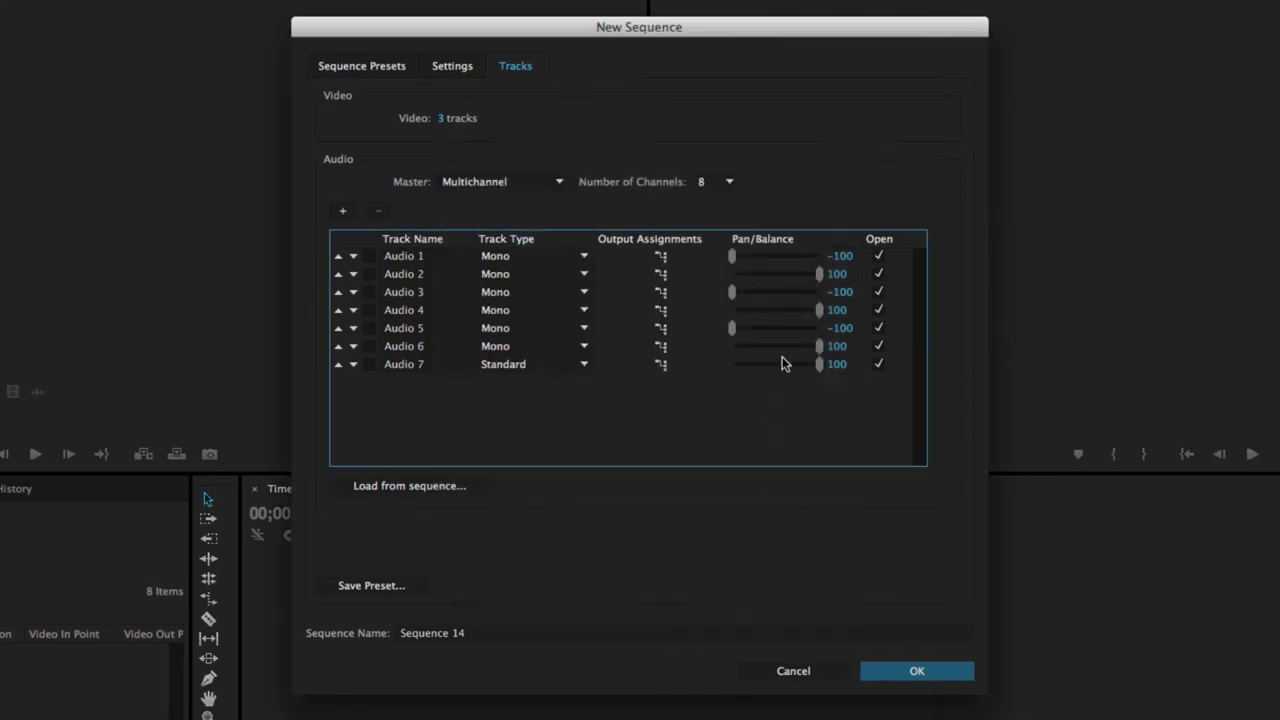
- Centre Audio 7's pan at 0 and recheck its 7–8 output assignment
left_click(838, 365)
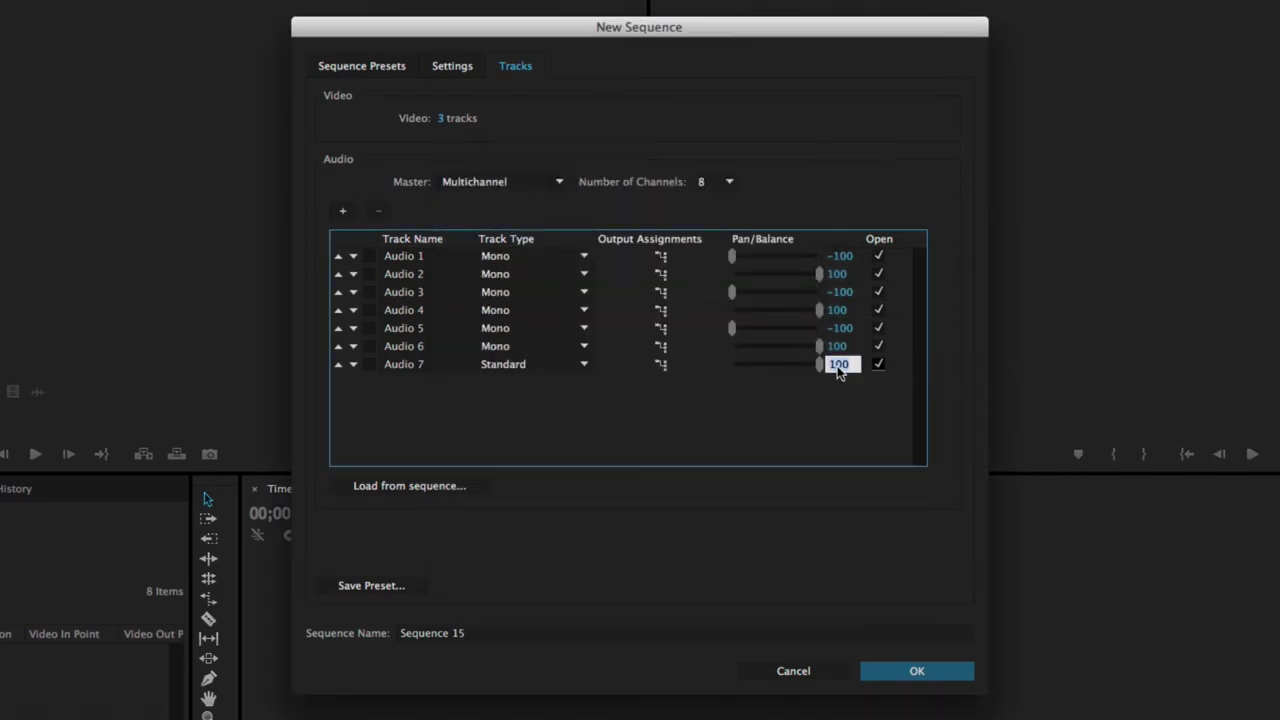
type("0")
left_click(524, 418)
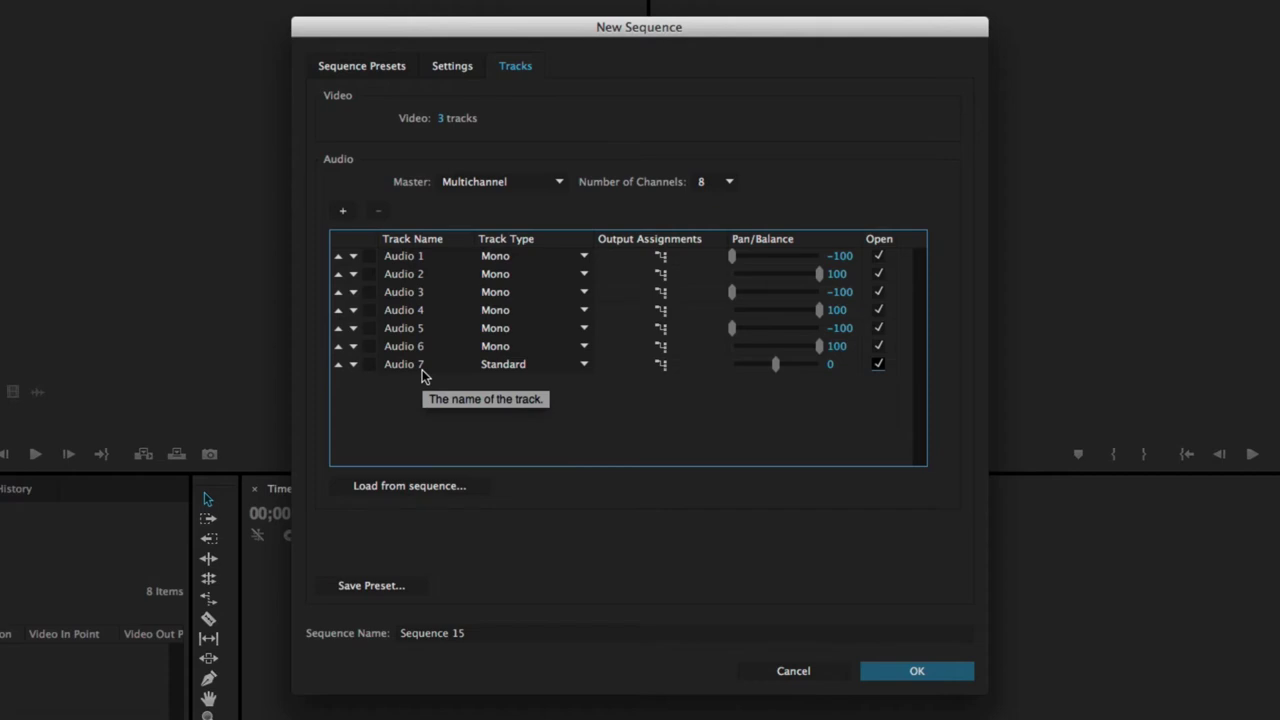
left_click(661, 365)
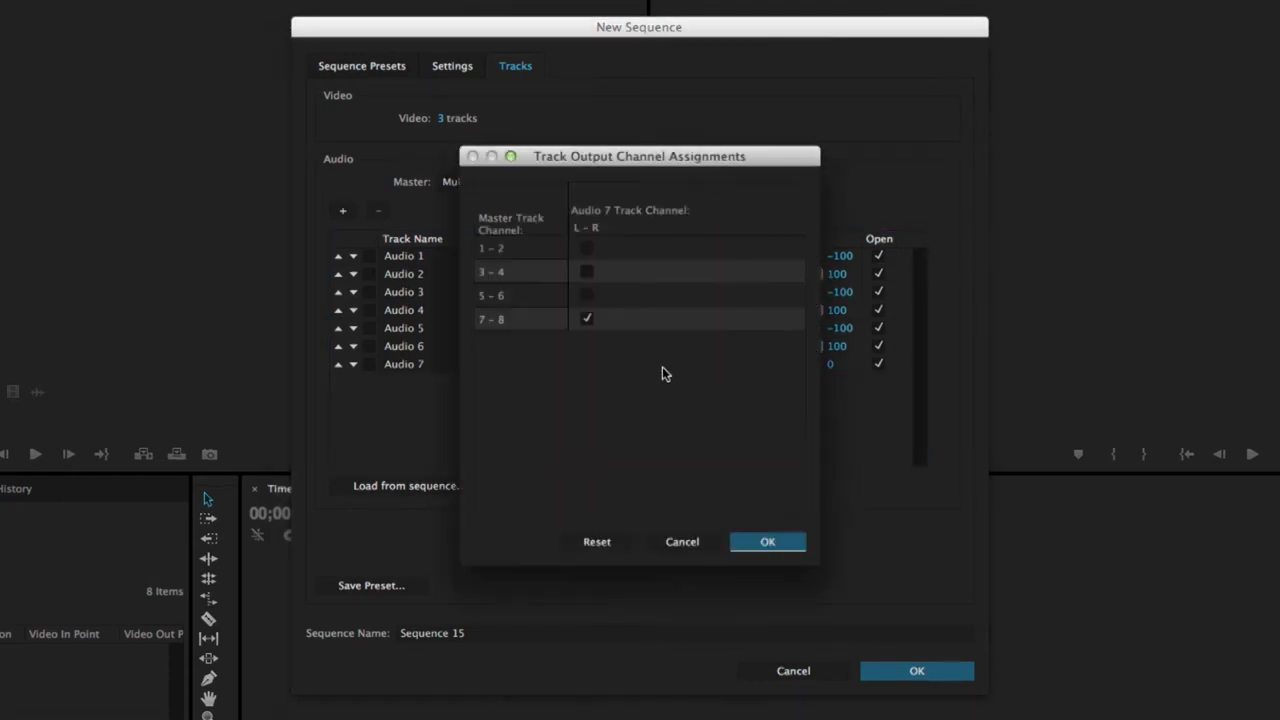
left_click(780, 548)
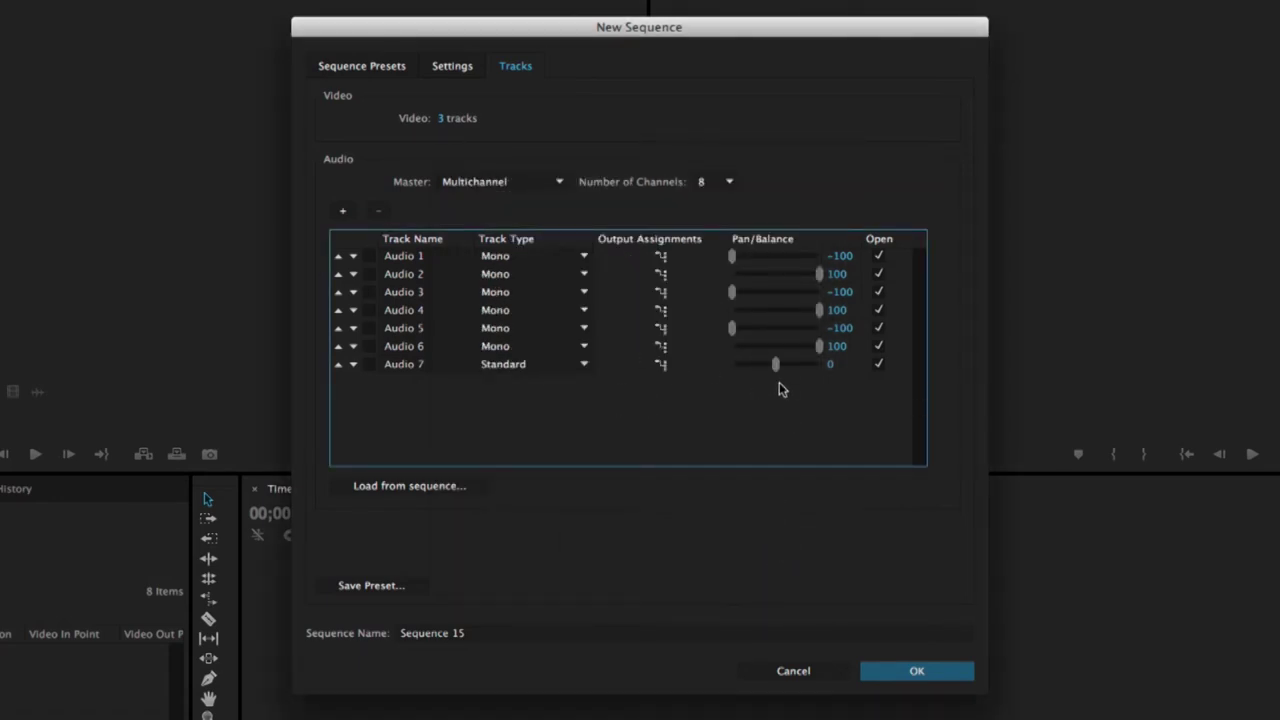
- Rename Audio 1 to L and Audio 2 to R
left_click(438, 258)
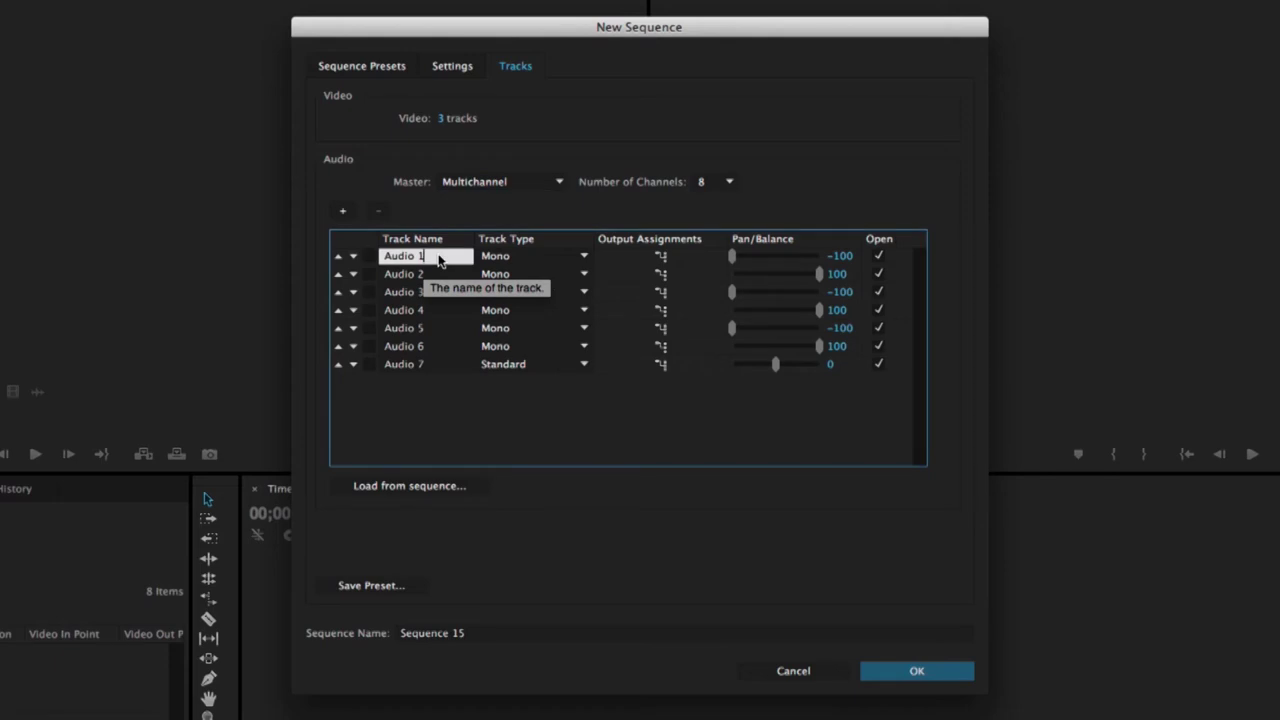
double_click(438, 258)
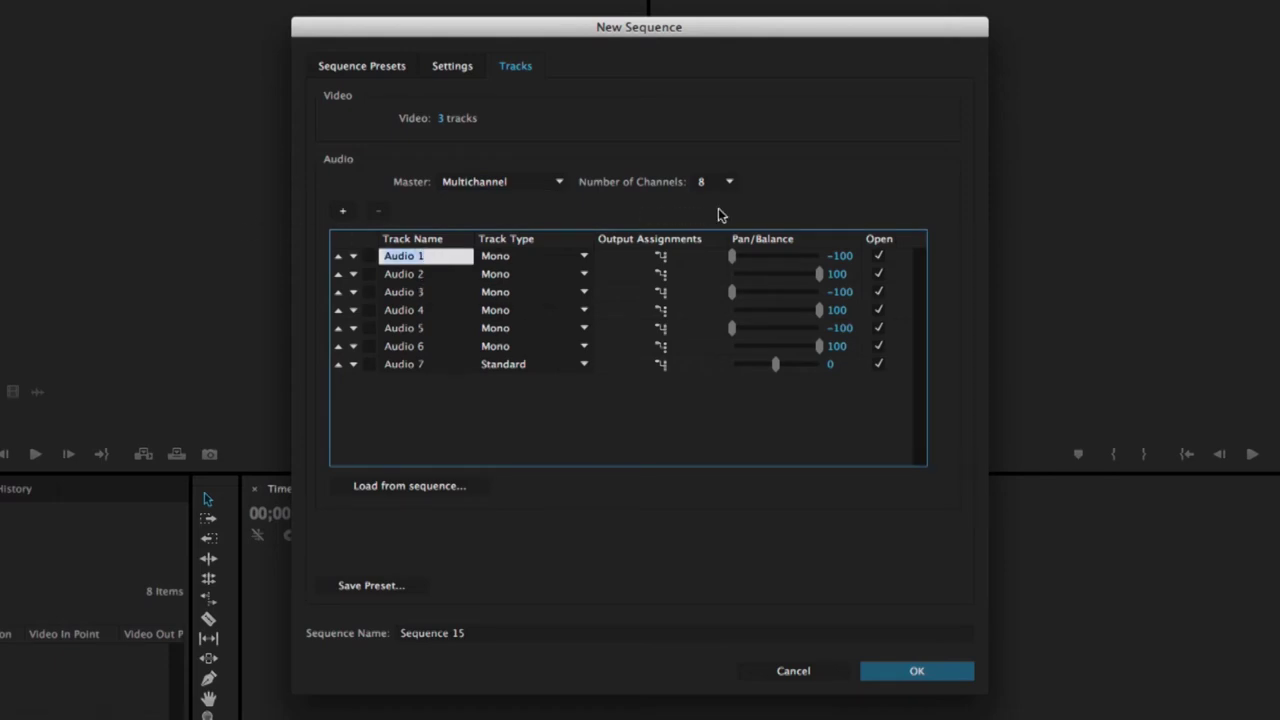
type("L")
left_click(447, 279)
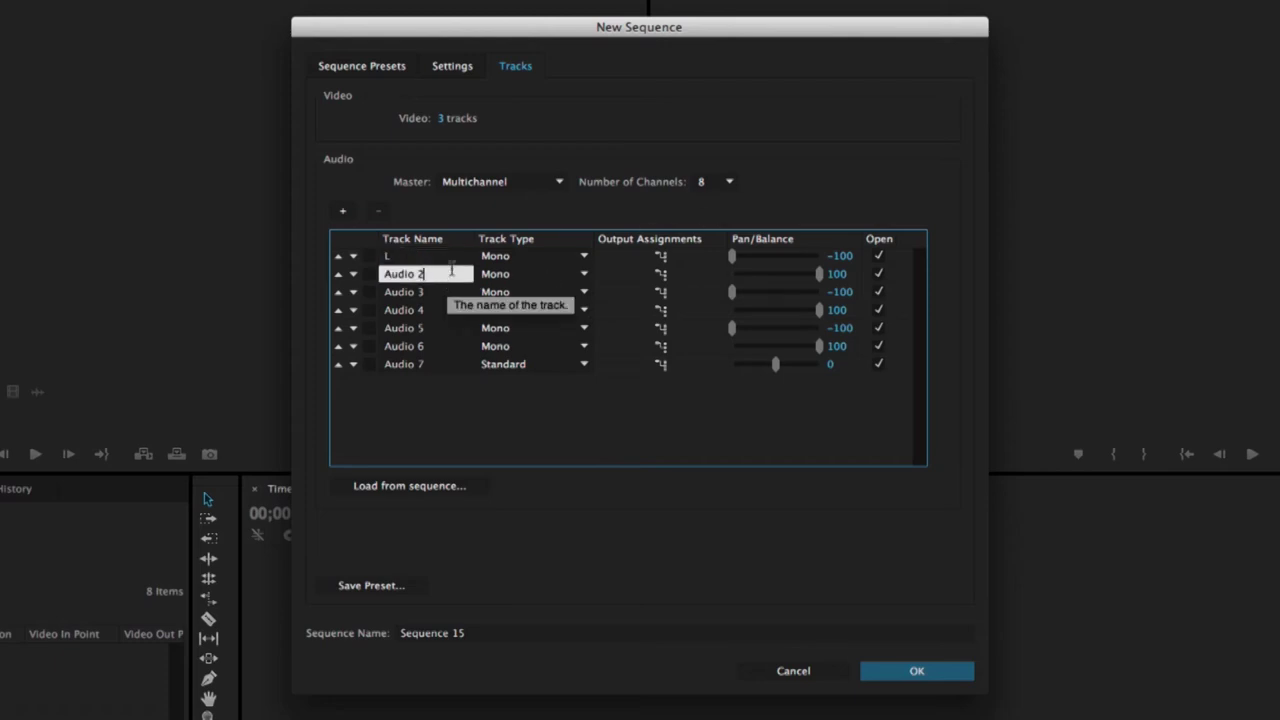
double_click(444, 272)
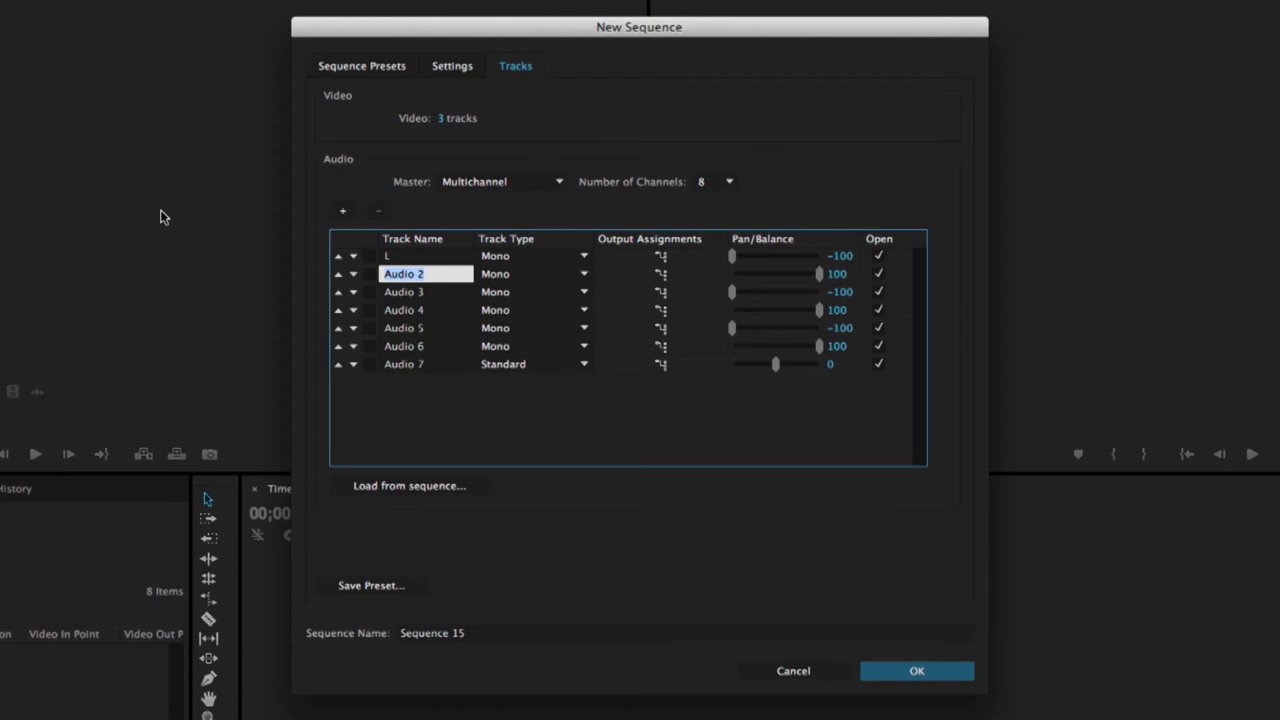
left_click(425, 256)
left_click(420, 274)
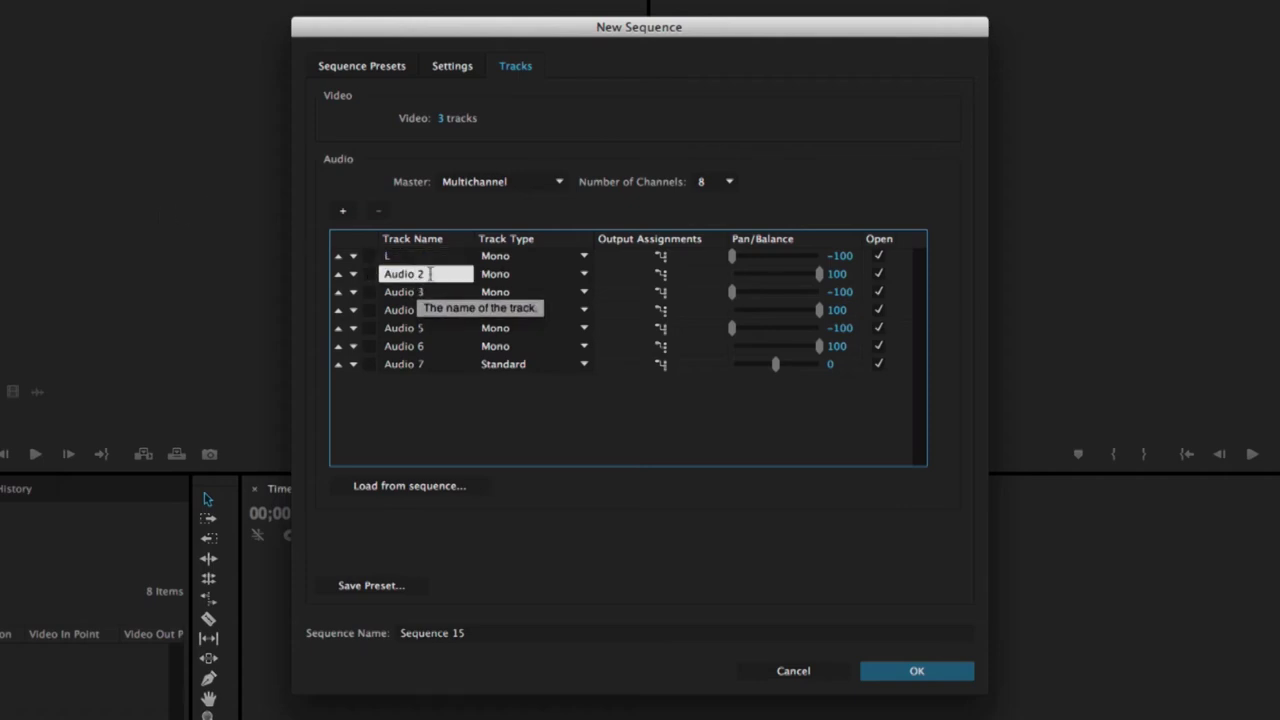
double_click(430, 274)
type("R")
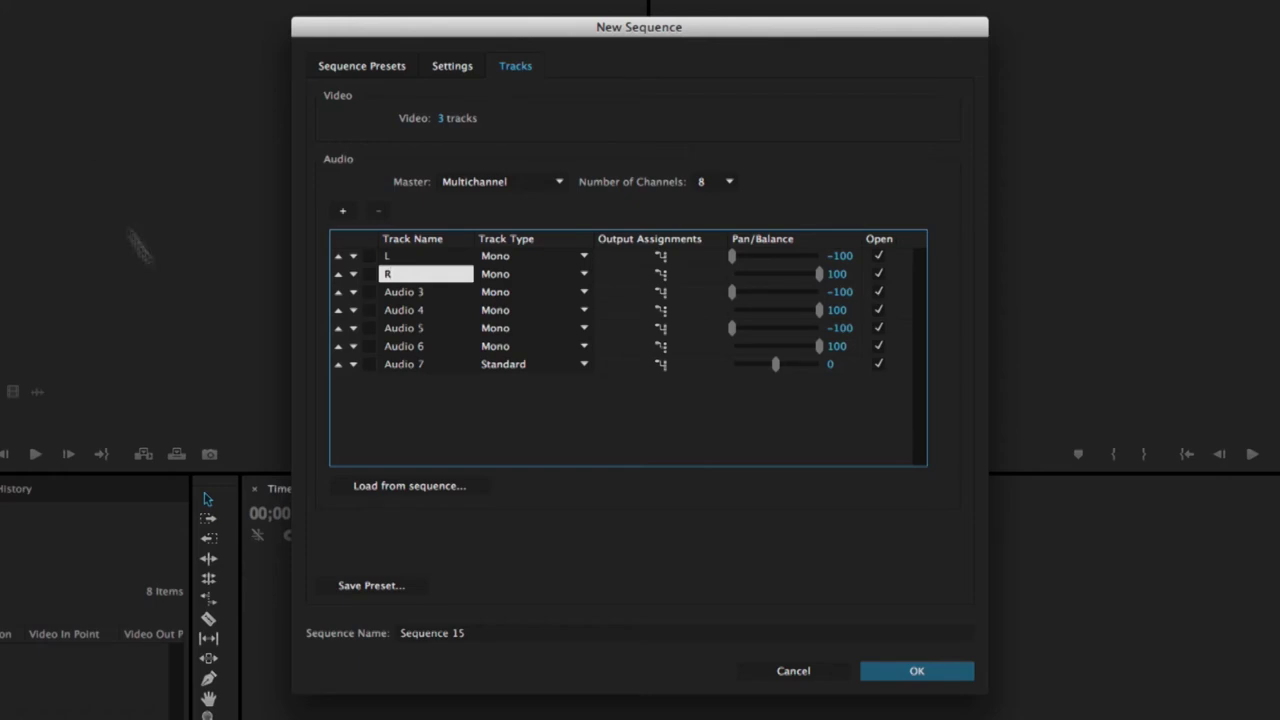
- Rename Audio 3 to C, Audio 4 to Lfe and Audio 5 to Ls
left_click(432, 292)
double_click(428, 293)
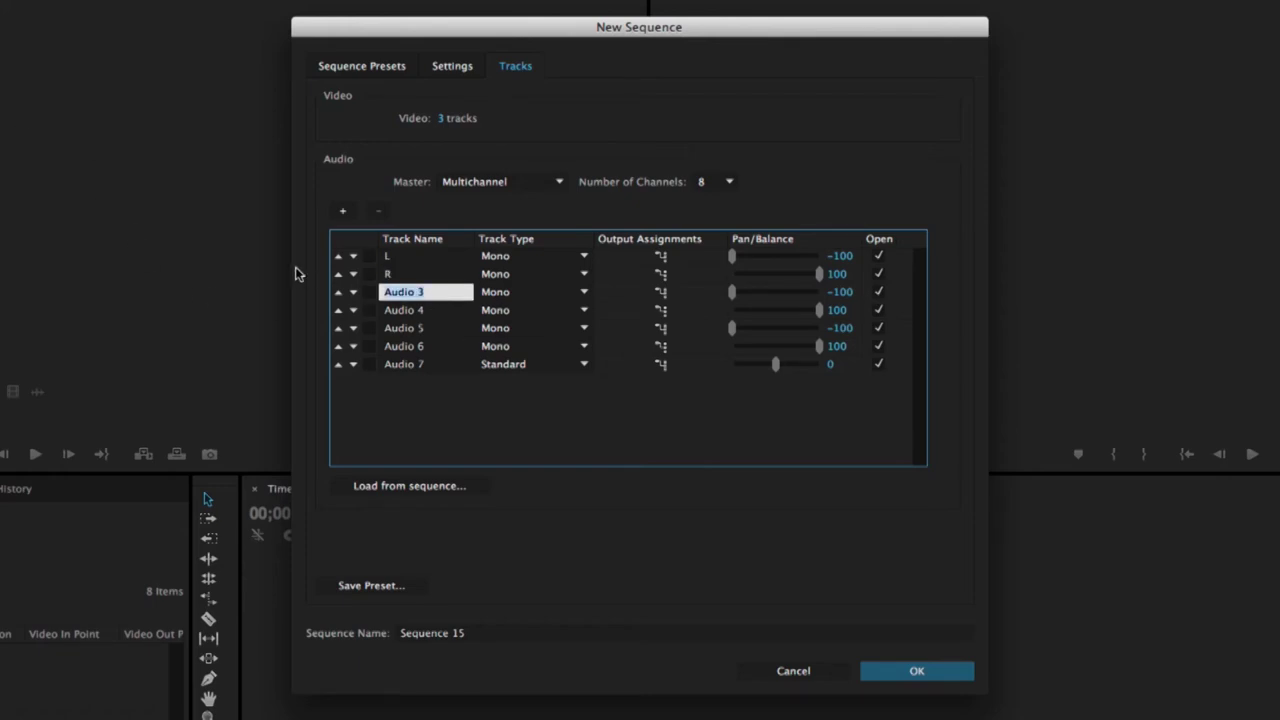
key("BackSpace")
double_click(420, 309)
type("Lfe")
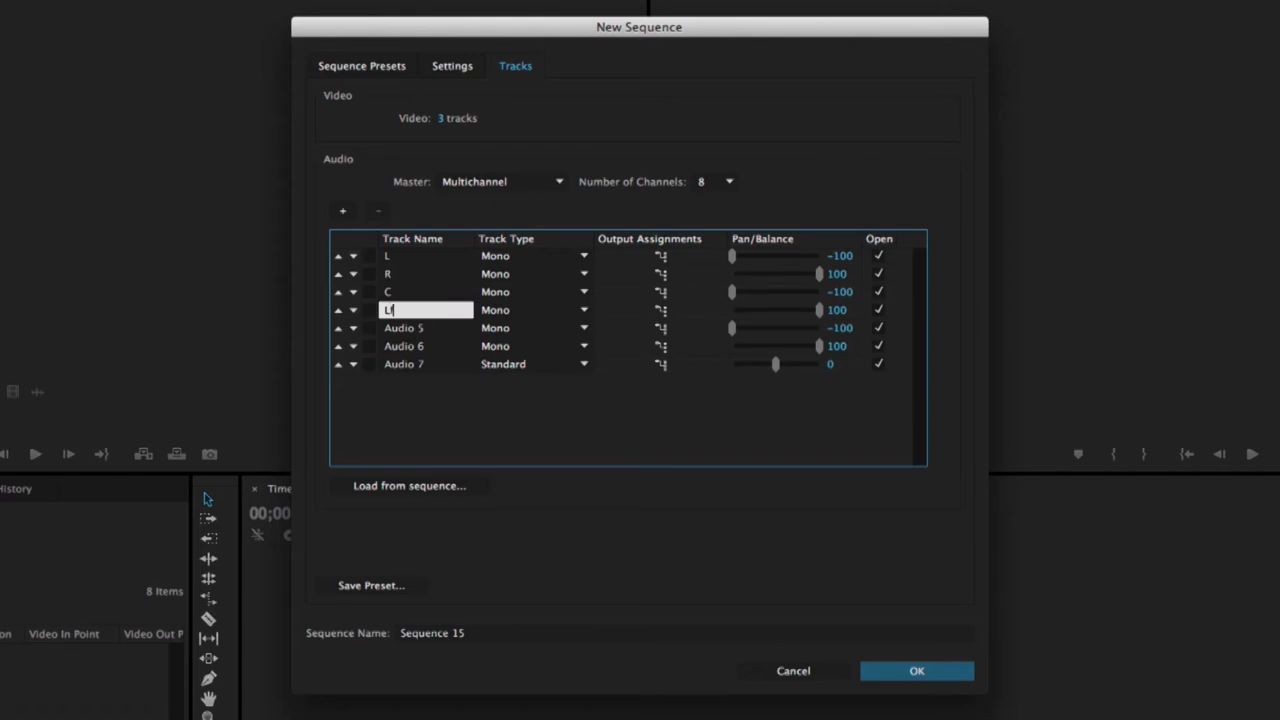
left_click(409, 329)
double_click(409, 330)
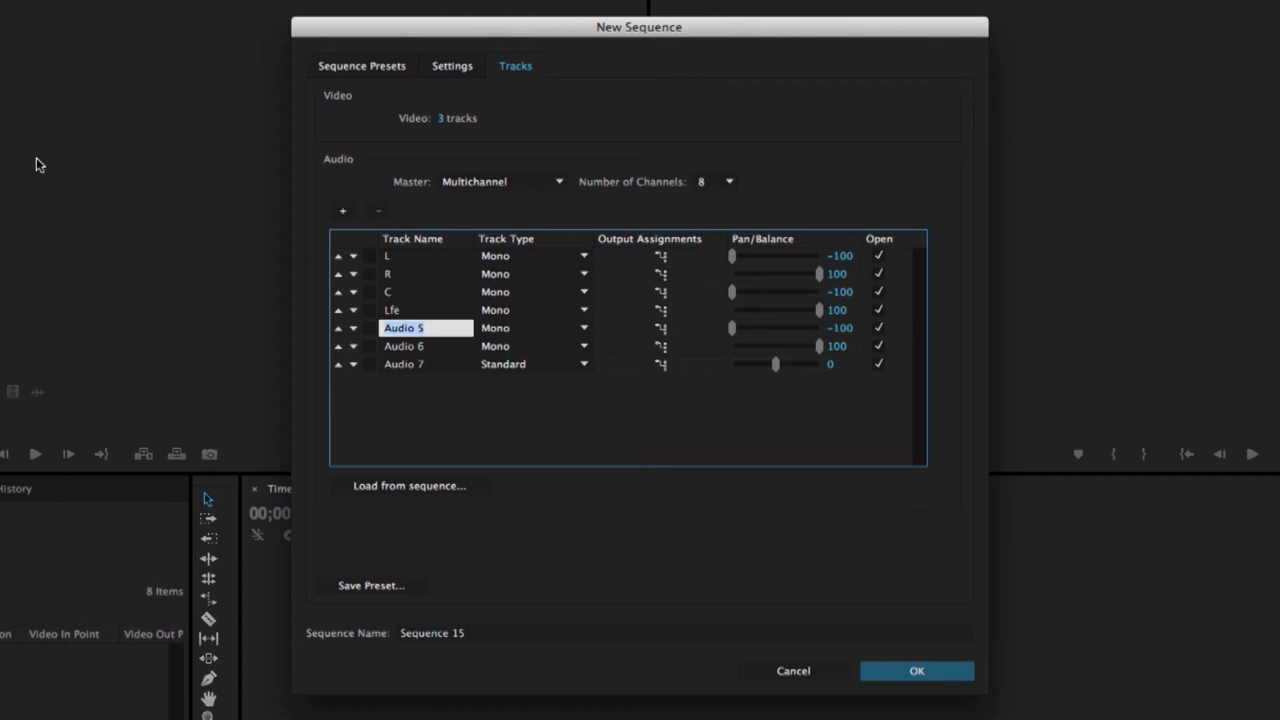
type("Ls")
- Rename Audio 6 to Rs and Audio 7 to Stereo
left_click(407, 347)
double_click(407, 347)
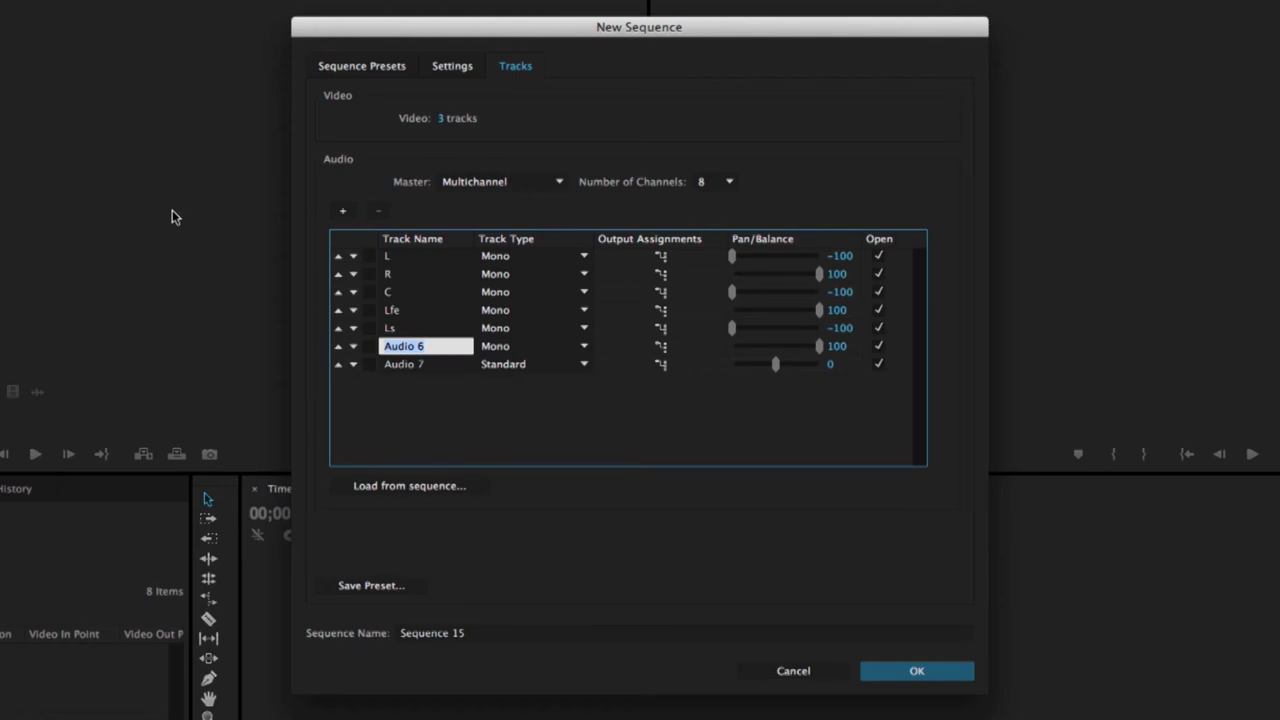
type("Rs")
left_click(423, 399)
left_click(424, 366)
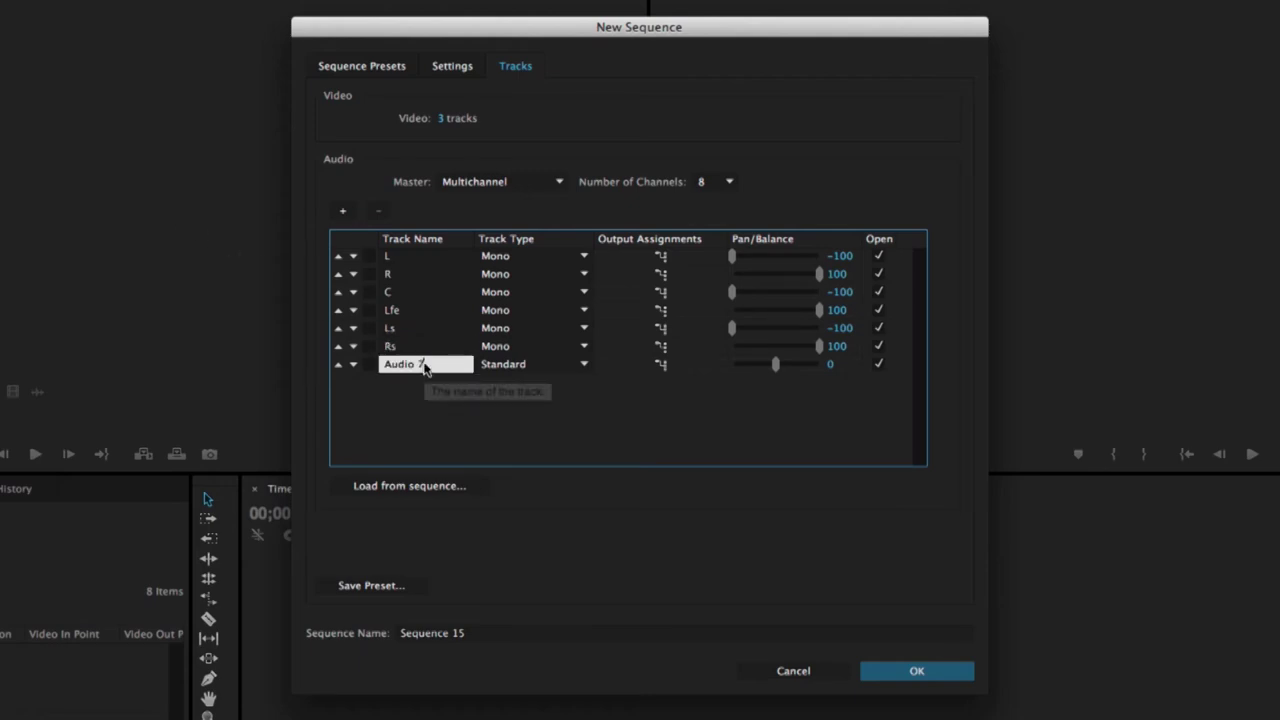
double_click(424, 366)
type("Stereo")
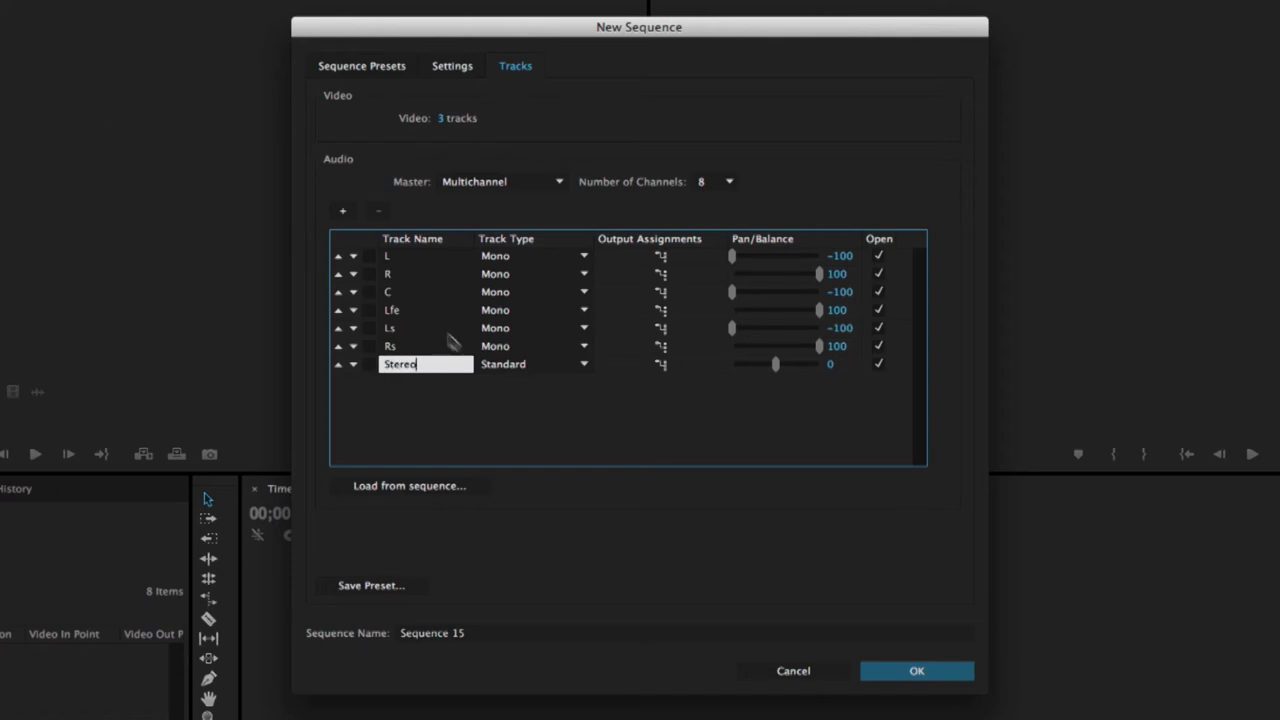
left_click(507, 408)
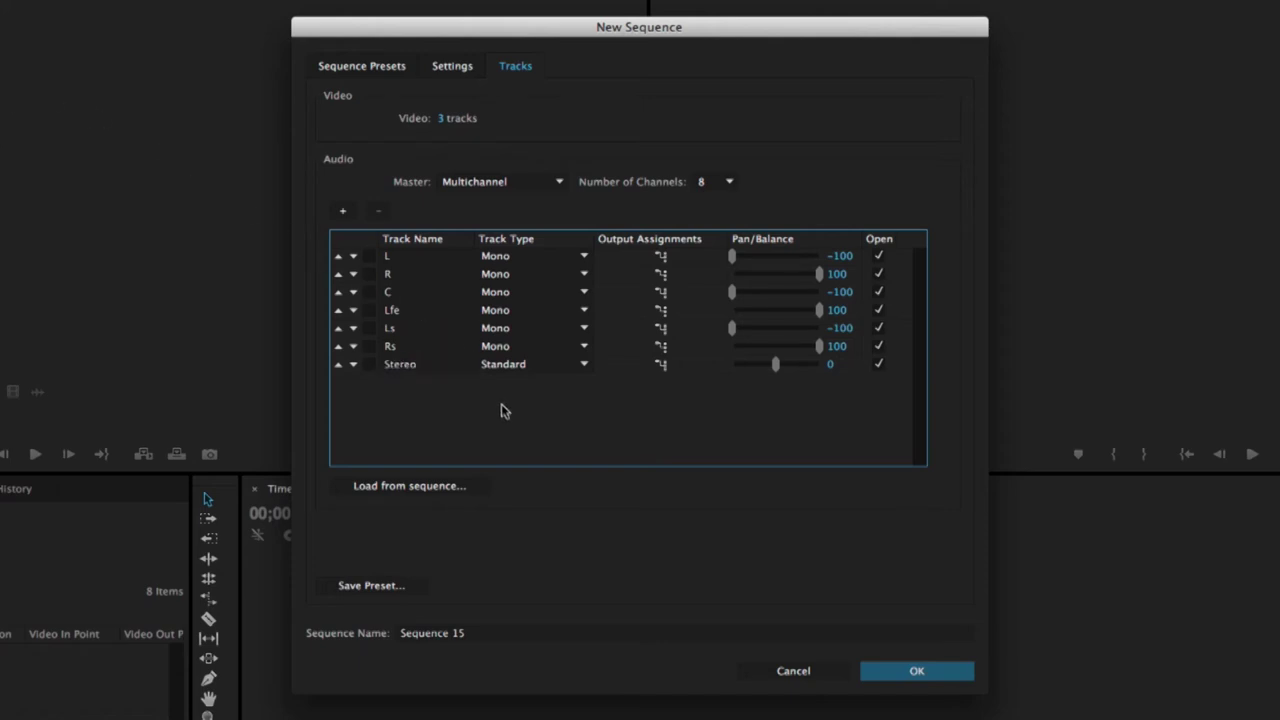
- Review the 1920×1080, 23.976 fps ProRes 422 HQ settings and begin saving them as a preset
left_click(459, 72)
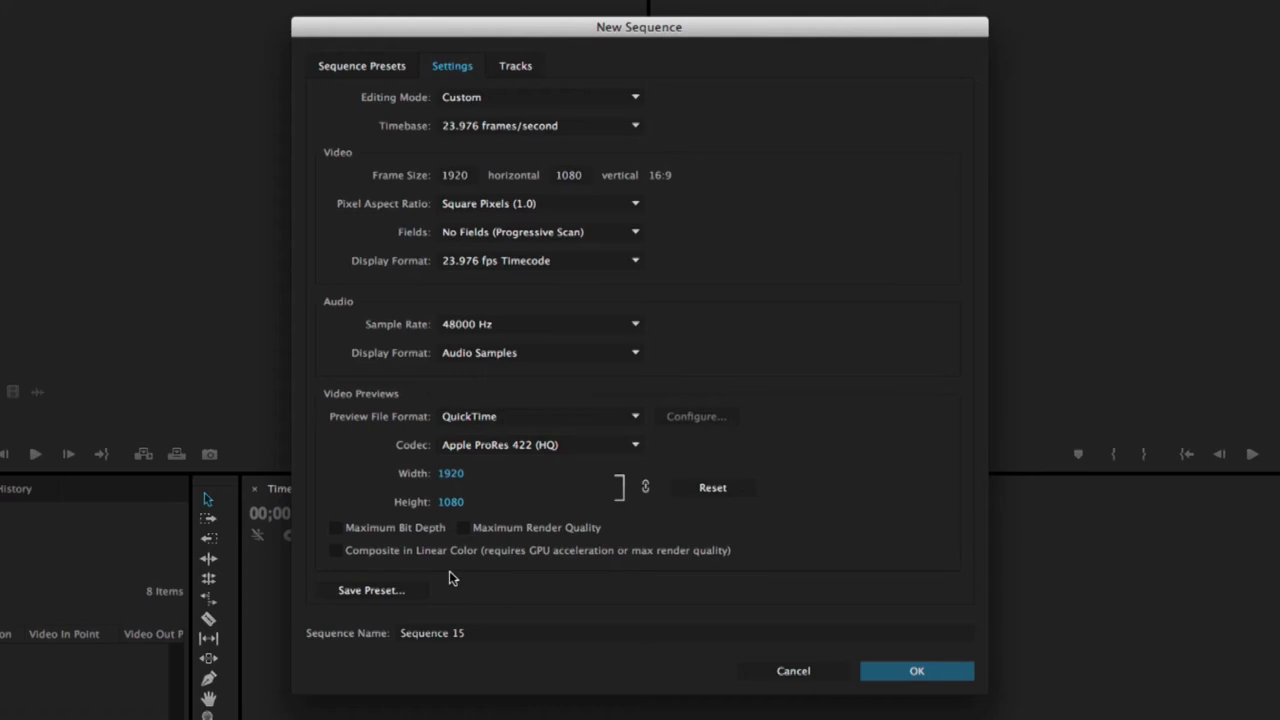
left_click(385, 592)
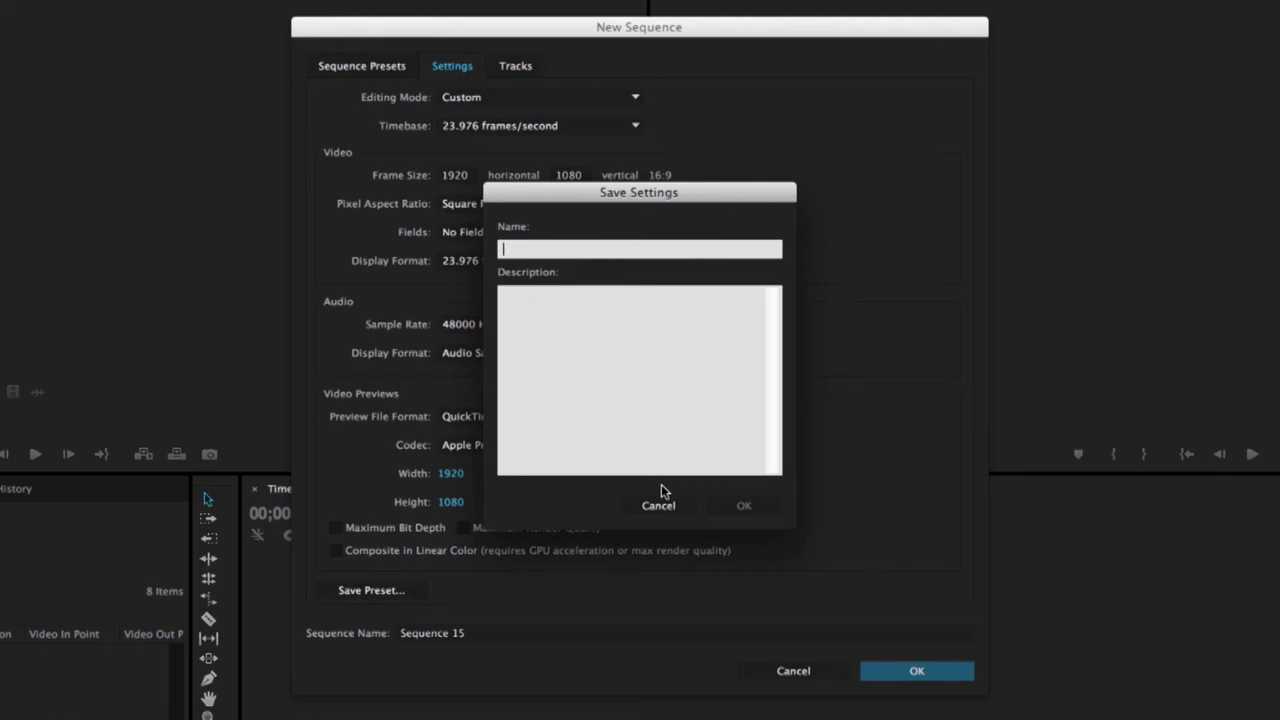
type("Apple Prores HQ")
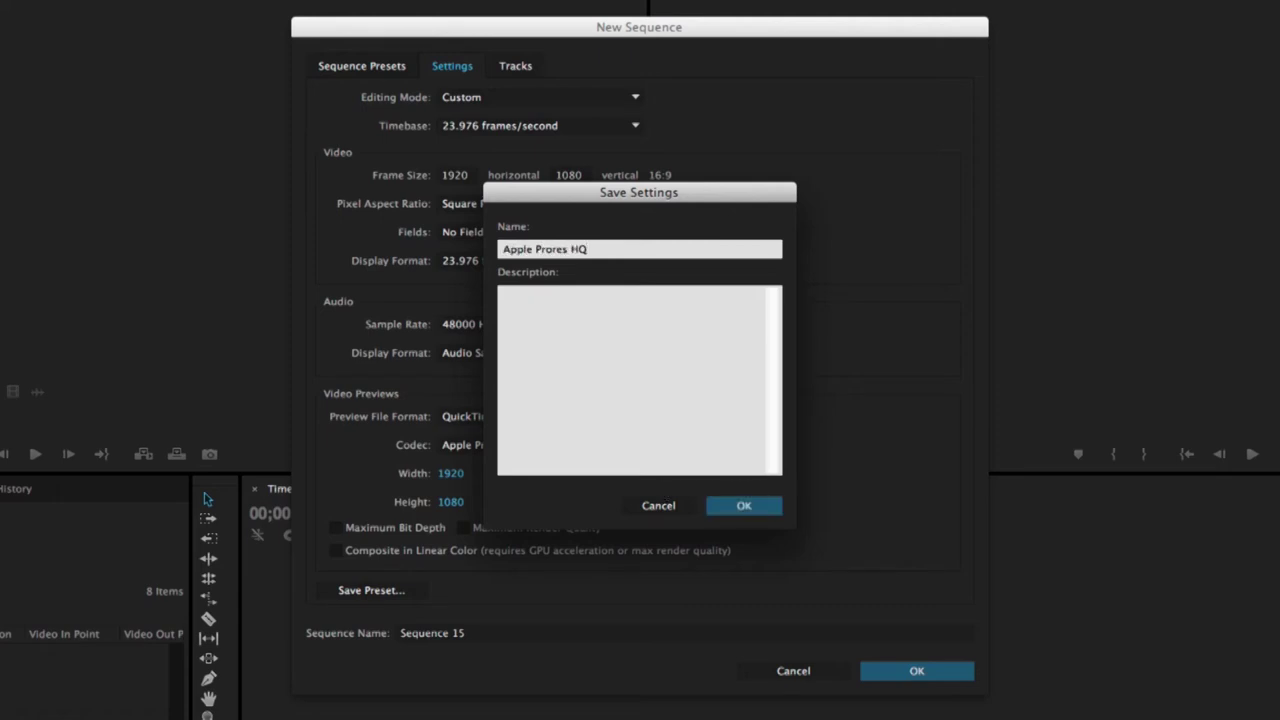
type(" 1920x1088 Five One Audio")
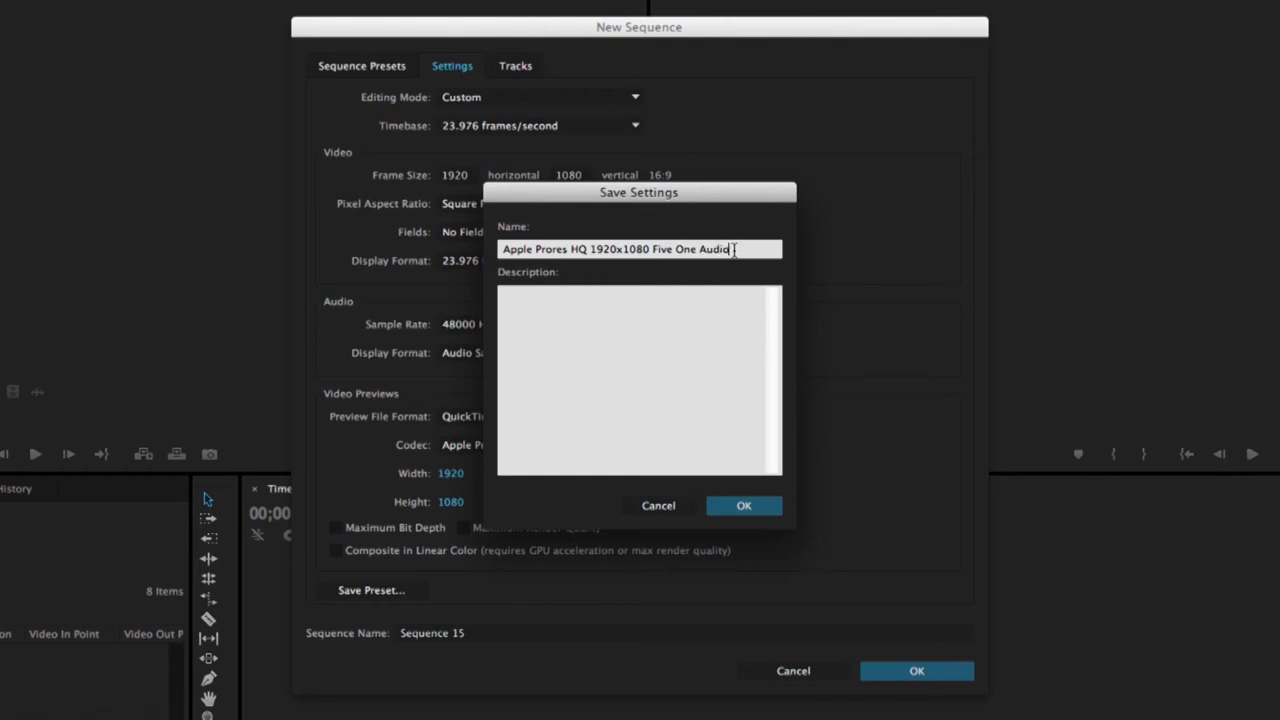
triple_click(733, 250)
key("super+c")
left_click(664, 382)
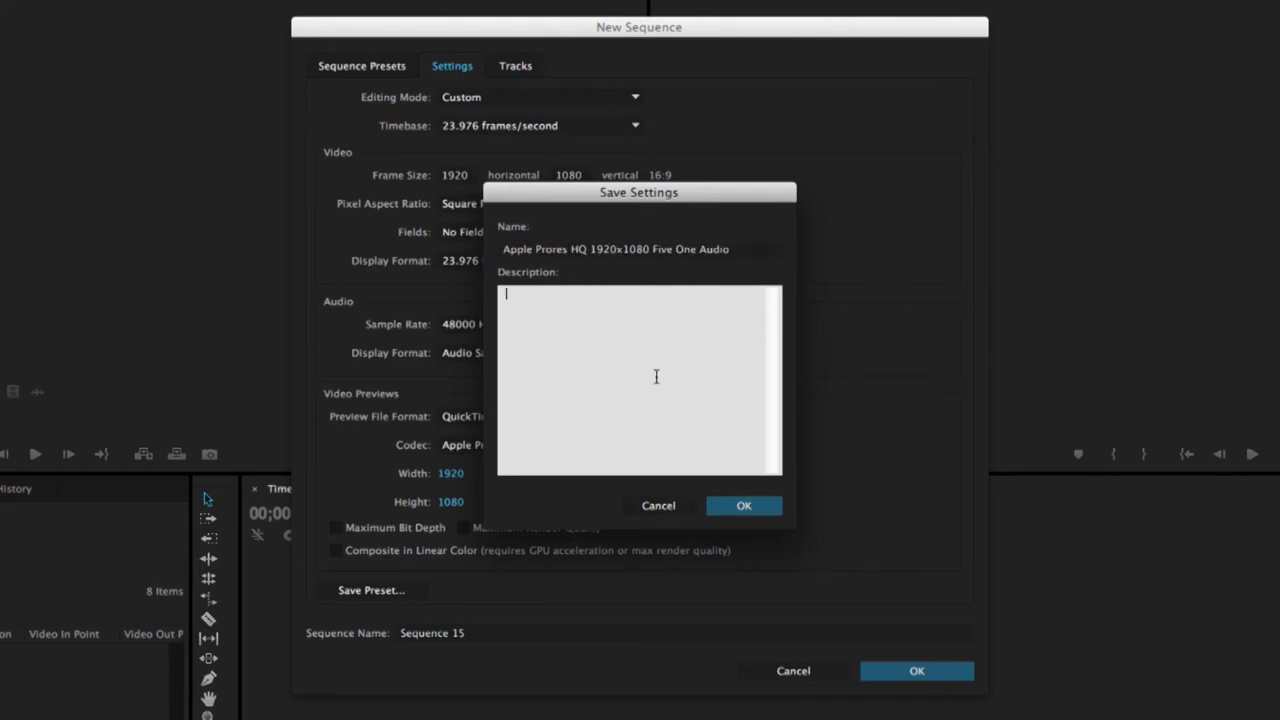
key("super+v")
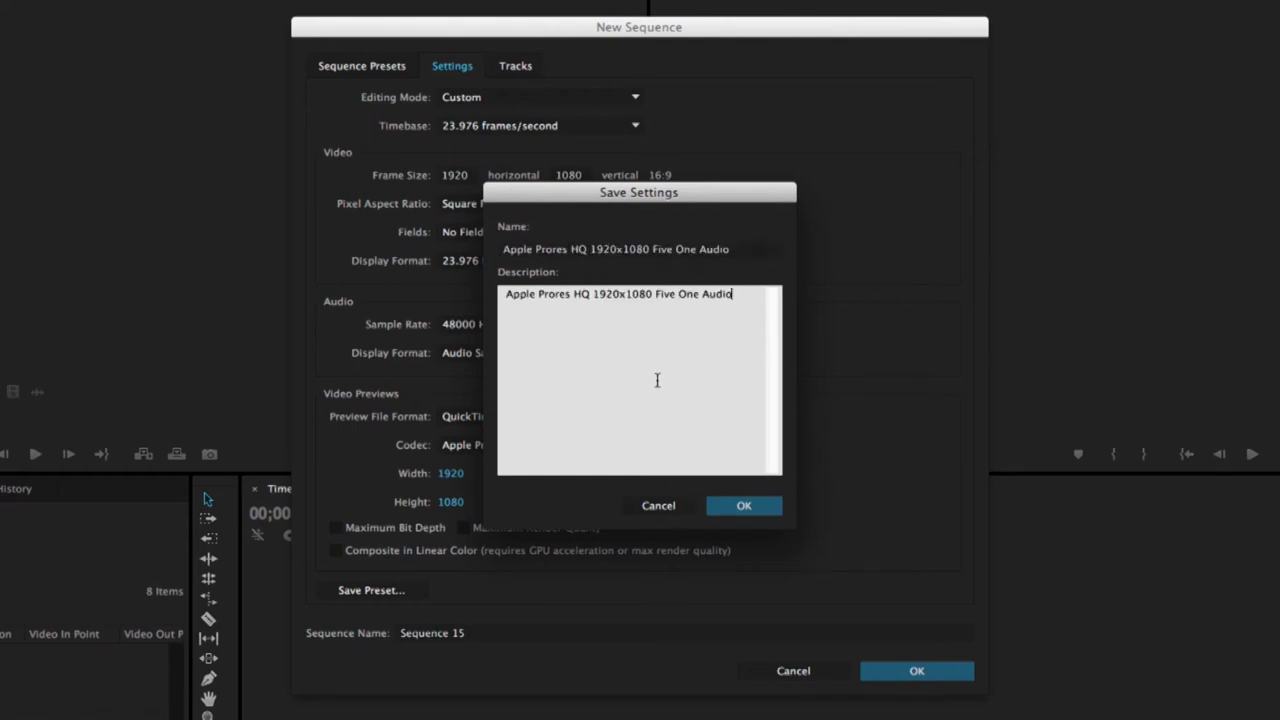
left_click(658, 506)
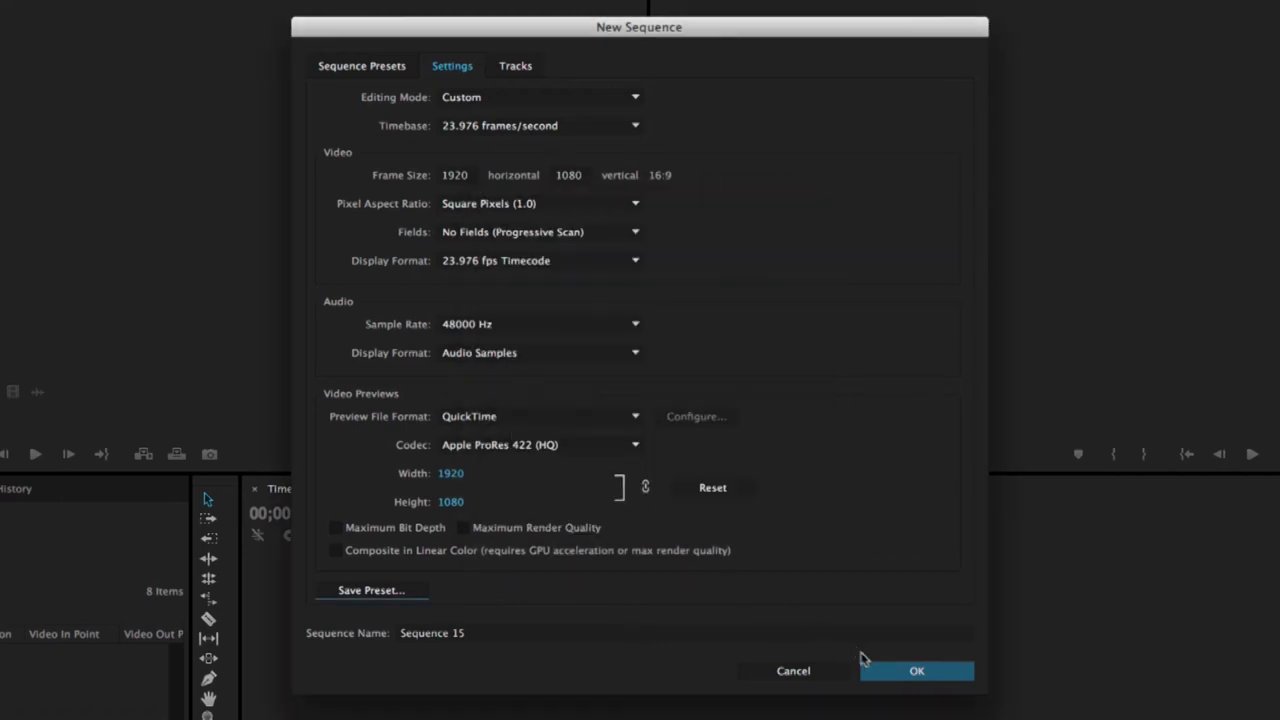
left_click(975, 638)
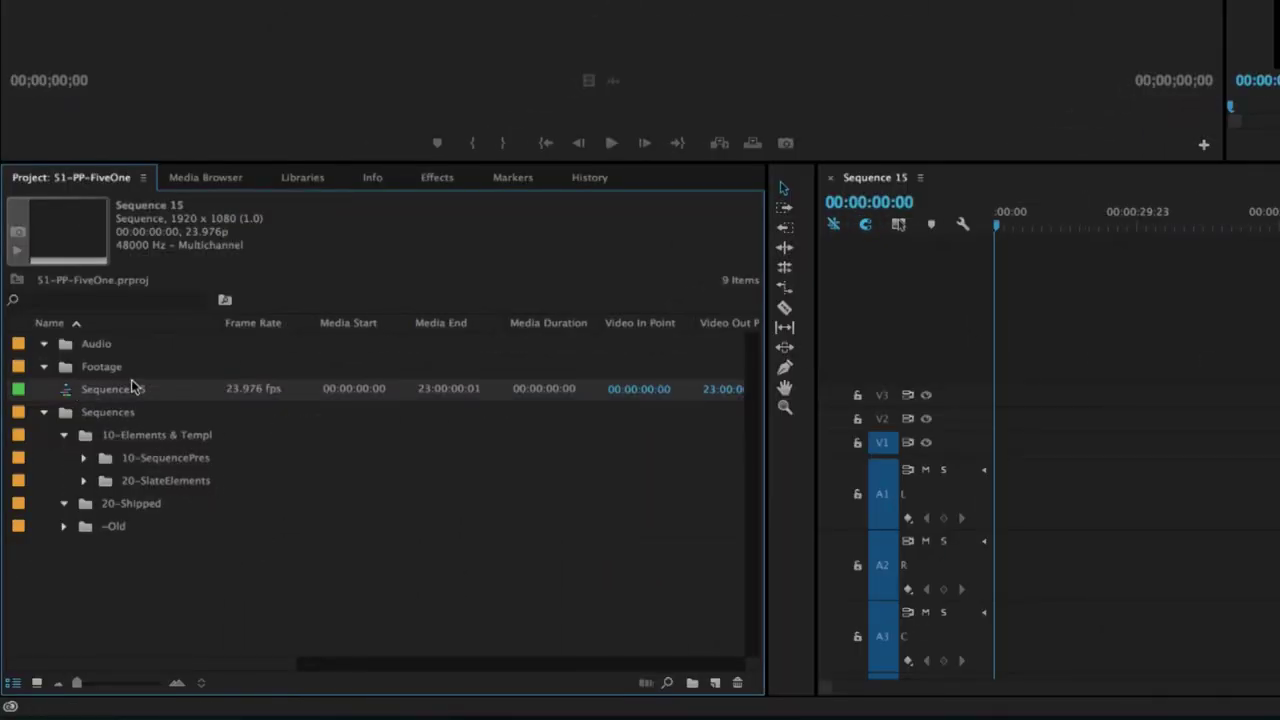
- Rename Sequence 15 to FiveOne and move it into the 20-Shipped bin
left_click(127, 389)
type("FiveOne")
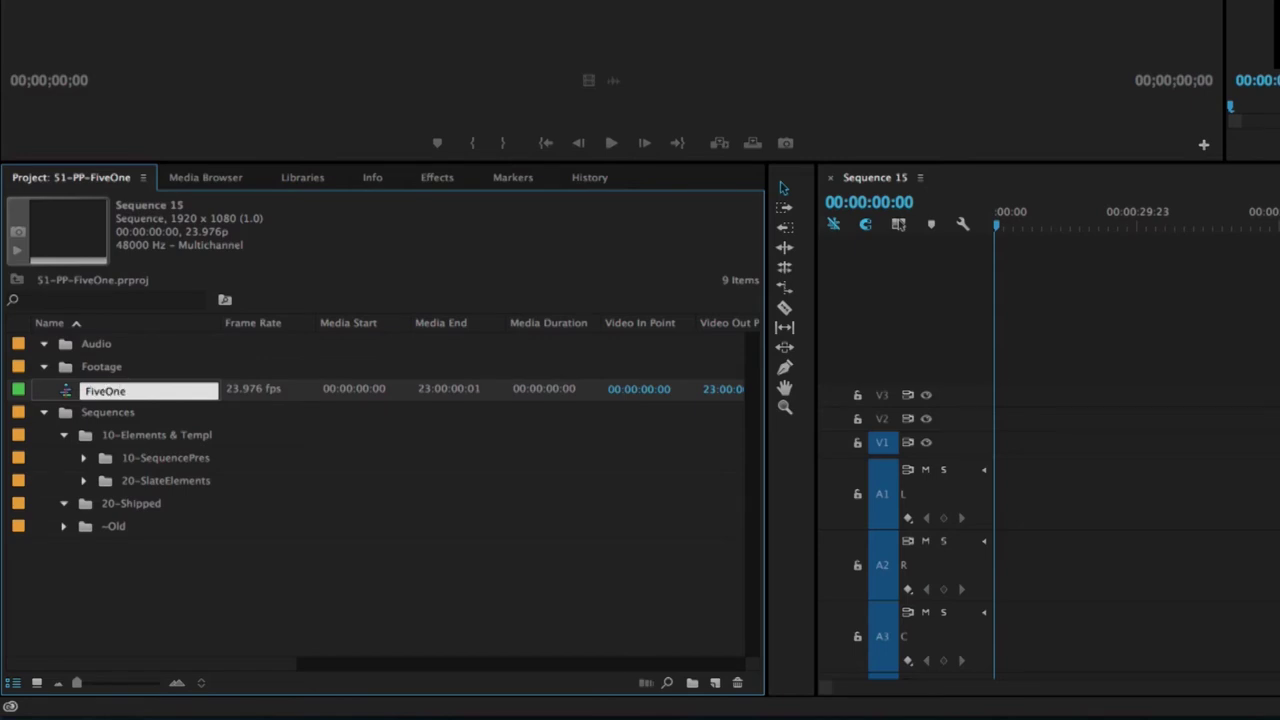
key("Tab")
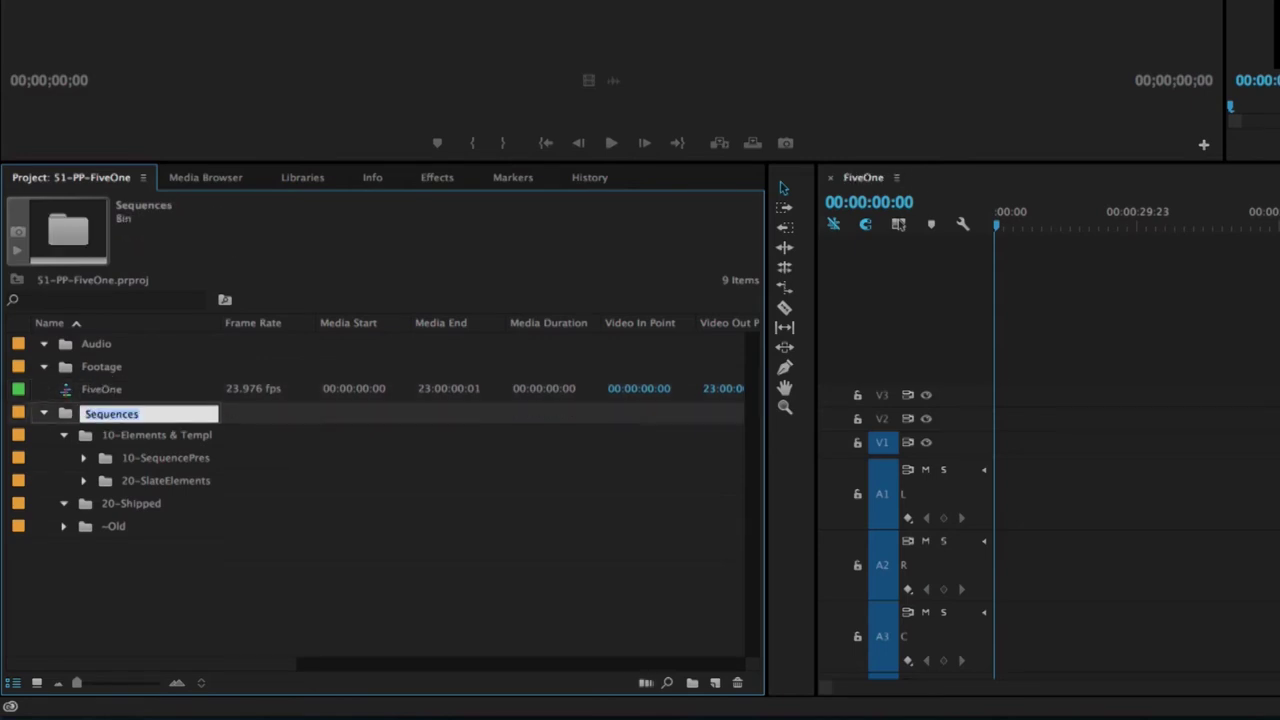
left_click(88, 392)
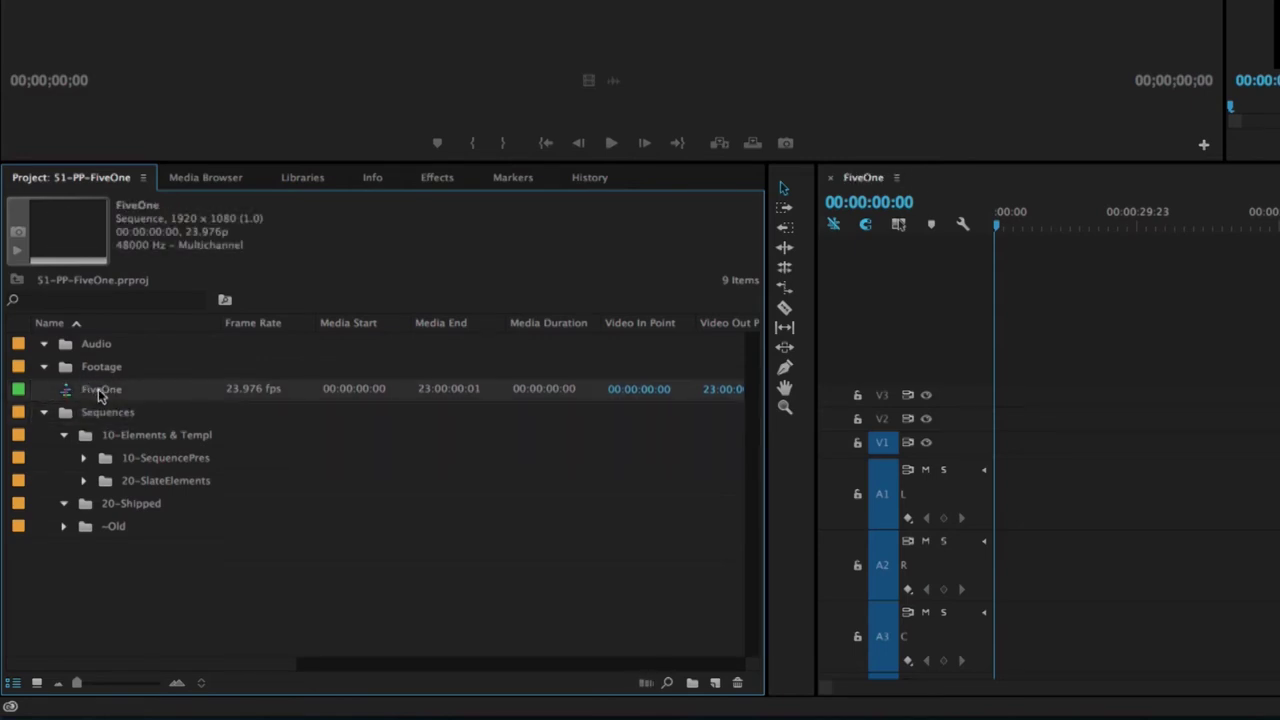
left_click_drag(104, 414, 130, 503)
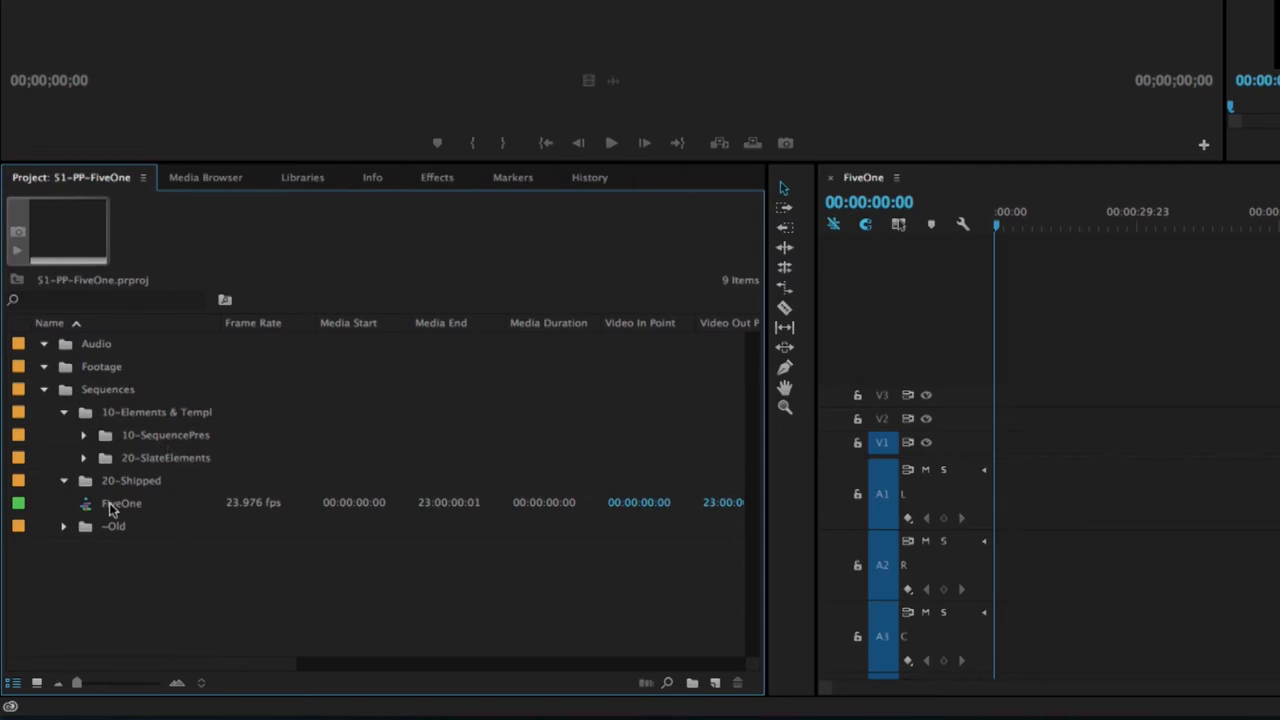
- In Finder, open the project's Audio folder and select the 2016_05_04 folder
left_click(960, 43)
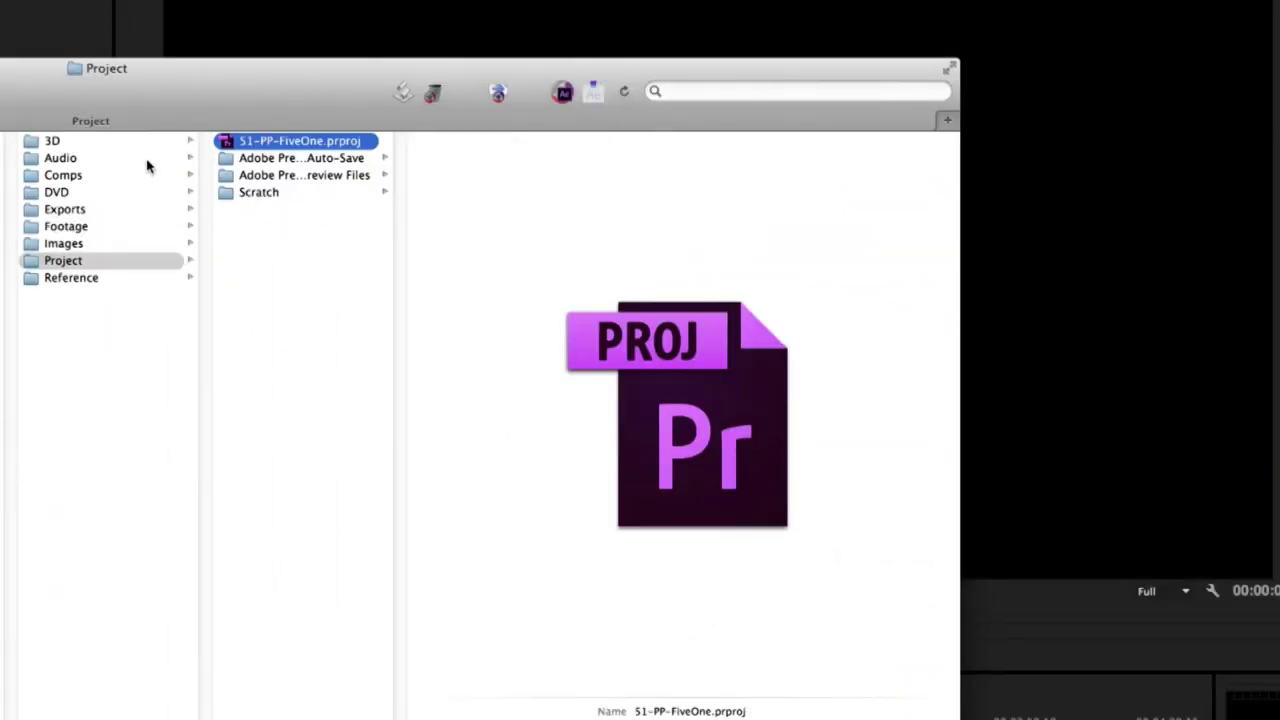
left_click(149, 160)
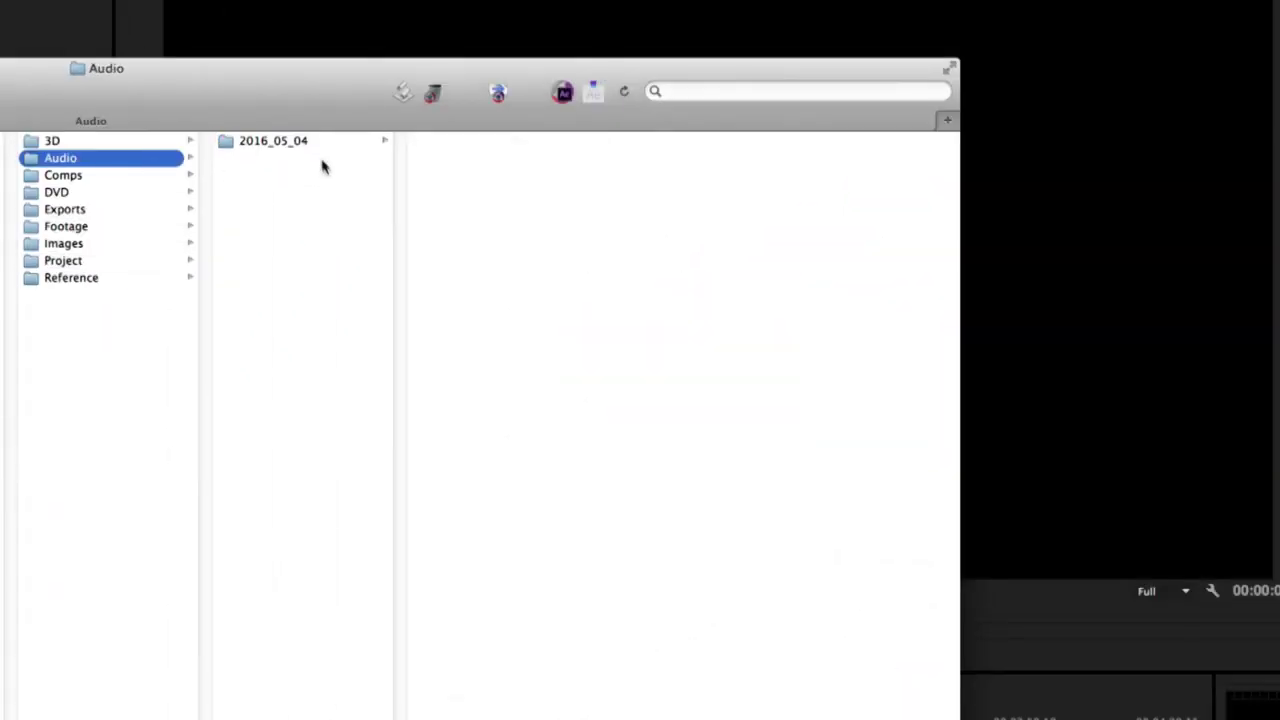
left_click(305, 140)
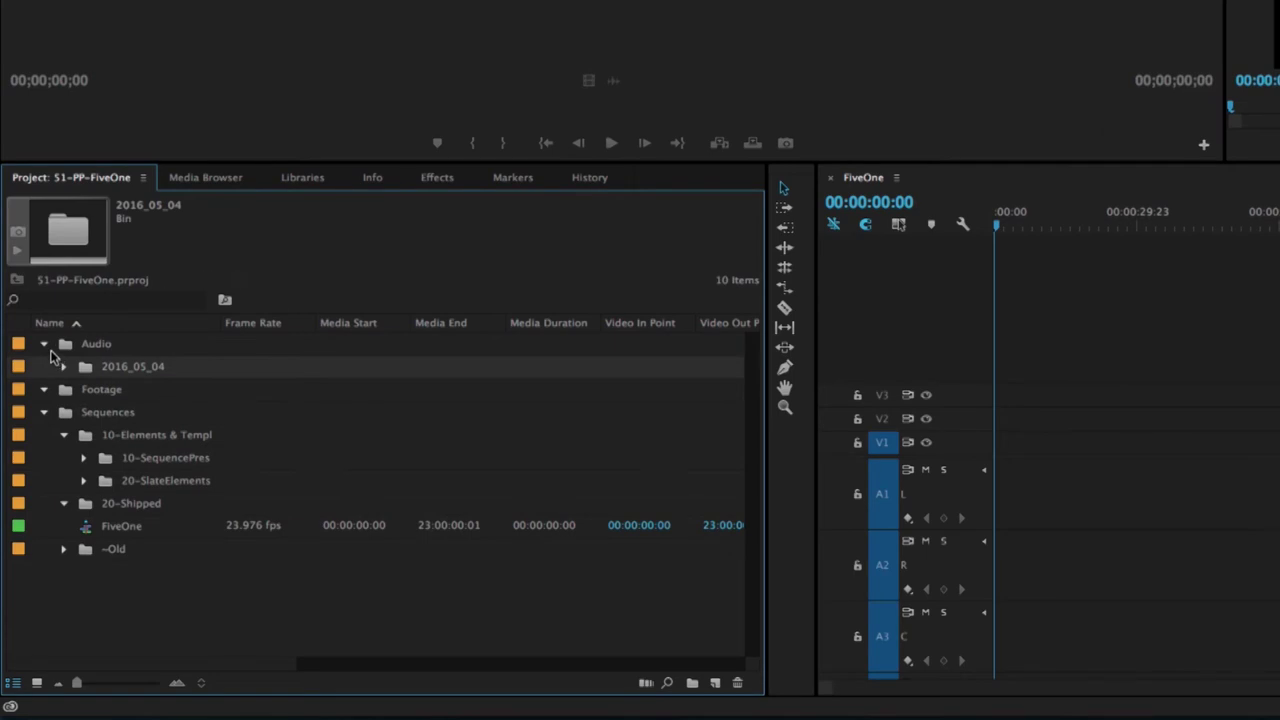
- Reveal the seven WAV files in the 2016_05_04 bin, enlarge the timeline's audio area, and select L.wav
left_click(63, 367)
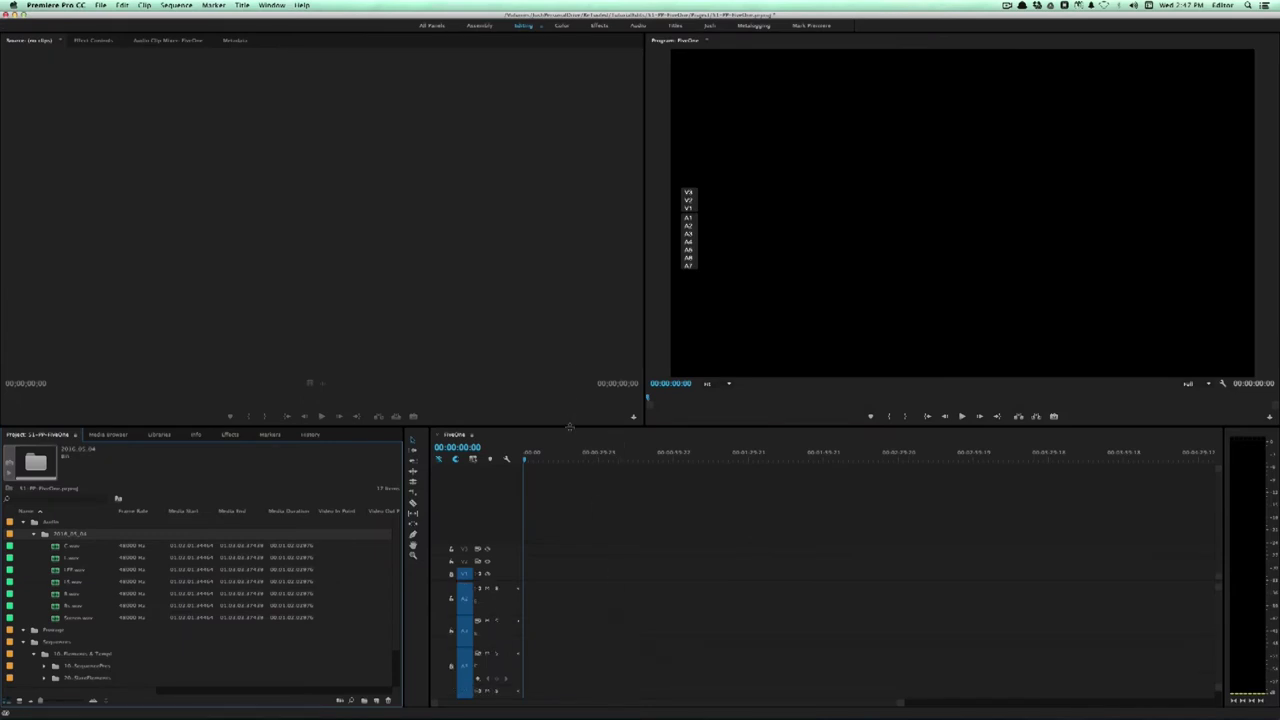
left_click_drag(569, 427, 511, 250)
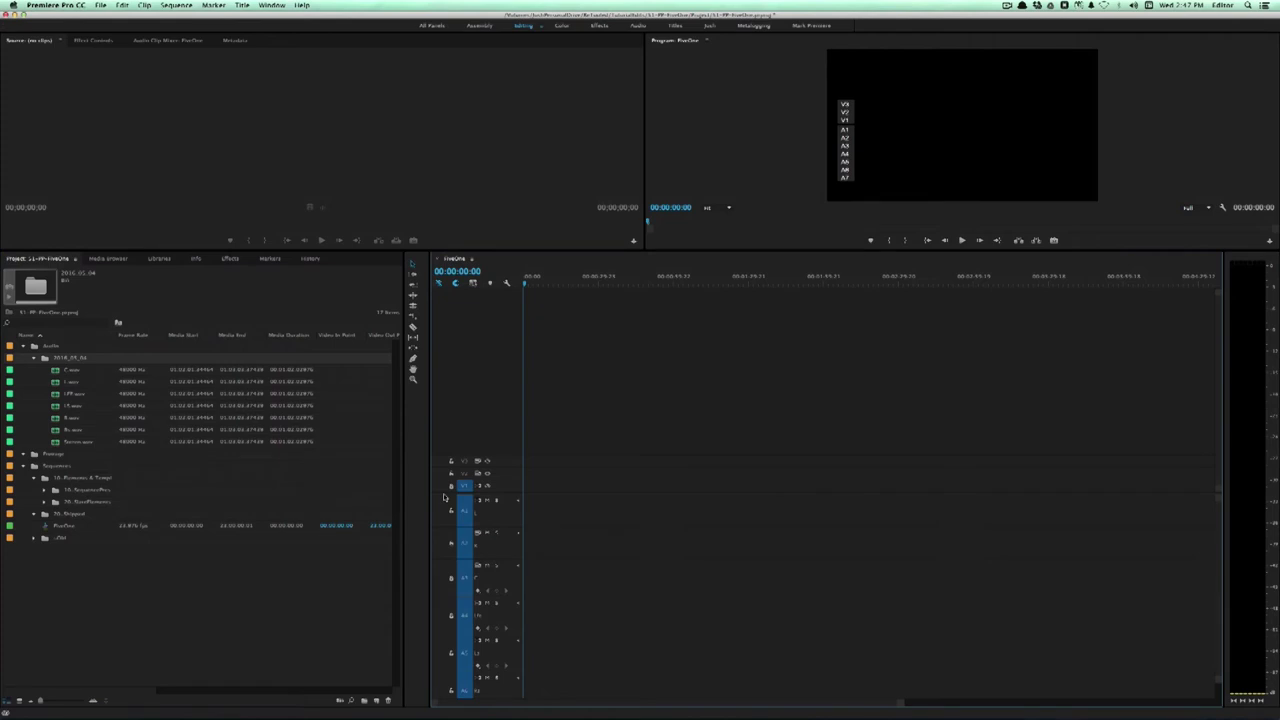
left_click_drag(444, 492, 444, 390)
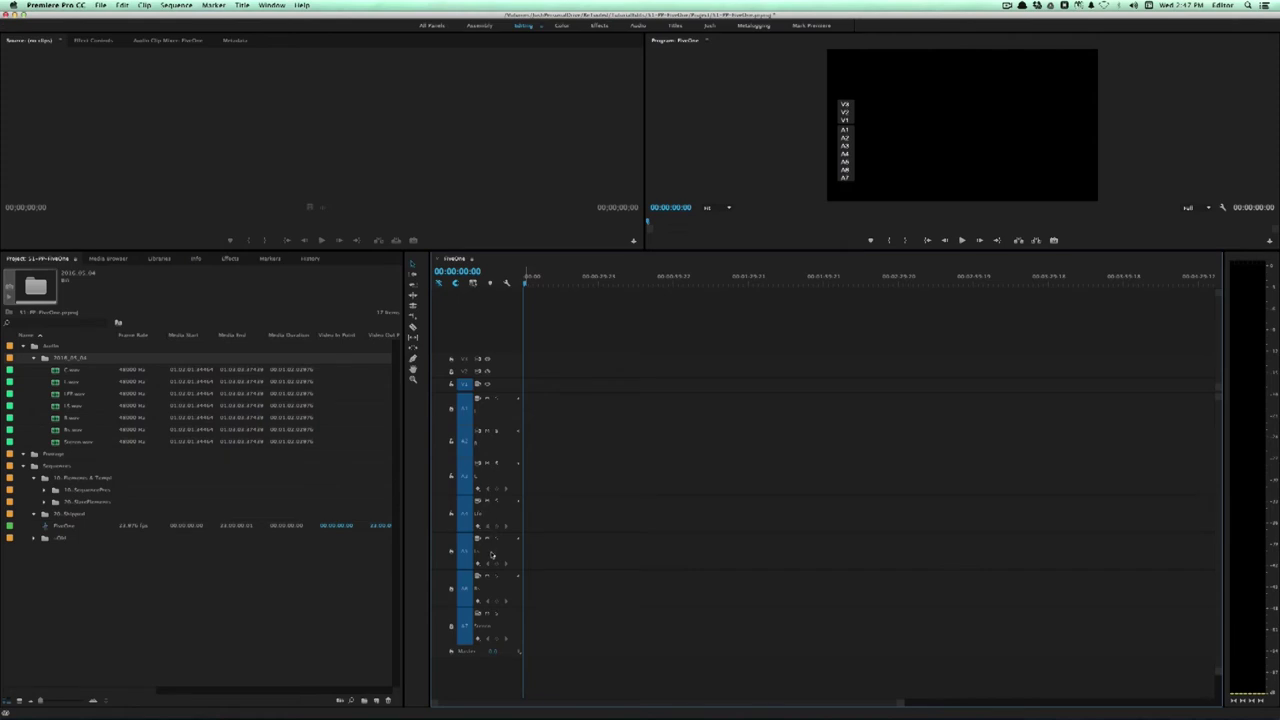
left_click(70, 384)
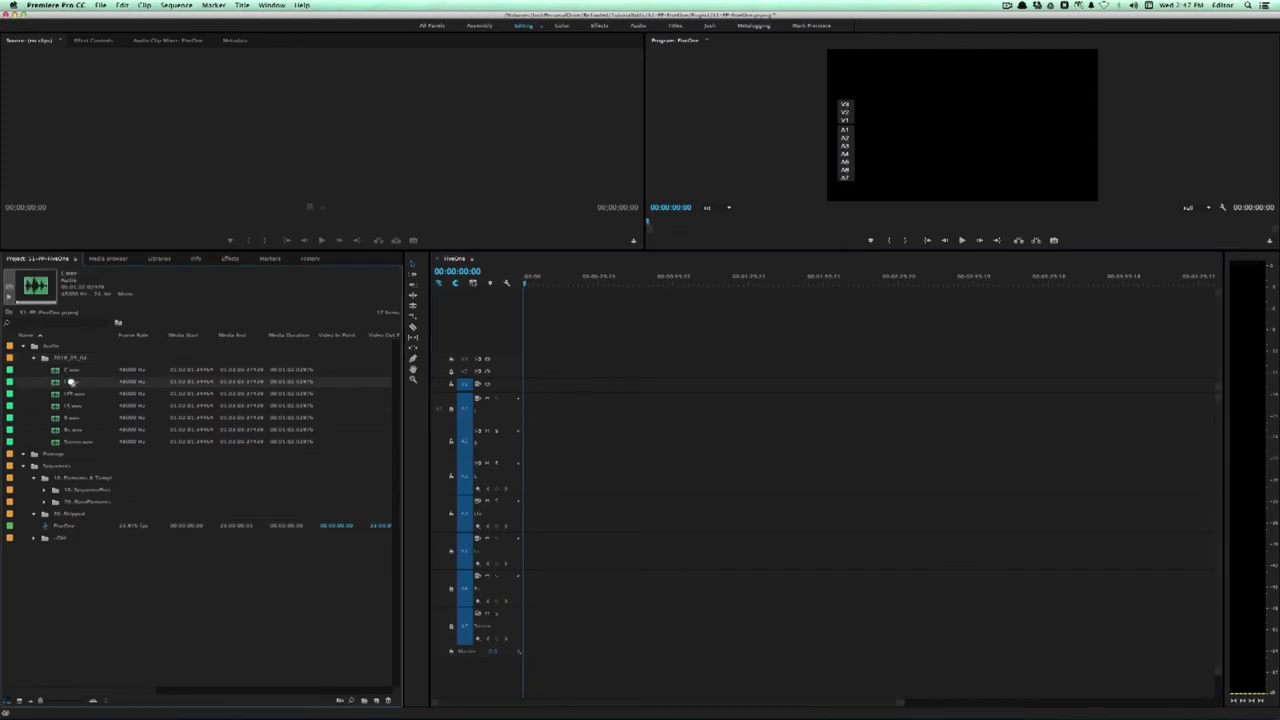
- Lay L, R, C, LFE, Rs and Stereo WAVs at the sequence start on their tracks, then play
left_click_drag(70, 383, 514, 409)
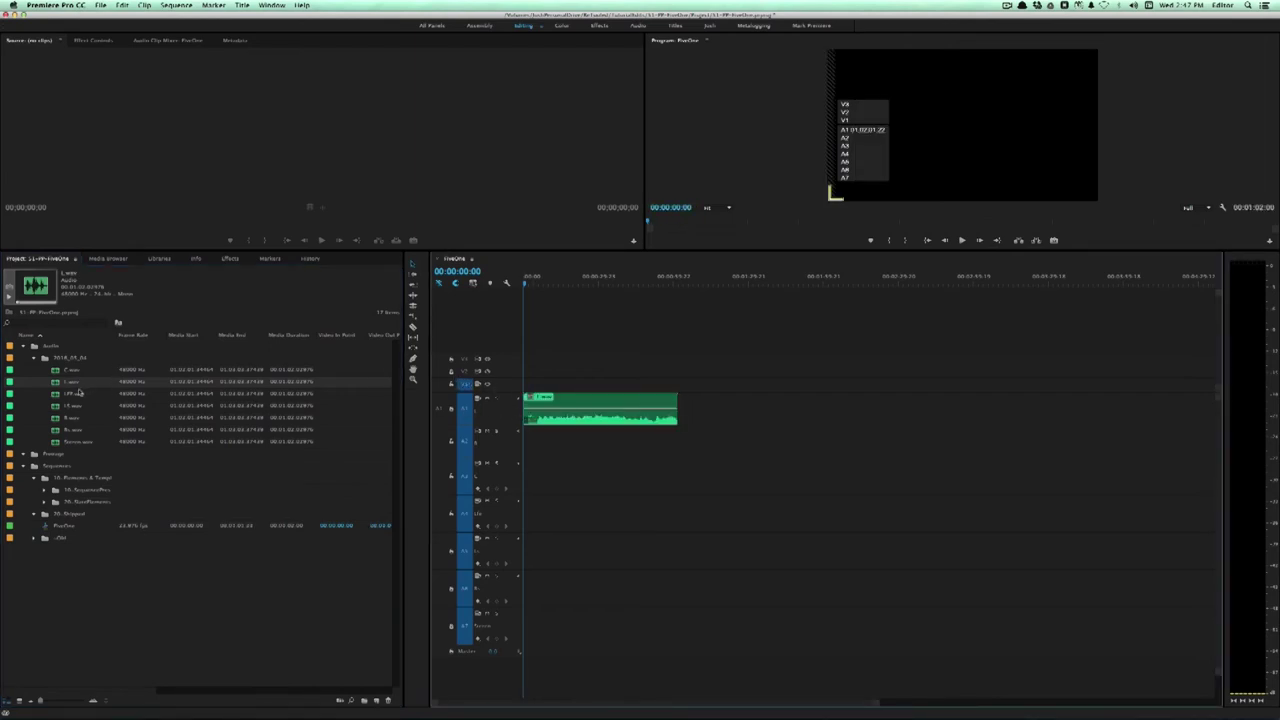
left_click(64, 419)
left_click_drag(493, 428, 500, 430)
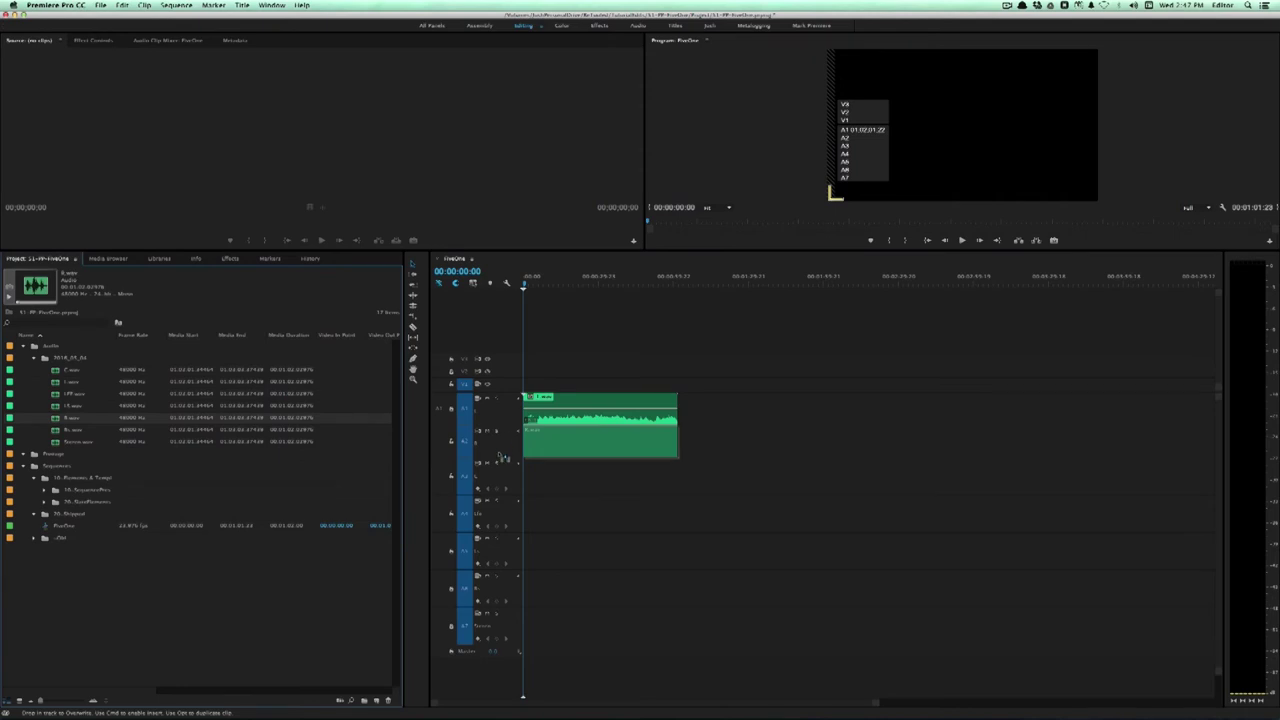
left_click_drag(73, 373, 520, 476)
left_click_drag(93, 393, 512, 540)
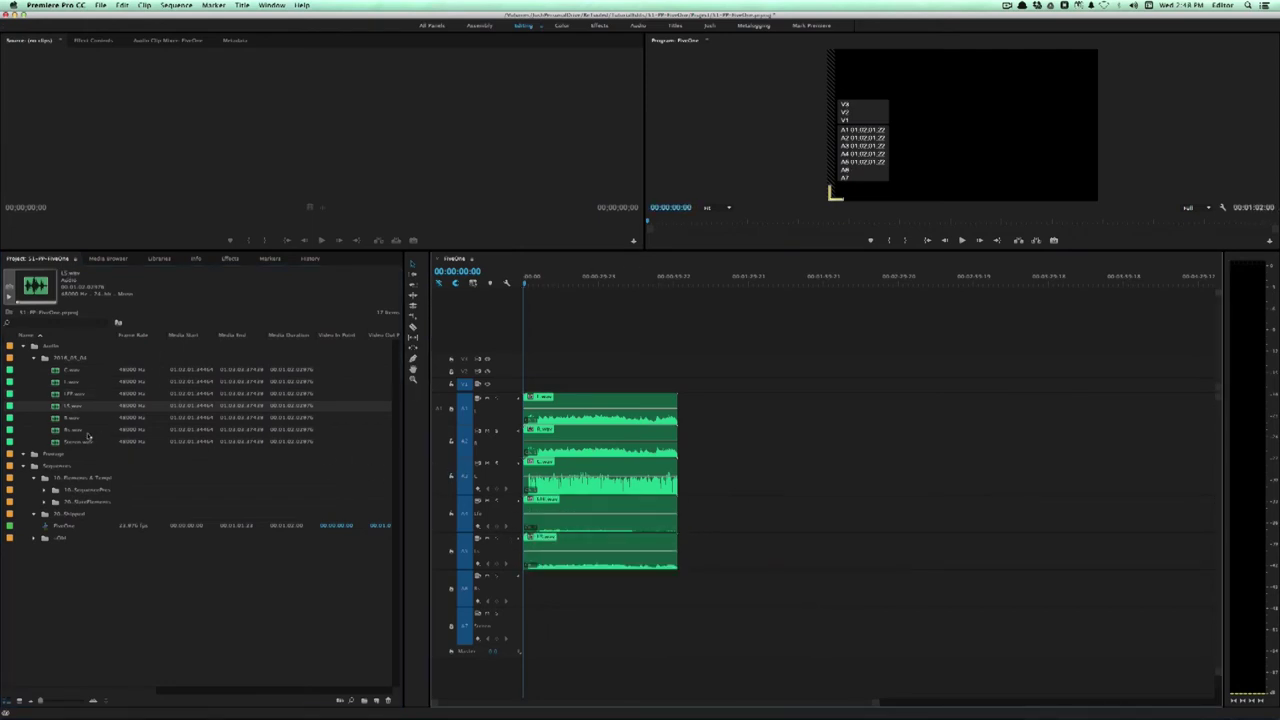
left_click_drag(73, 429, 486, 600)
left_click_drag(70, 441, 530, 625)
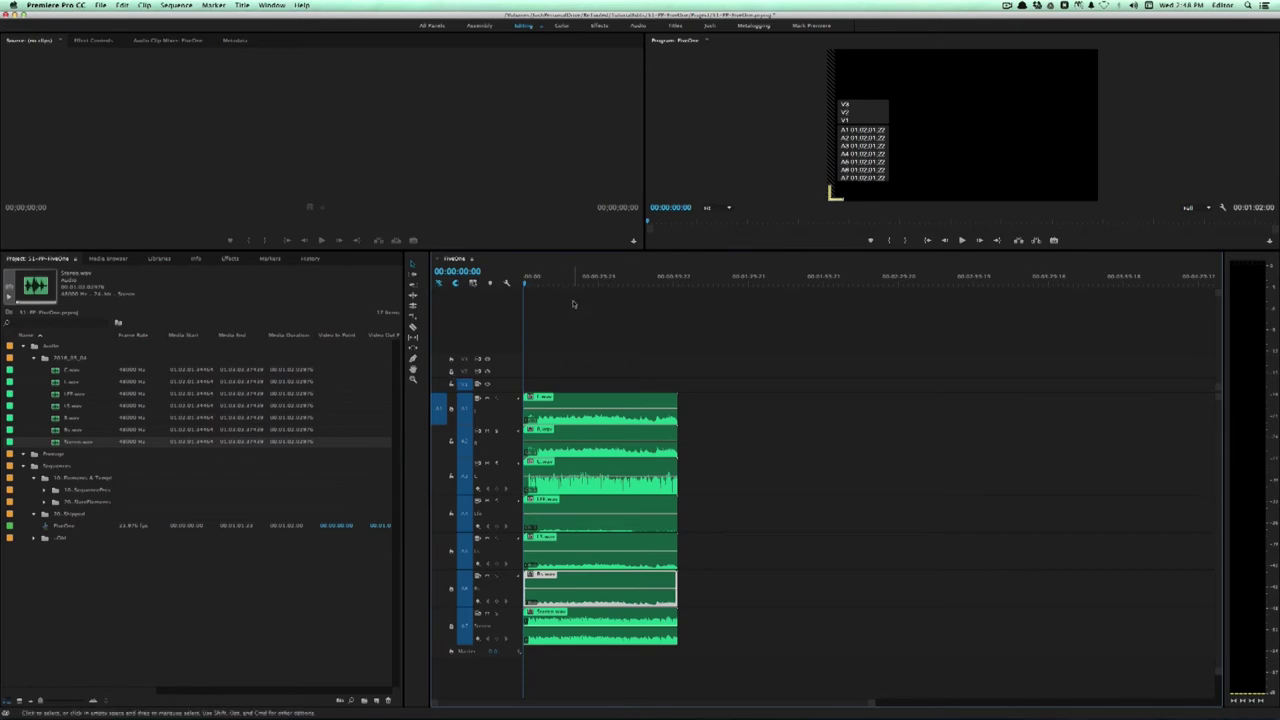
key("space")
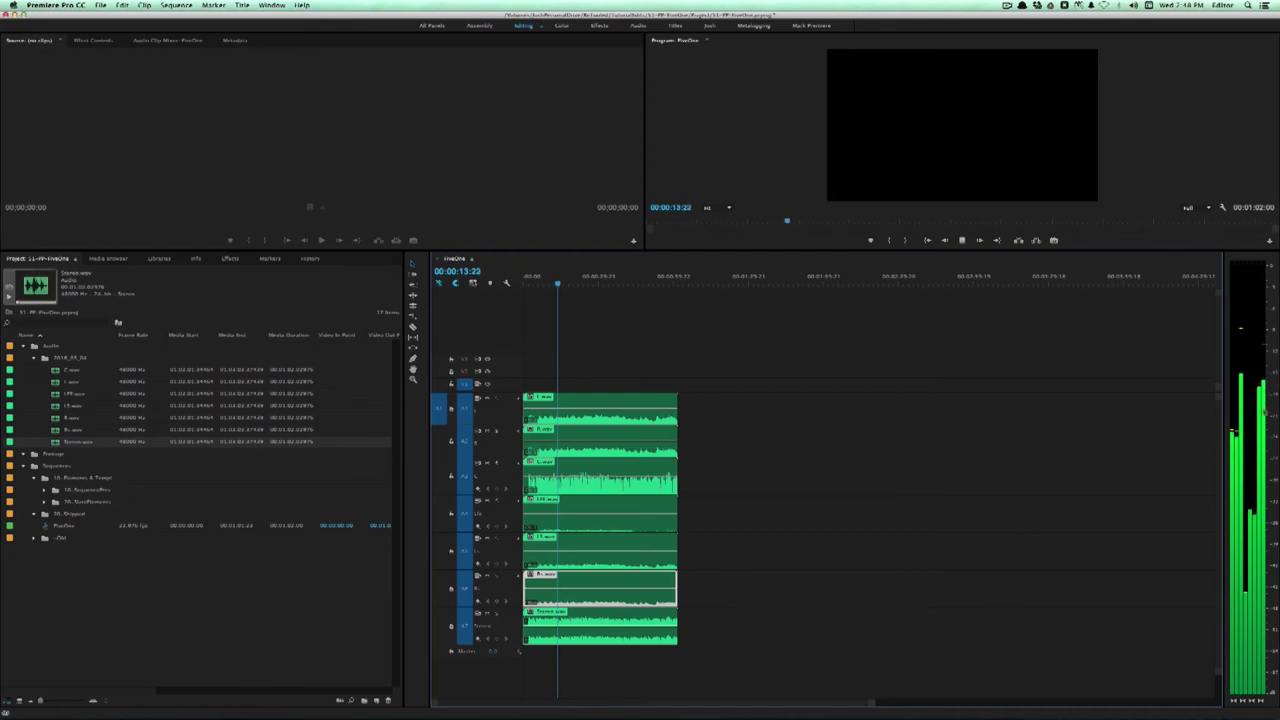
- Widen the Audio Meters to watch every track, stop playback, and select the Stereo clip on A7
left_click_drag(1225, 466, 1049, 466)
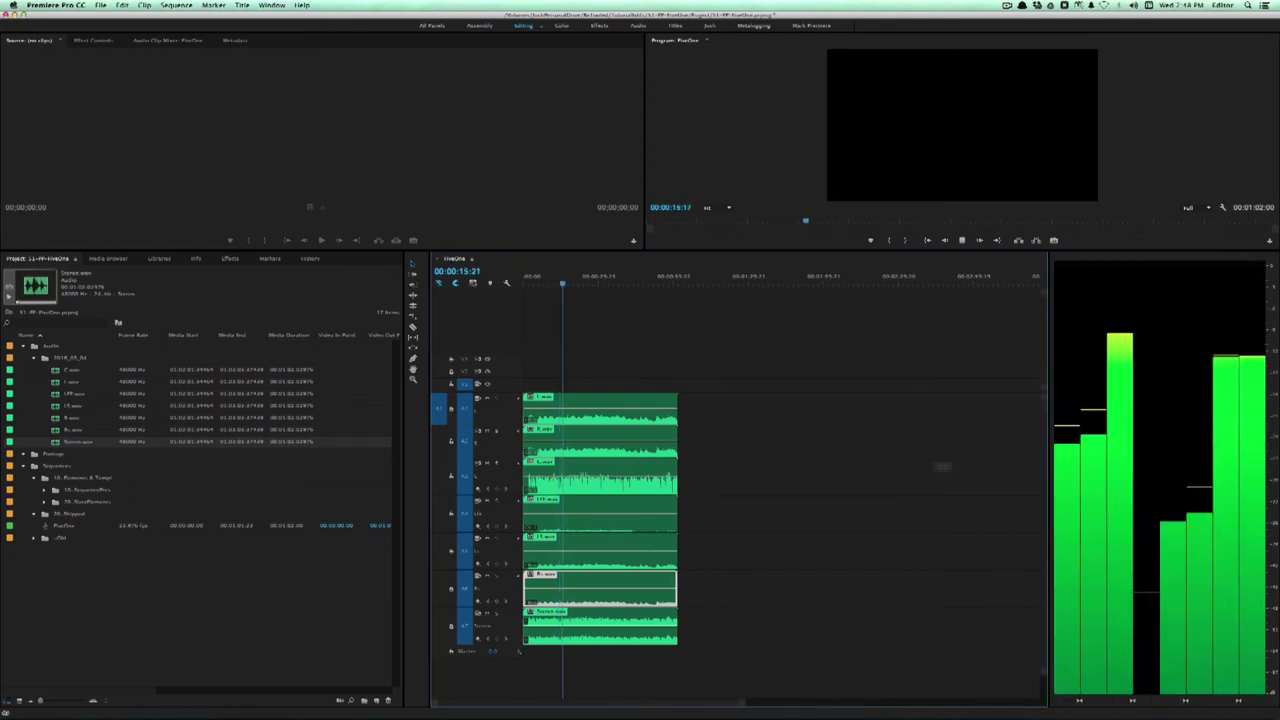
left_click_drag(941, 466, 803, 466)
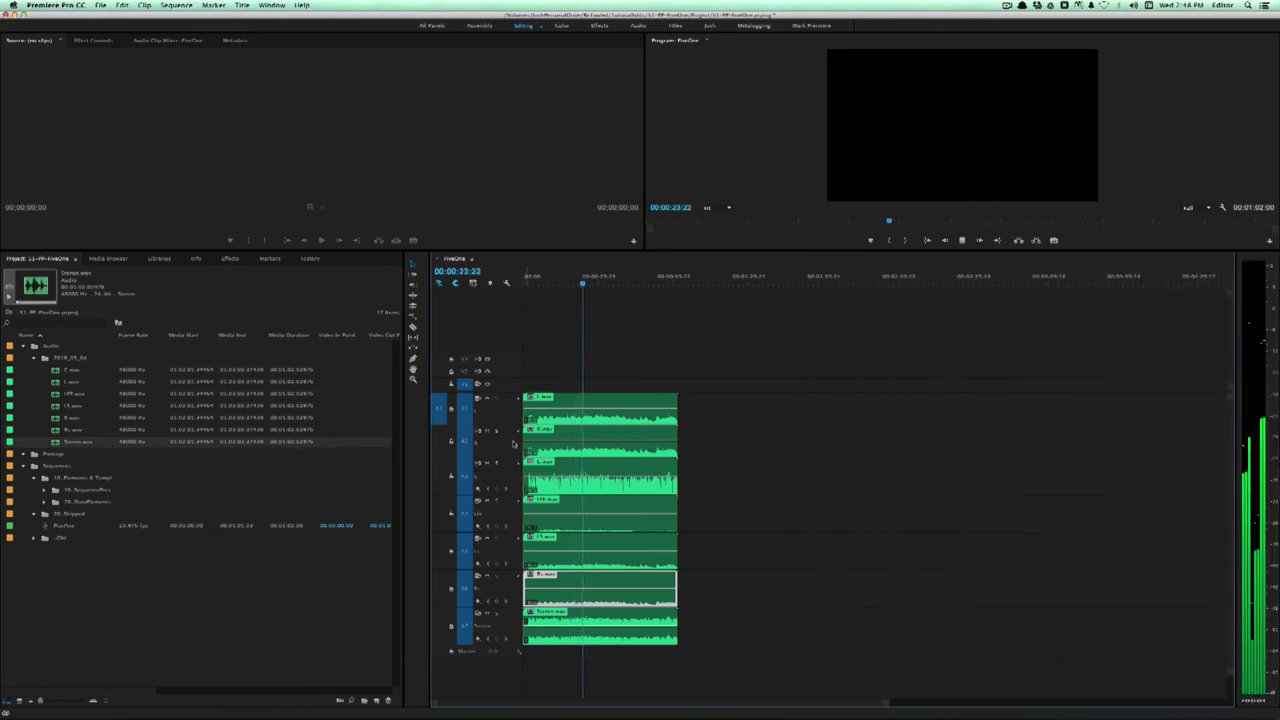
key("space")
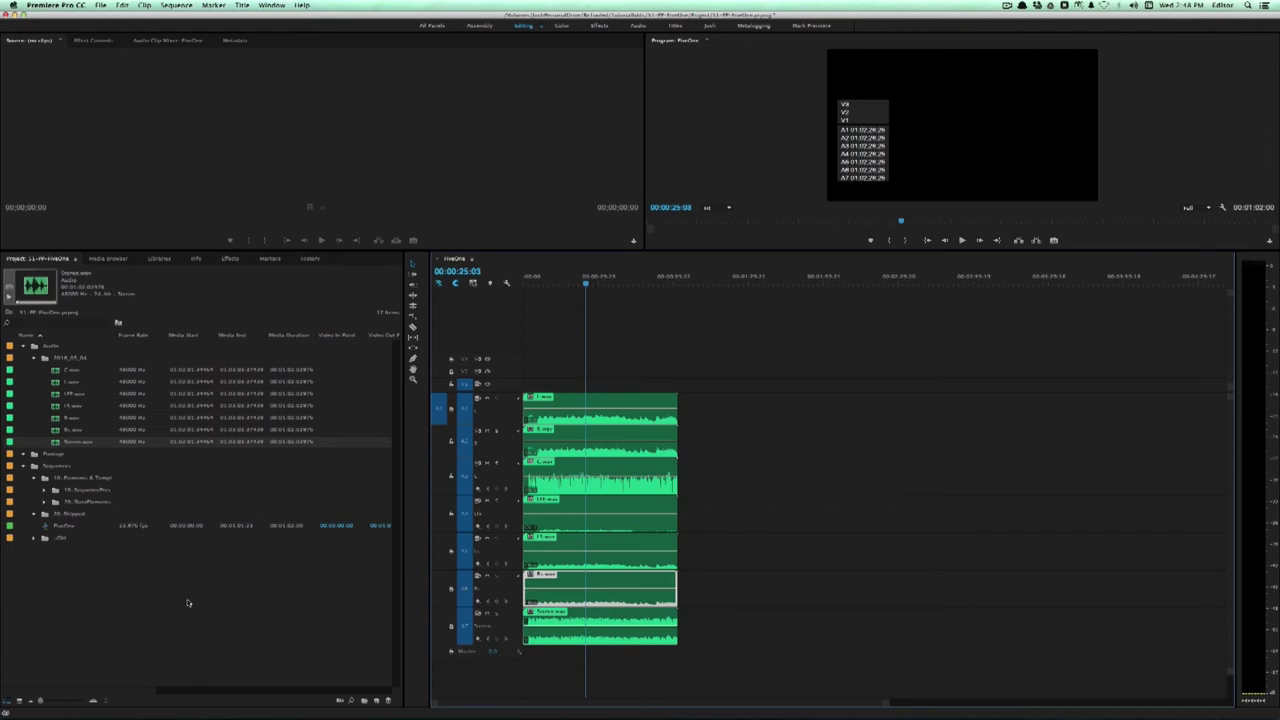
left_click_drag(770, 622, 582, 640)
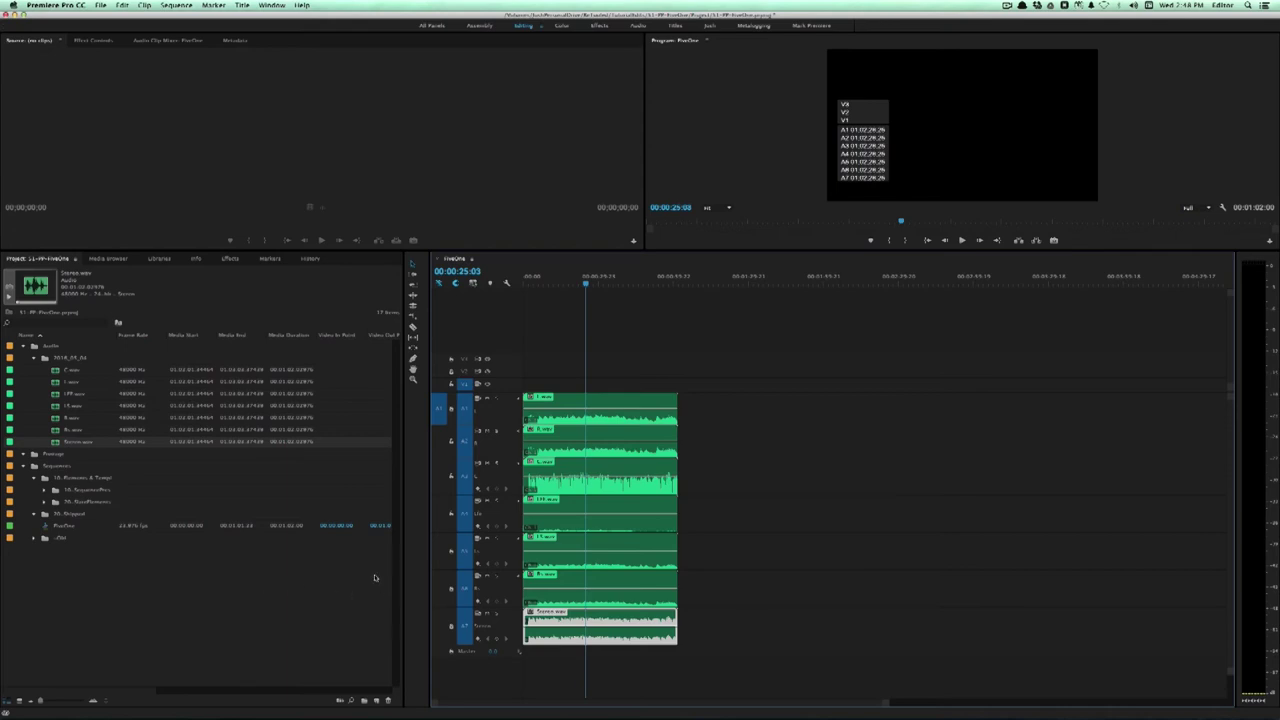
- Open Export Settings for the FiveOne sequence and set the format to QuickTime
left_click(289, 647)
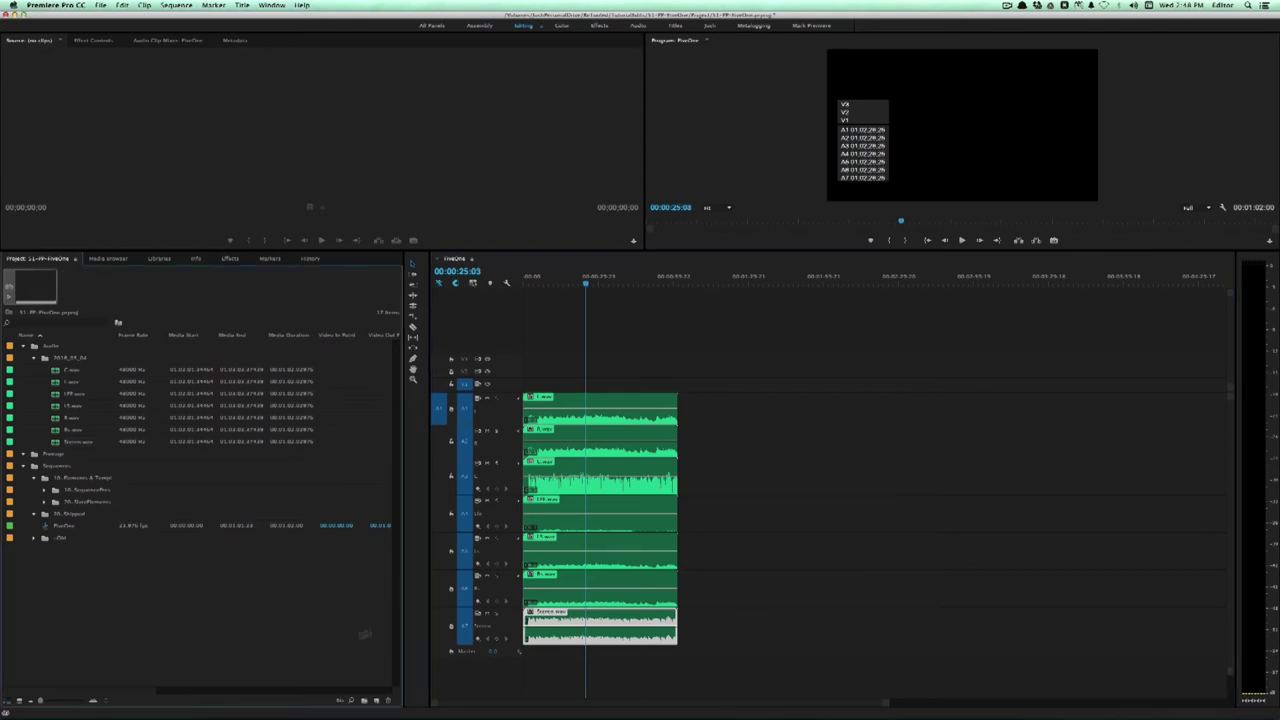
left_click(657, 363)
key("super+m")
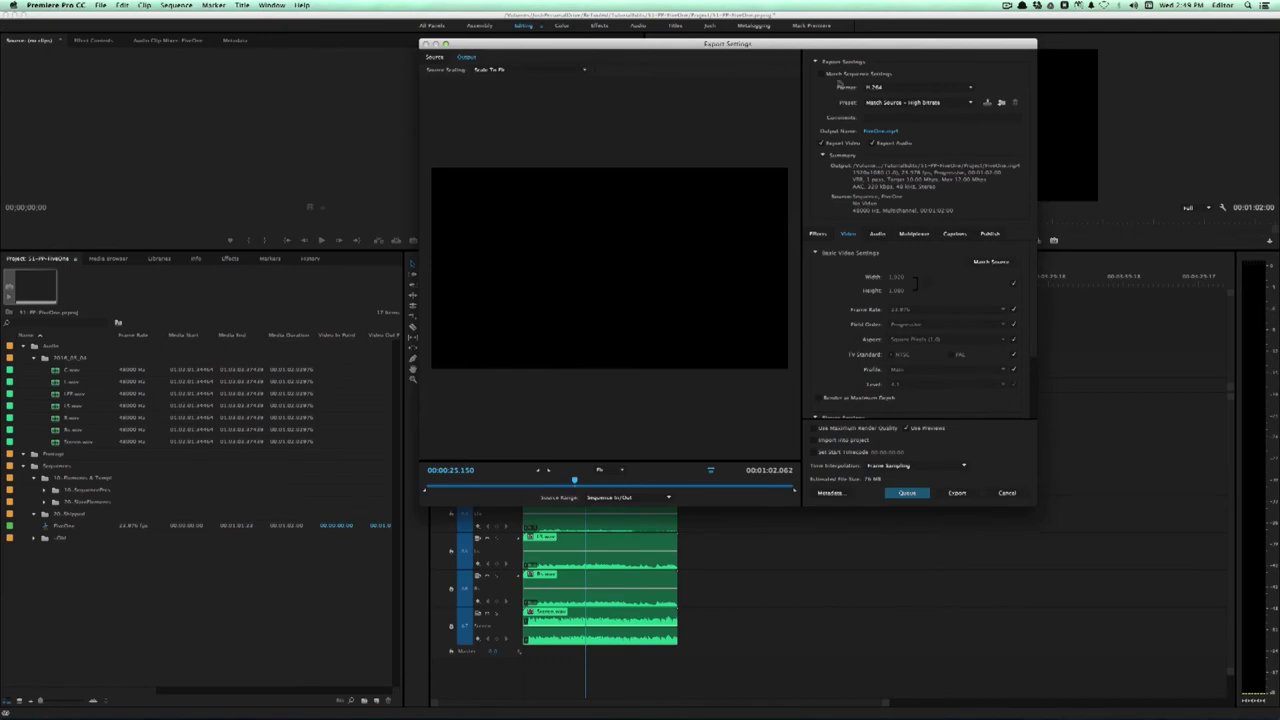
left_click(872, 87)
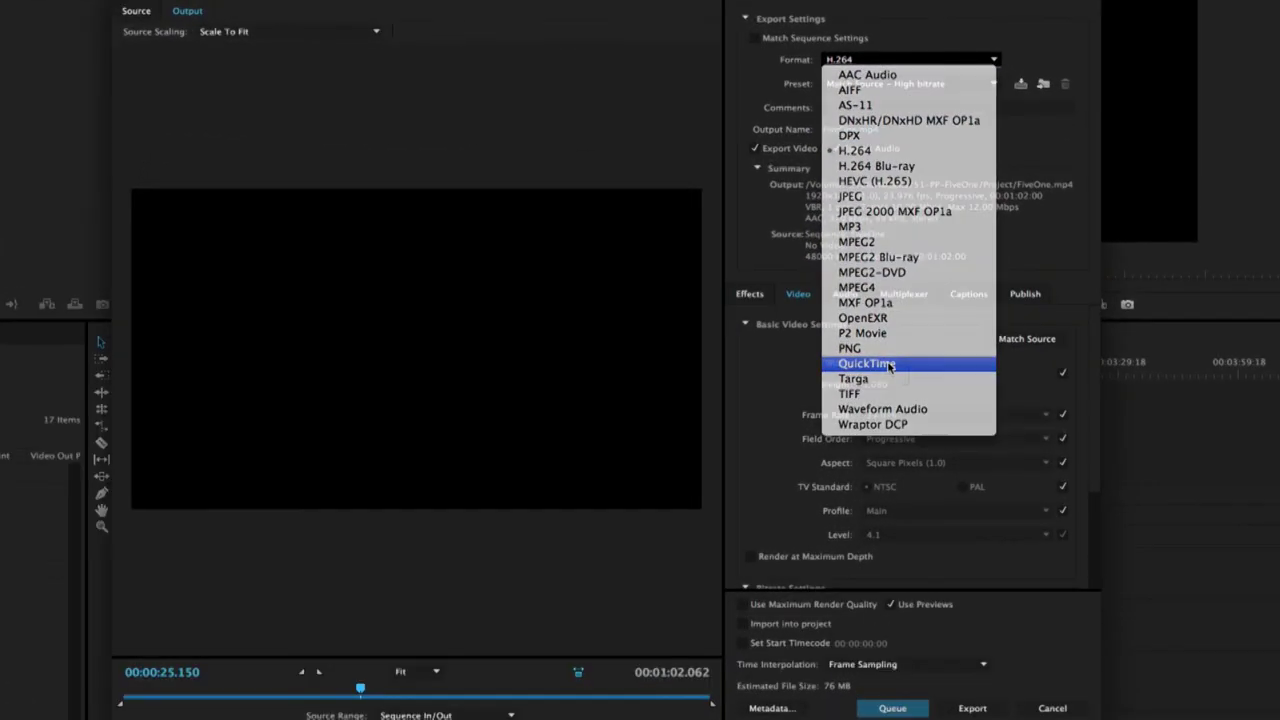
left_click(891, 277)
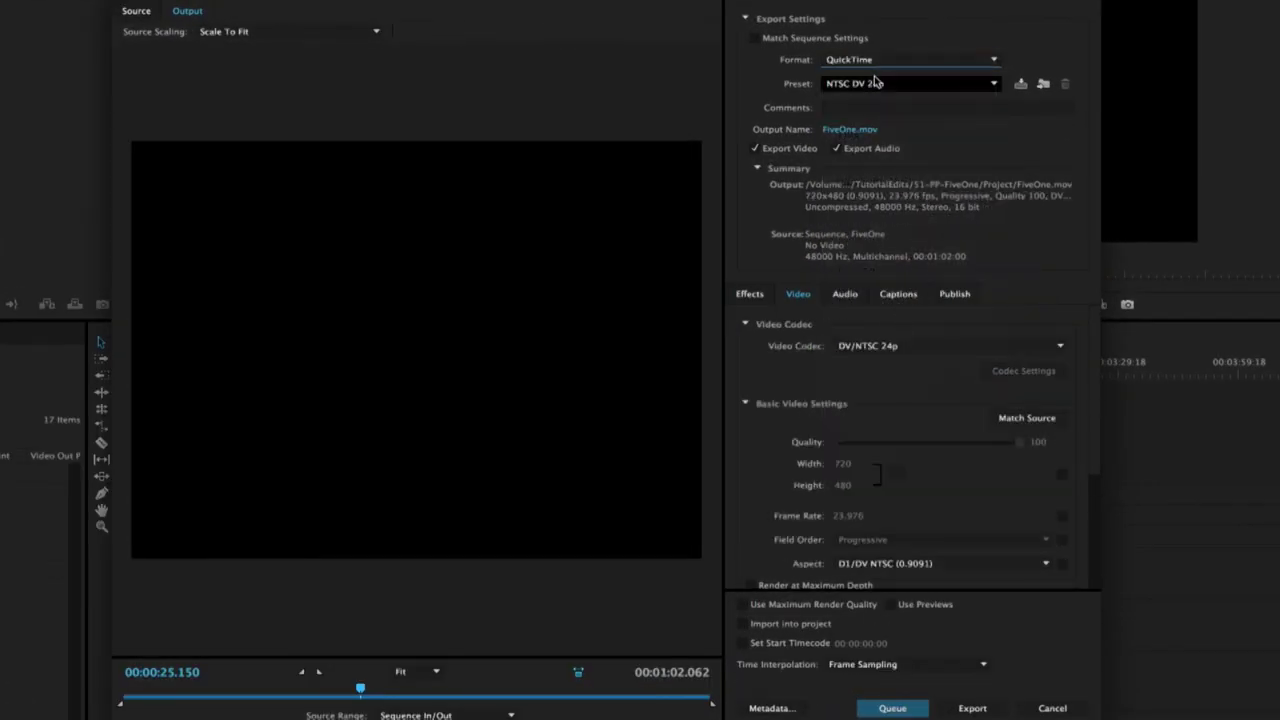
- Apply the Apple Prores HQ Match Source Five One Audio preset and review the settings
left_click(876, 83)
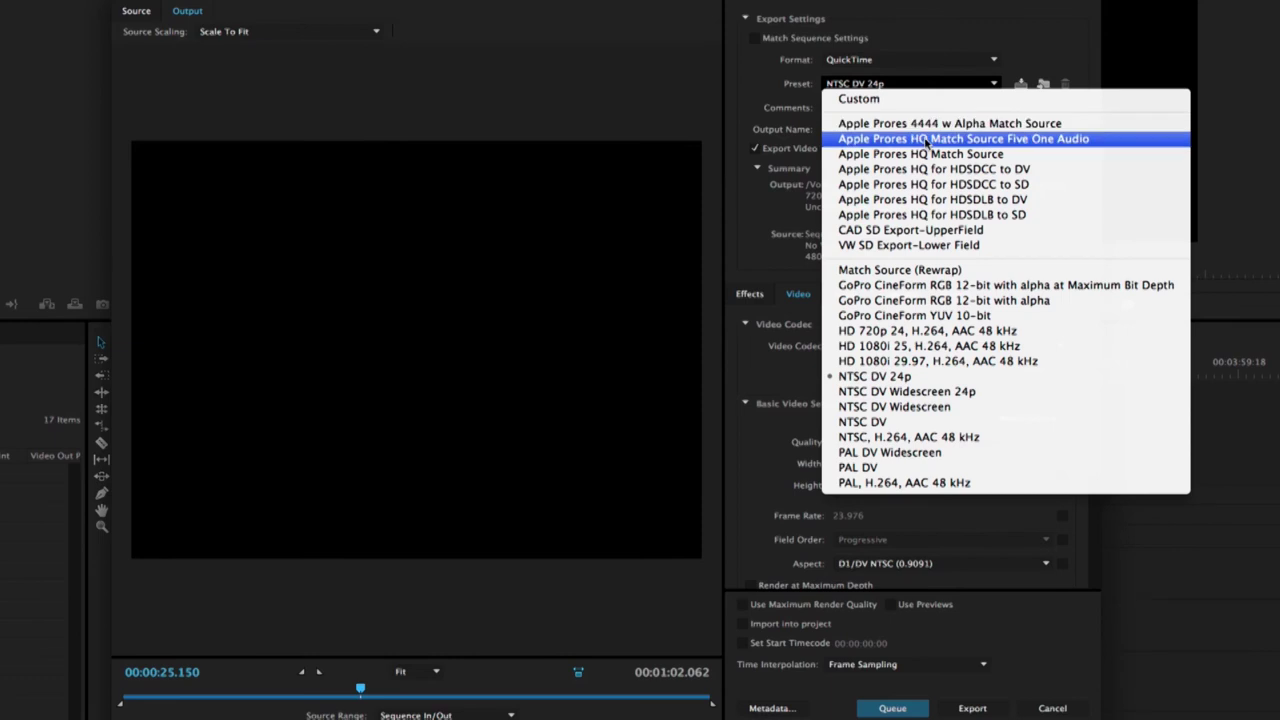
left_click(926, 143)
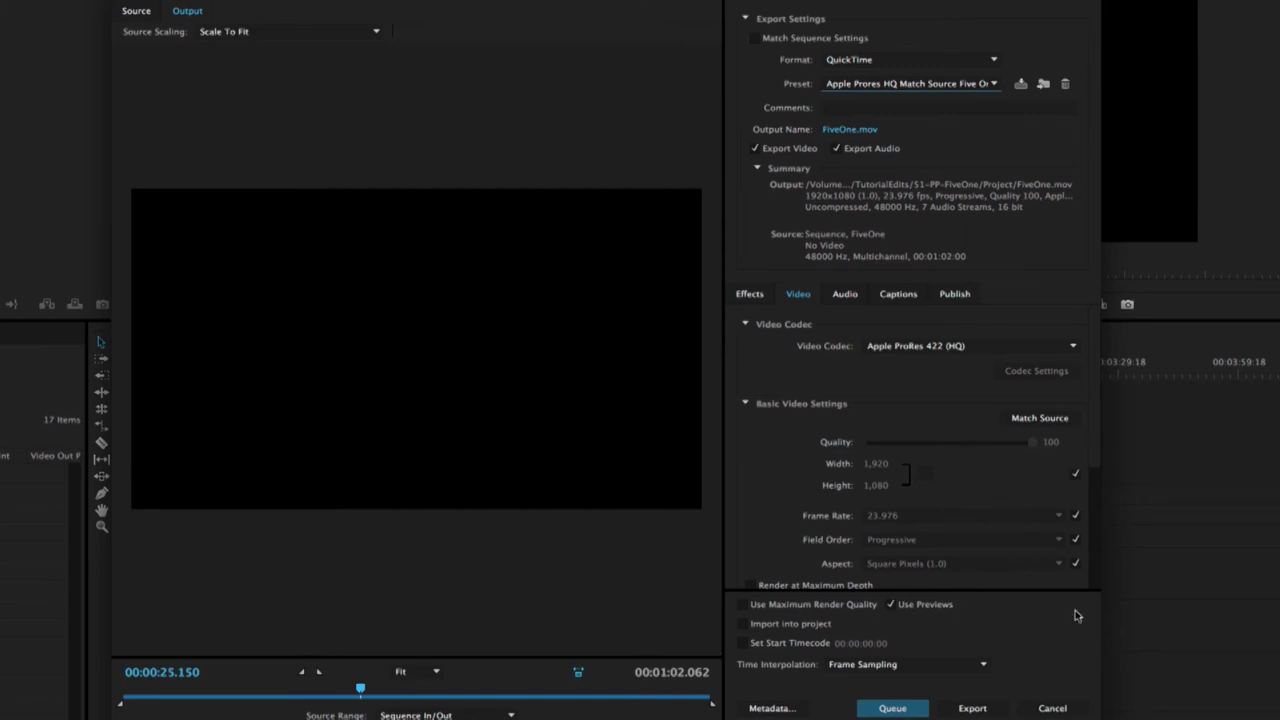
scroll(1093, 413, "down", 3)
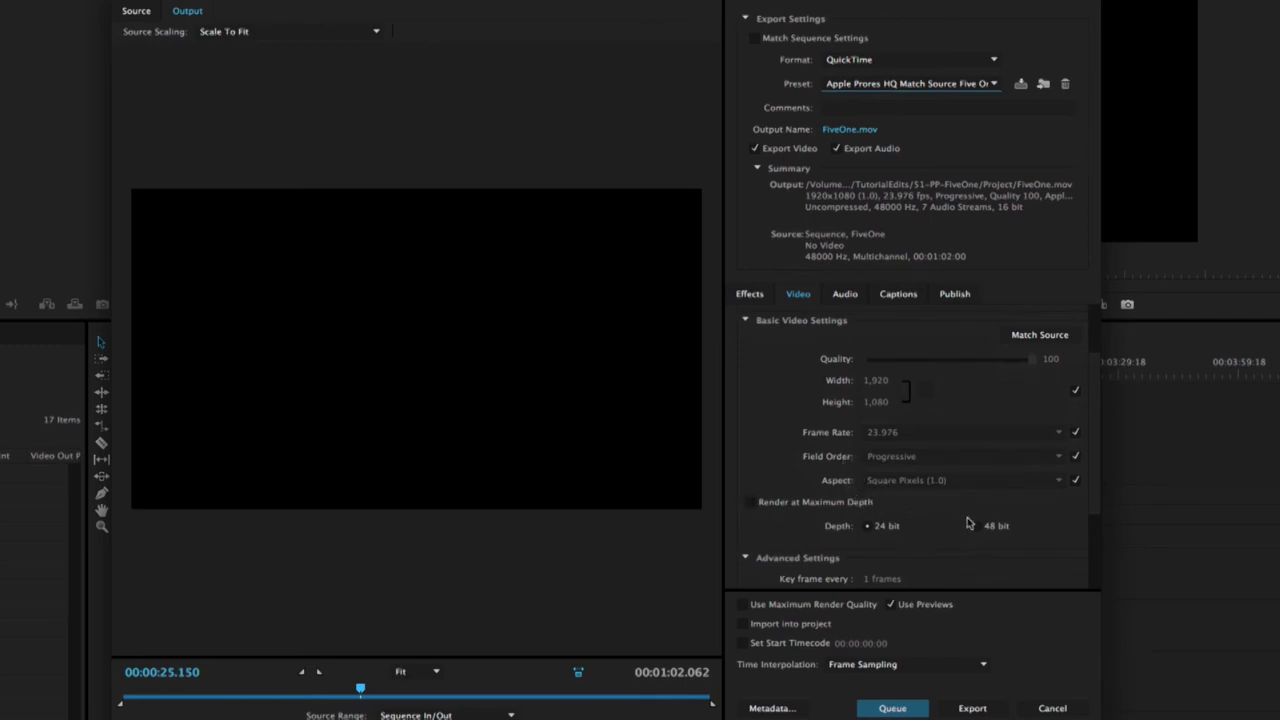
scroll(1093, 503, "down", 2)
scroll(1097, 534, "up", 5)
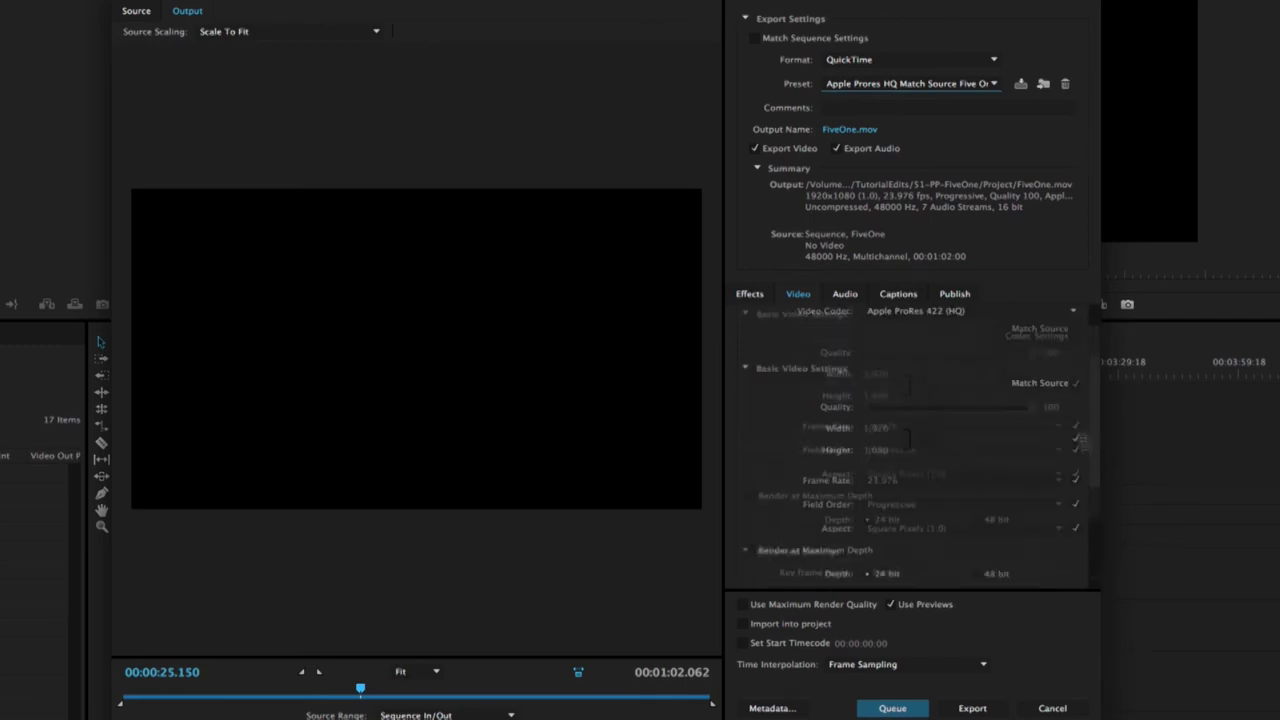
left_click(844, 296)
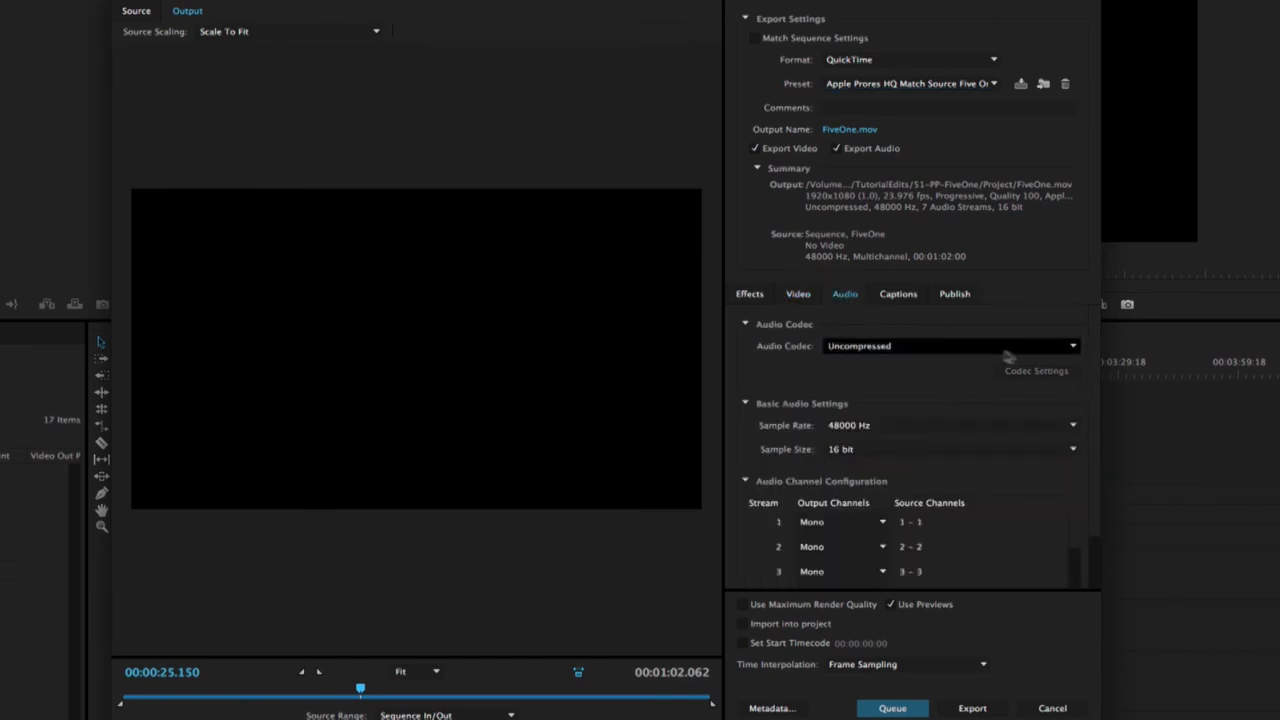
- Scroll Audio Channel Configuration to confirm streams 1–6 Mono and stream 7 Stereo on channels 7–8
scroll(1100, 400, "down", 2)
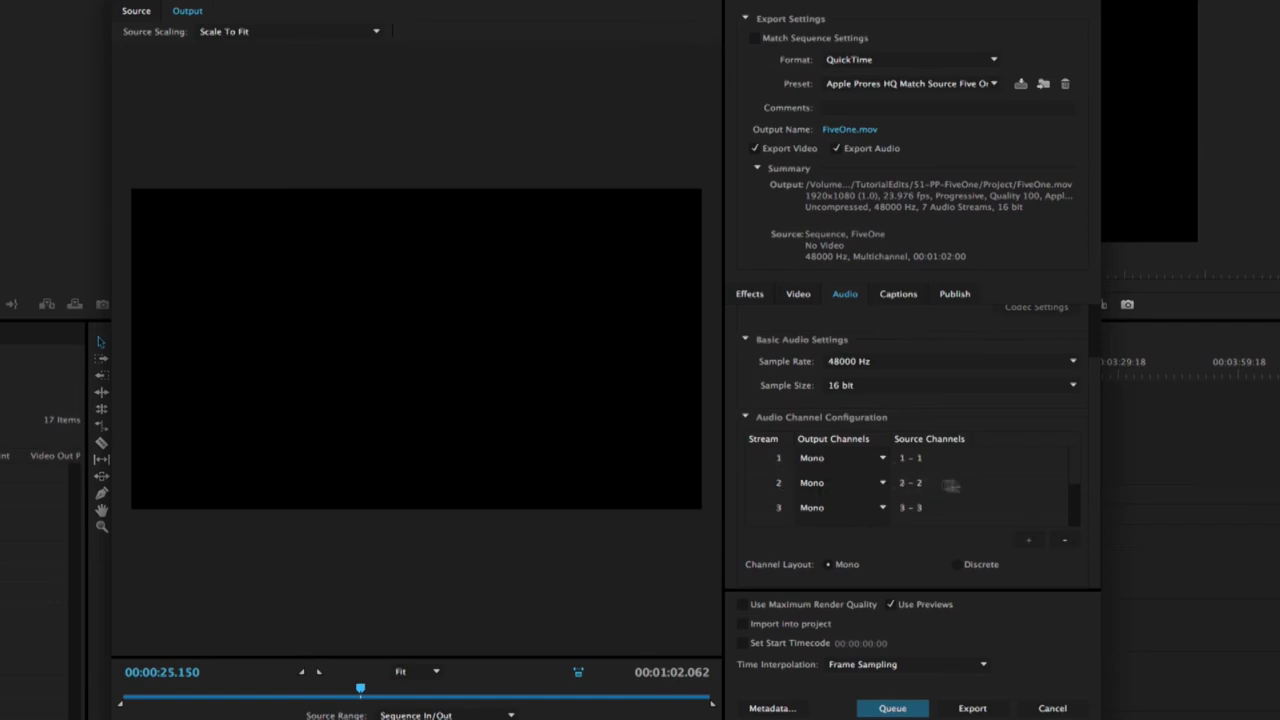
scroll(1075, 489, "down", 1)
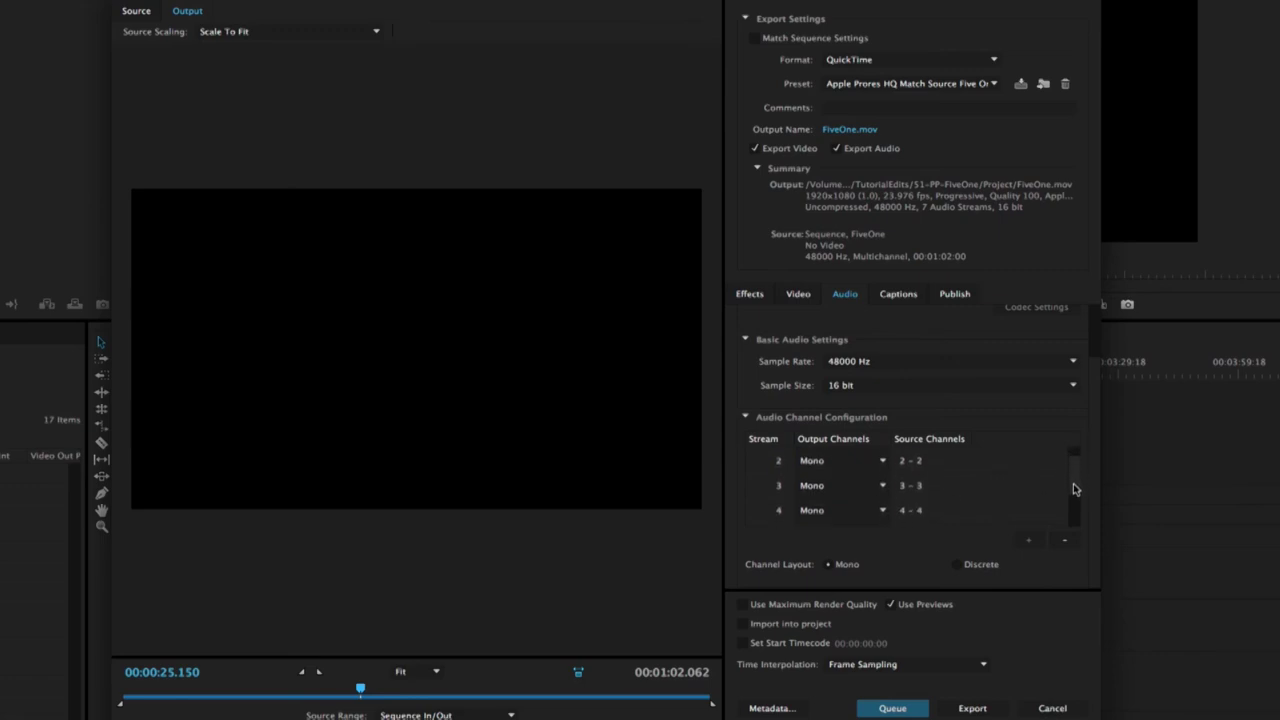
scroll(1075, 495, "down", 3)
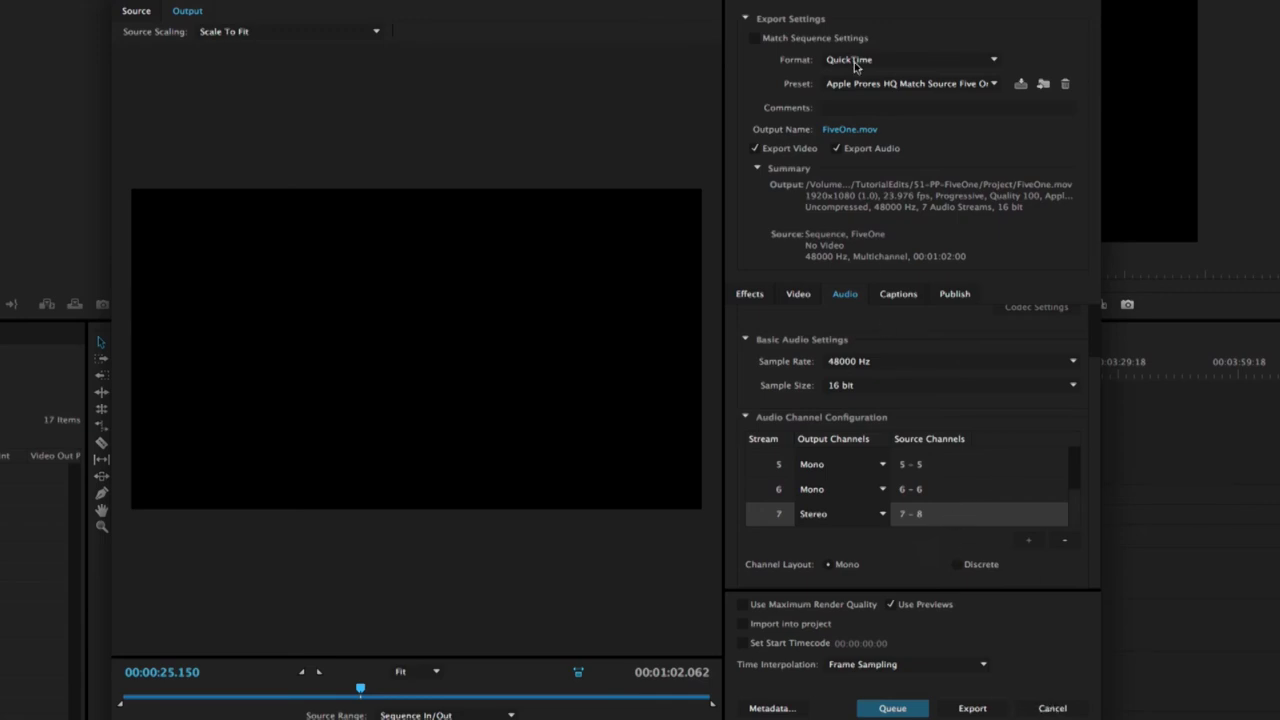
- Export FiveOne.mov to the Desktop with Import into project enabled
left_click(858, 129)
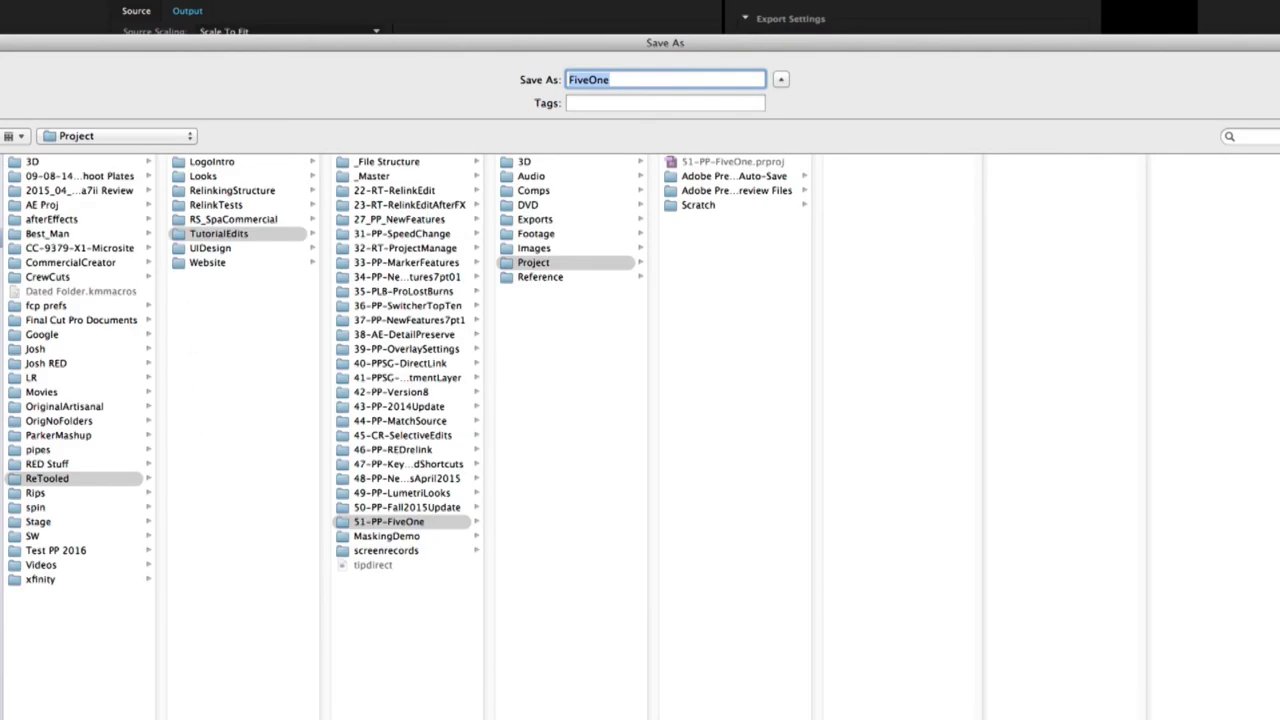
key("super+shift+d")
key("Return")
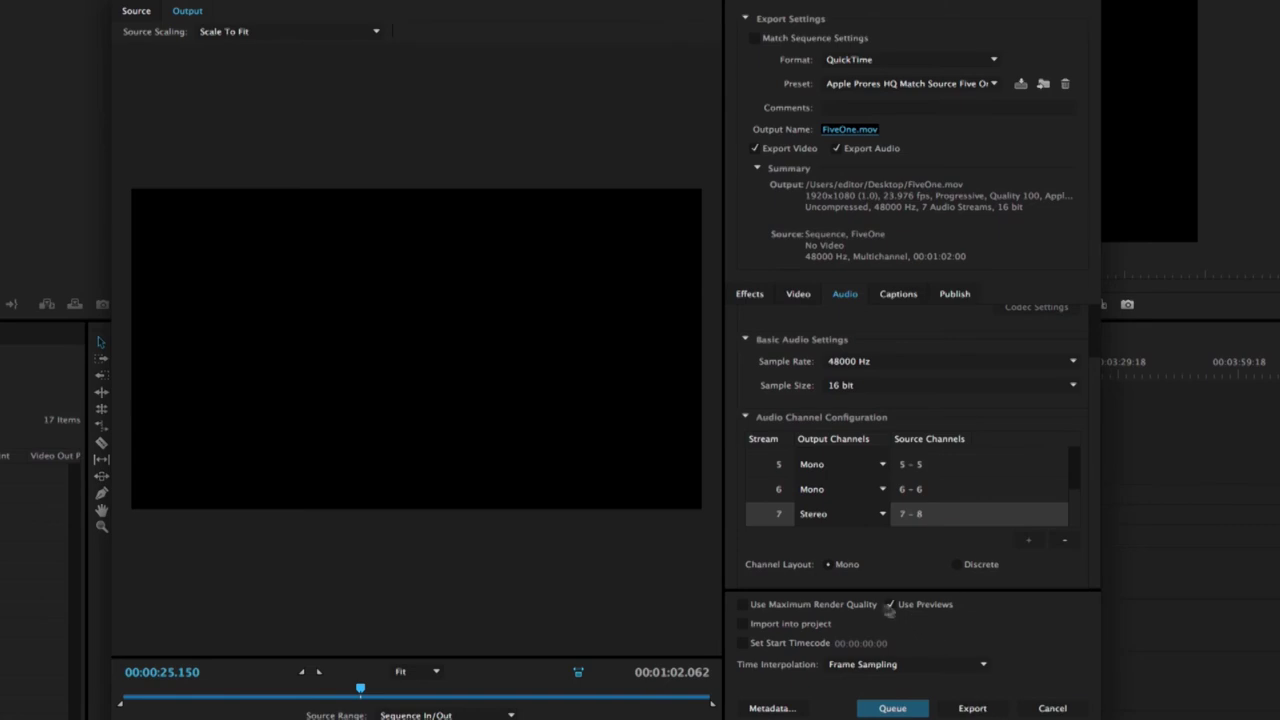
left_click(781, 624)
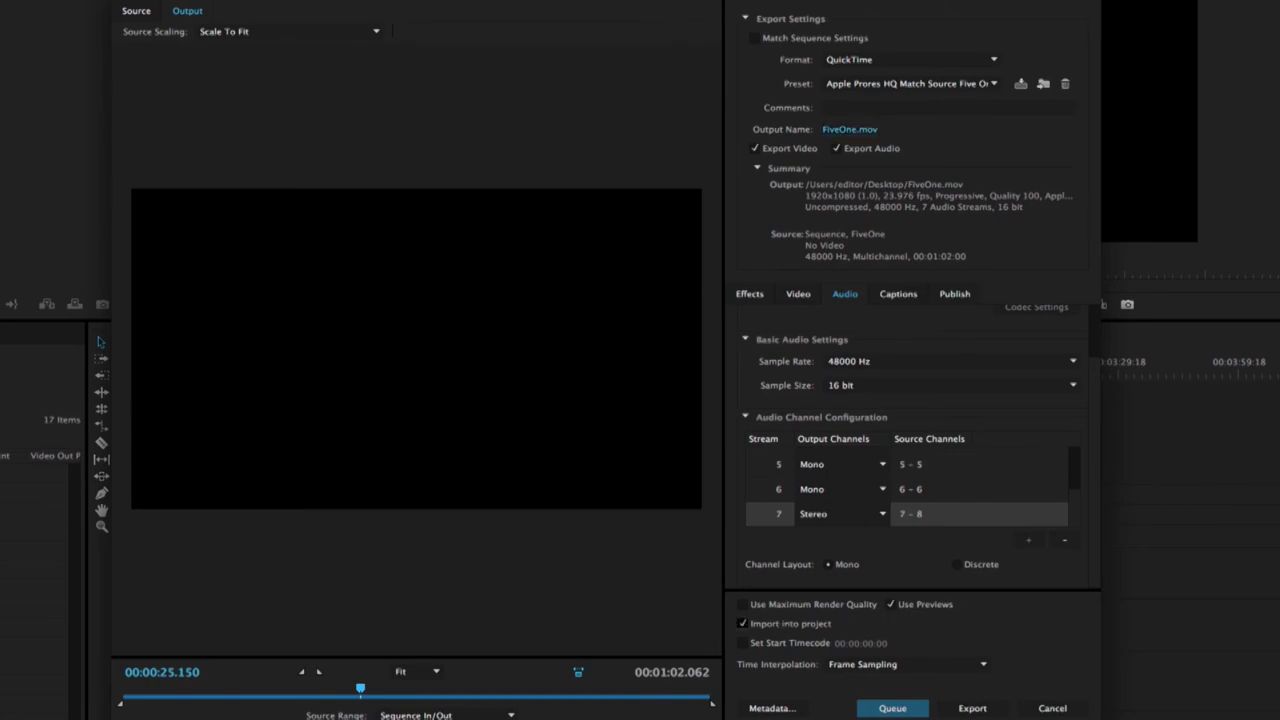
left_click(970, 708)
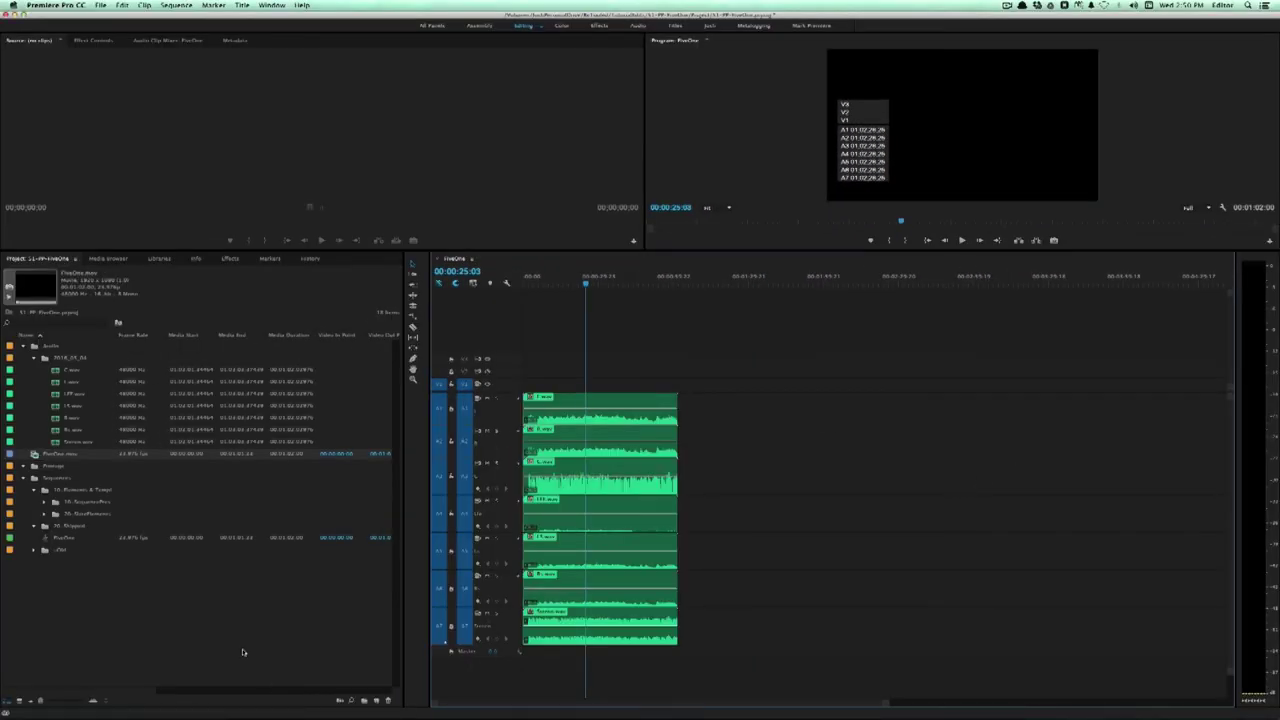
left_click(264, 674)
left_click_drag(35, 454, 706, 415)
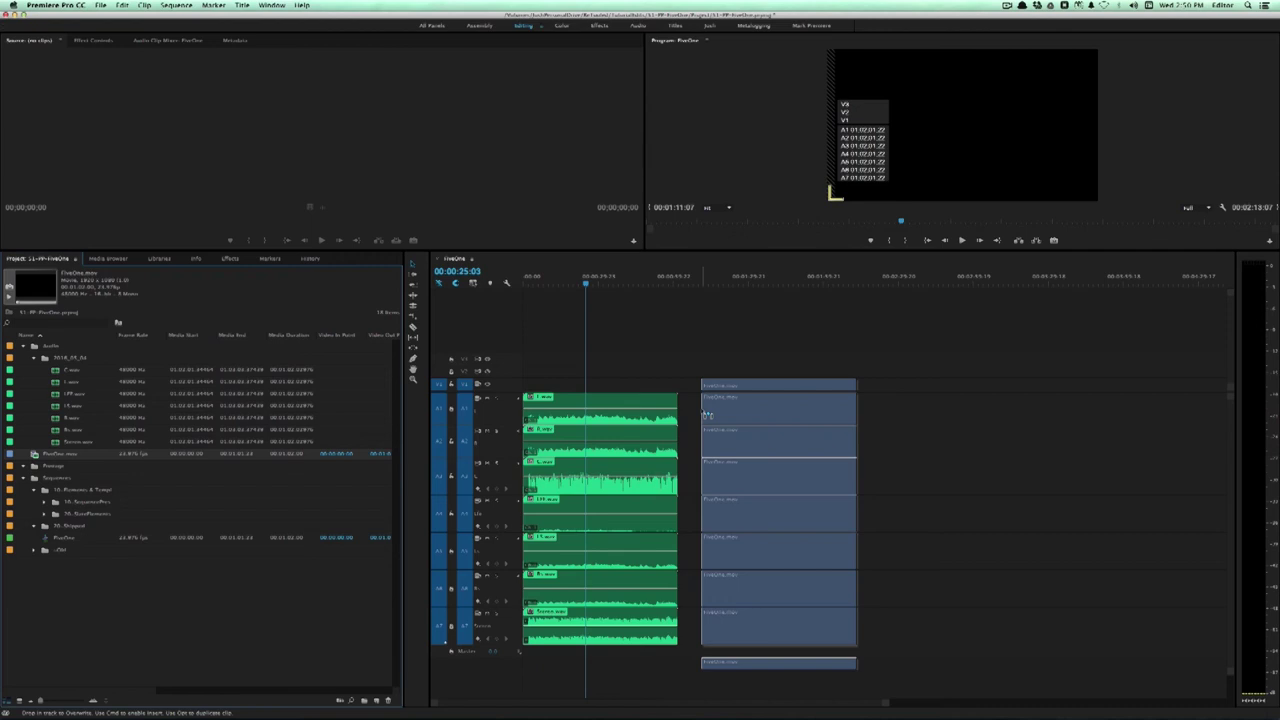
left_click_drag(706, 415, 702, 415)
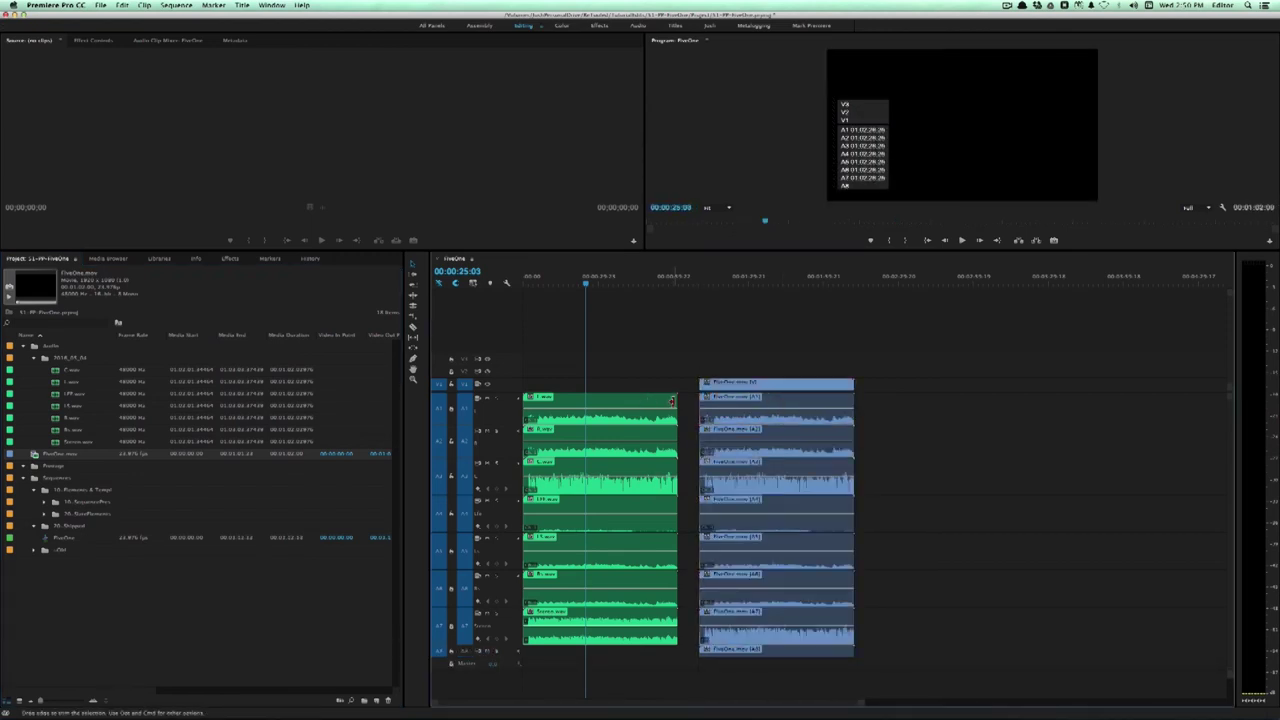
left_click_drag(672, 402, 176, 626)
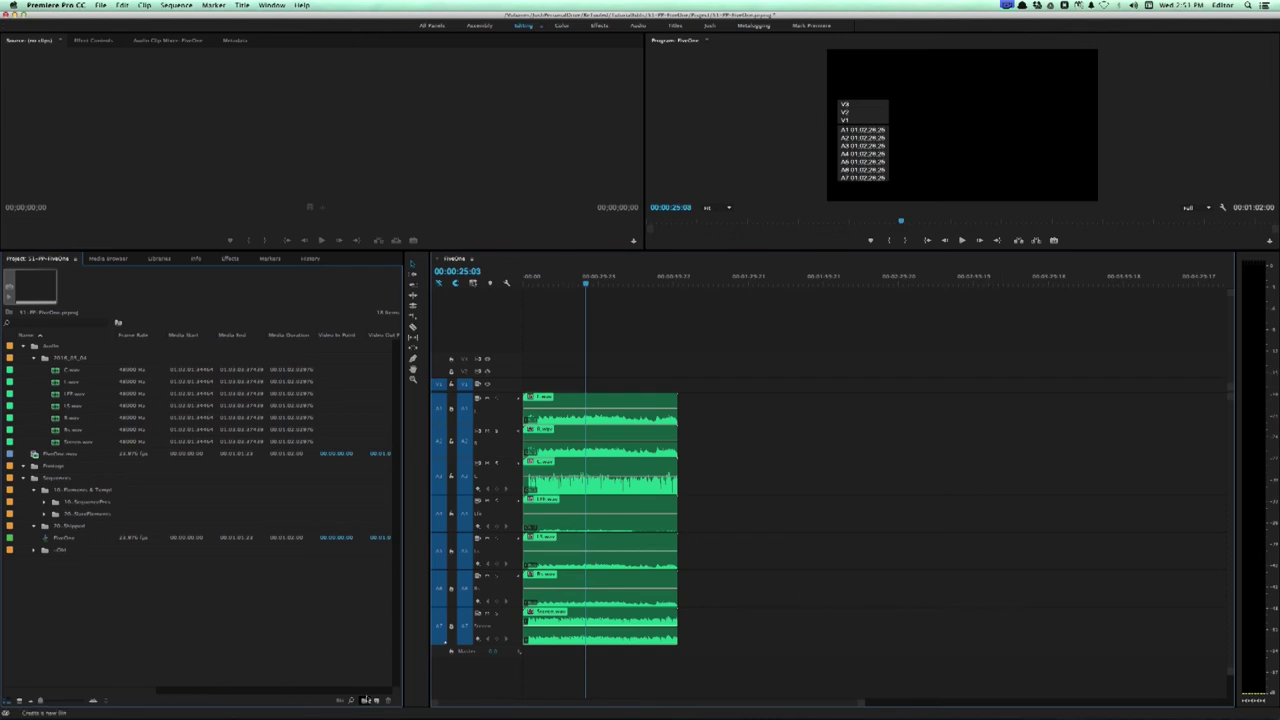
- Start a New Sequence from the Custom 1080p 23.976 Apple Prores HQ - FiveOne preset and view its Tracks
left_click(376, 700)
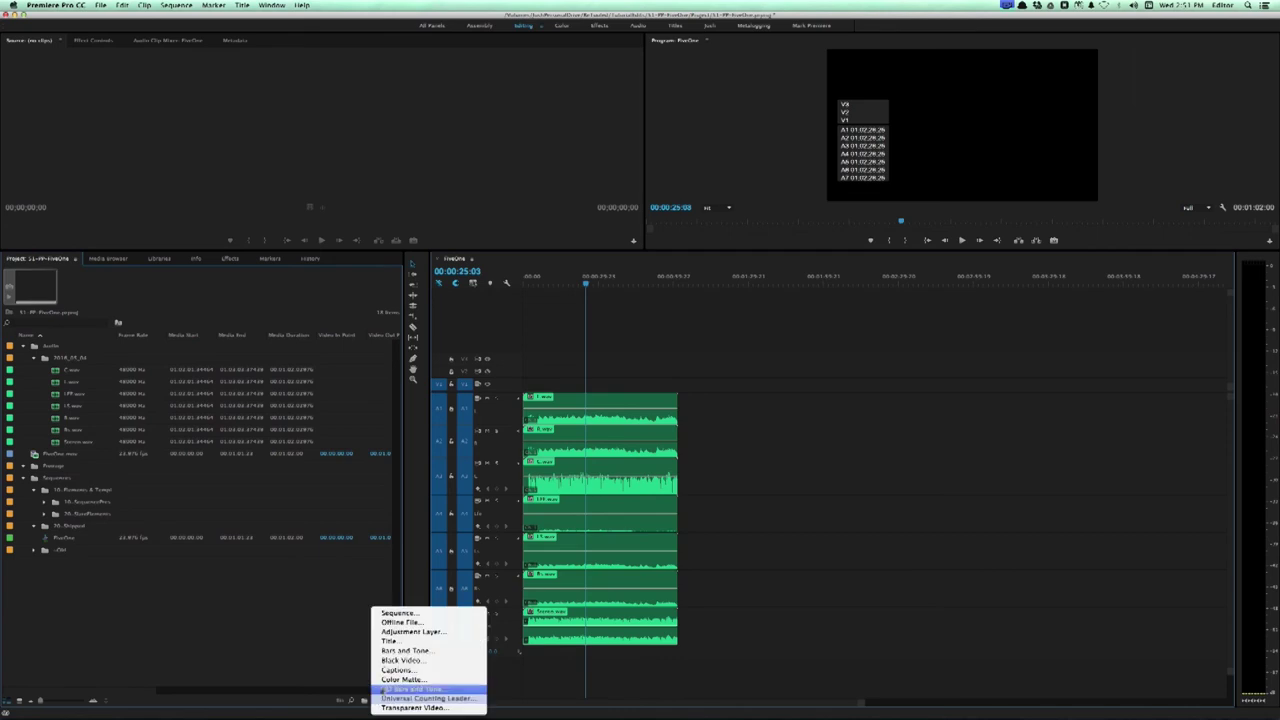
left_click(391, 613)
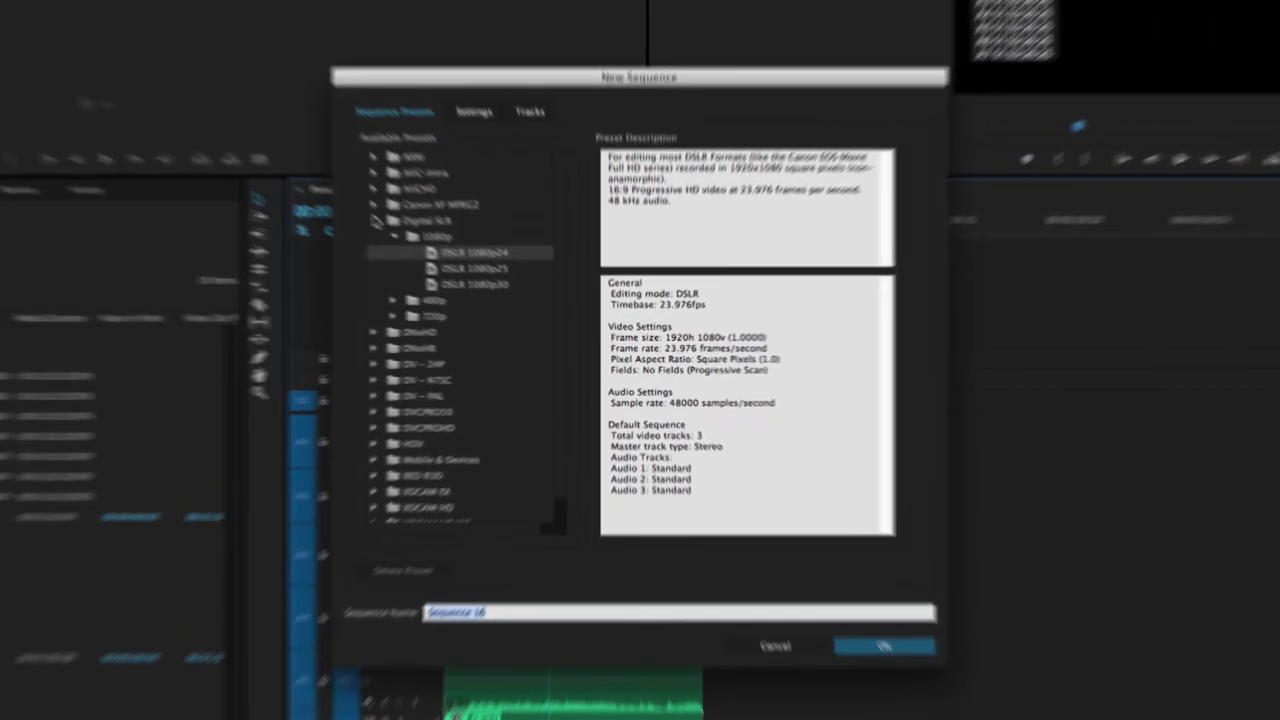
left_click(482, 277)
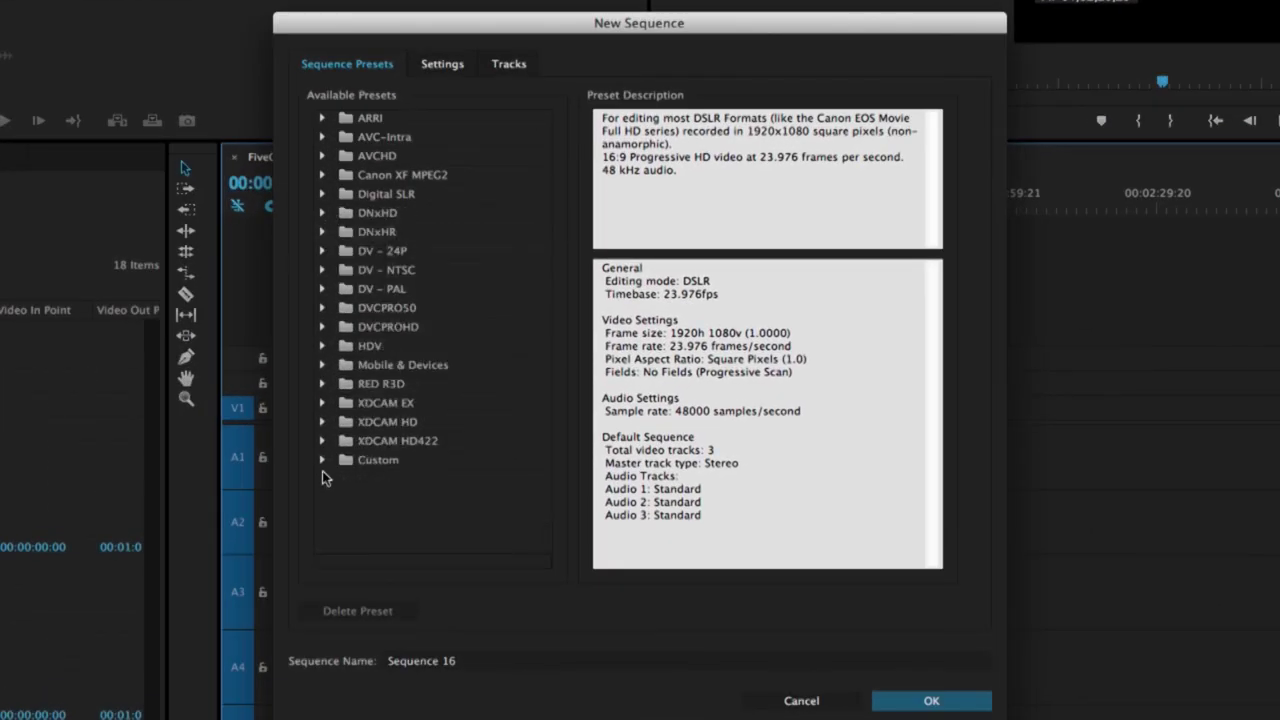
left_click(322, 460)
scroll(531, 497, "down", 3)
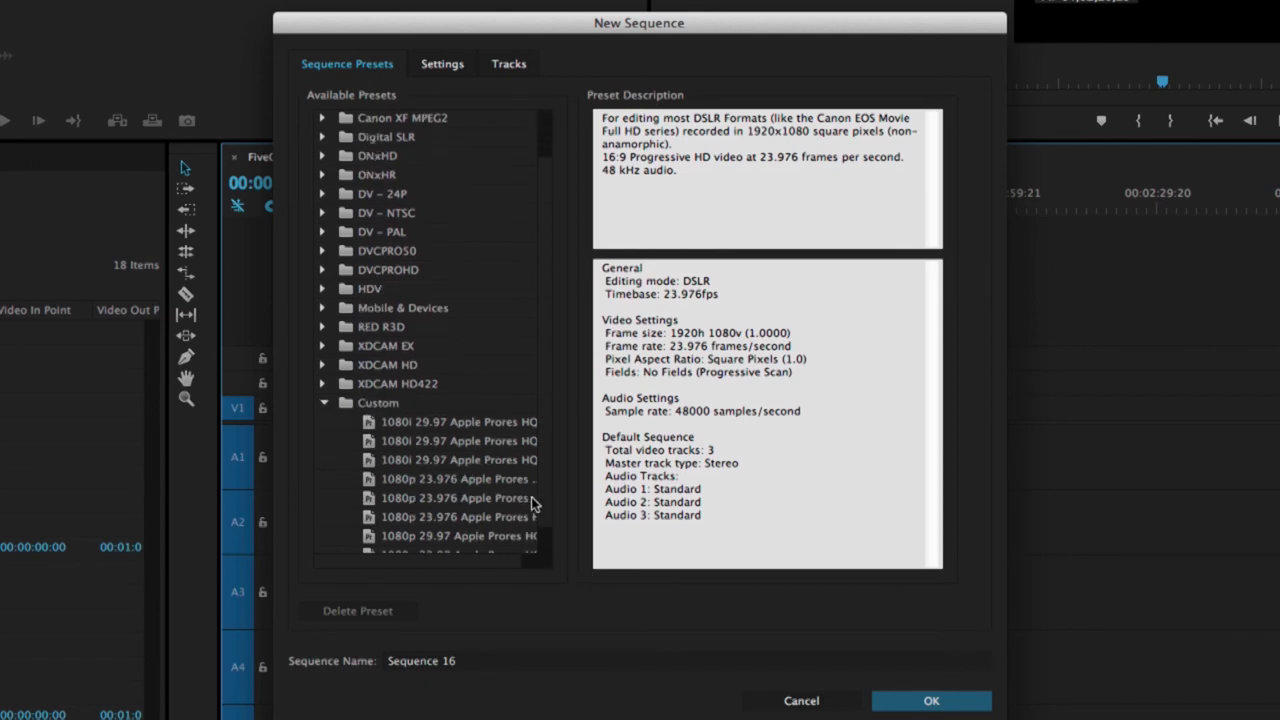
left_click(488, 520)
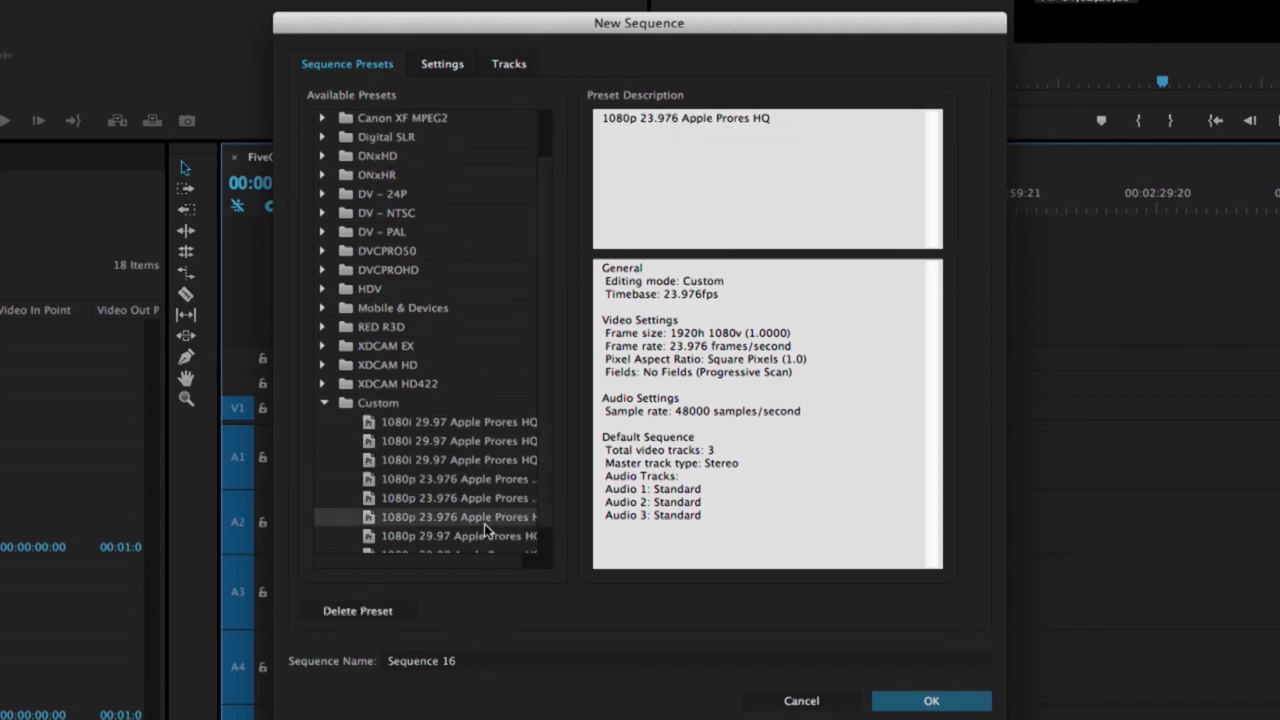
left_click(476, 502)
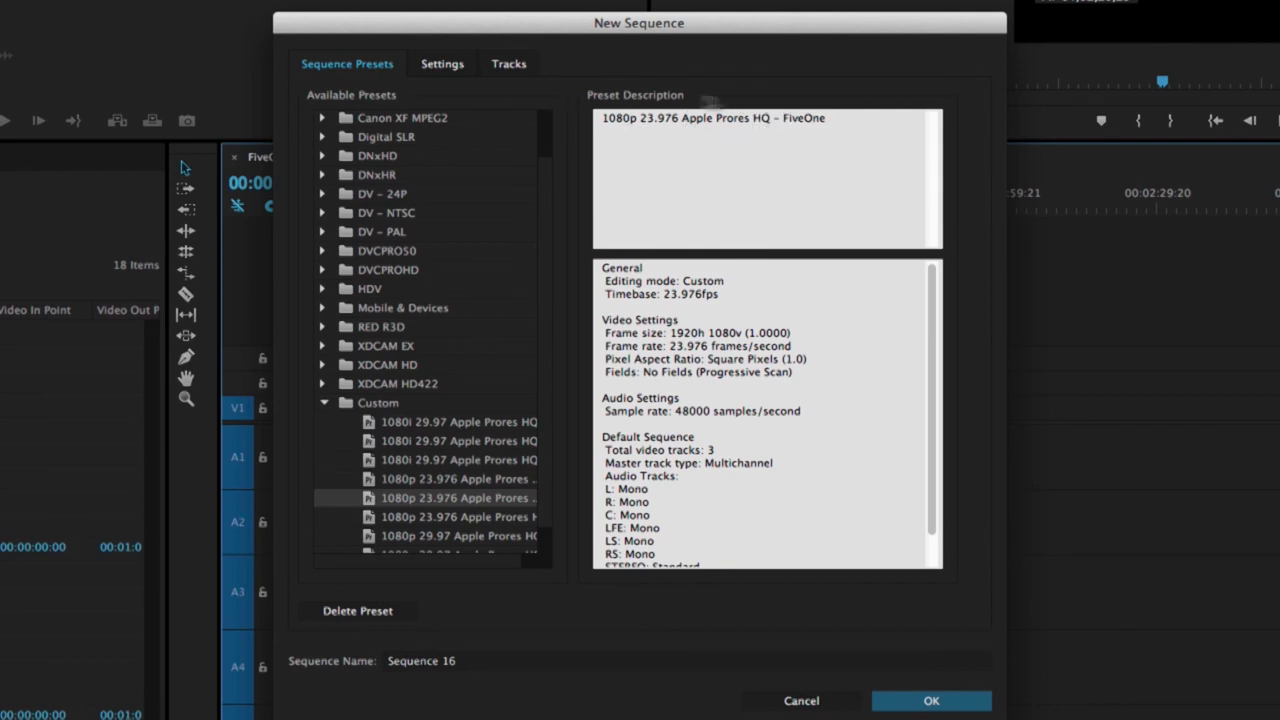
left_click(443, 66)
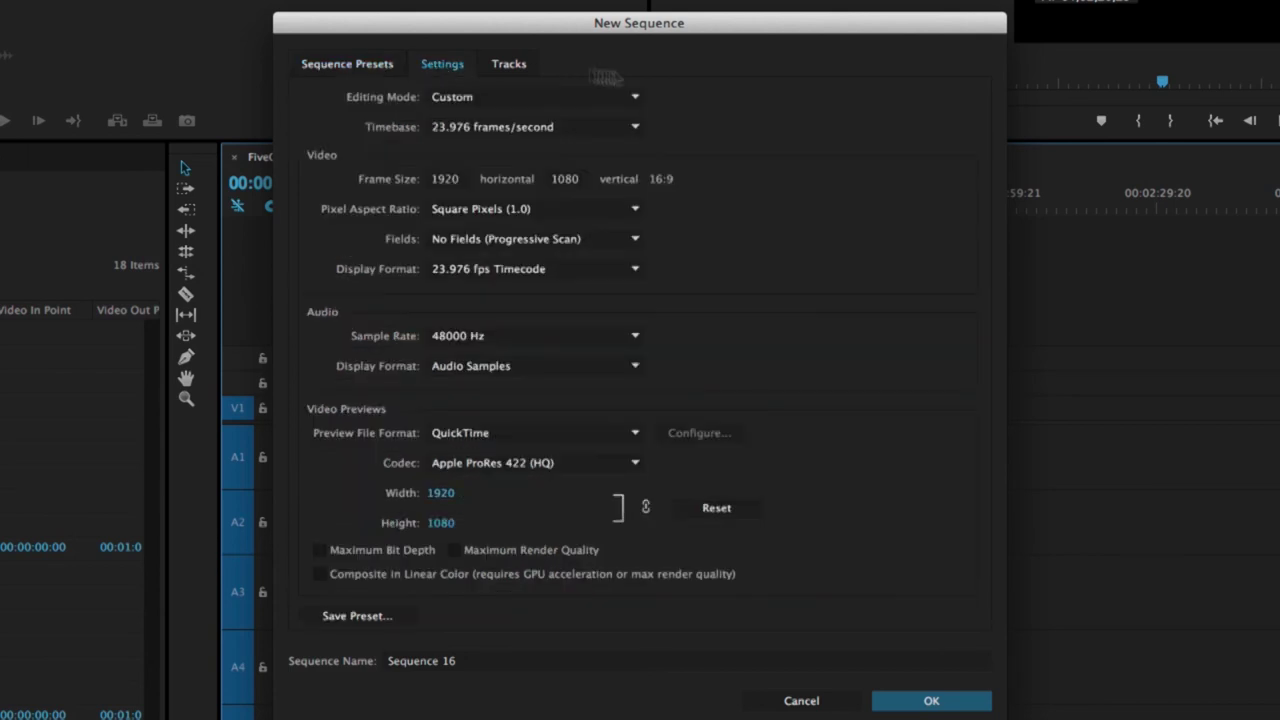
left_click(516, 70)
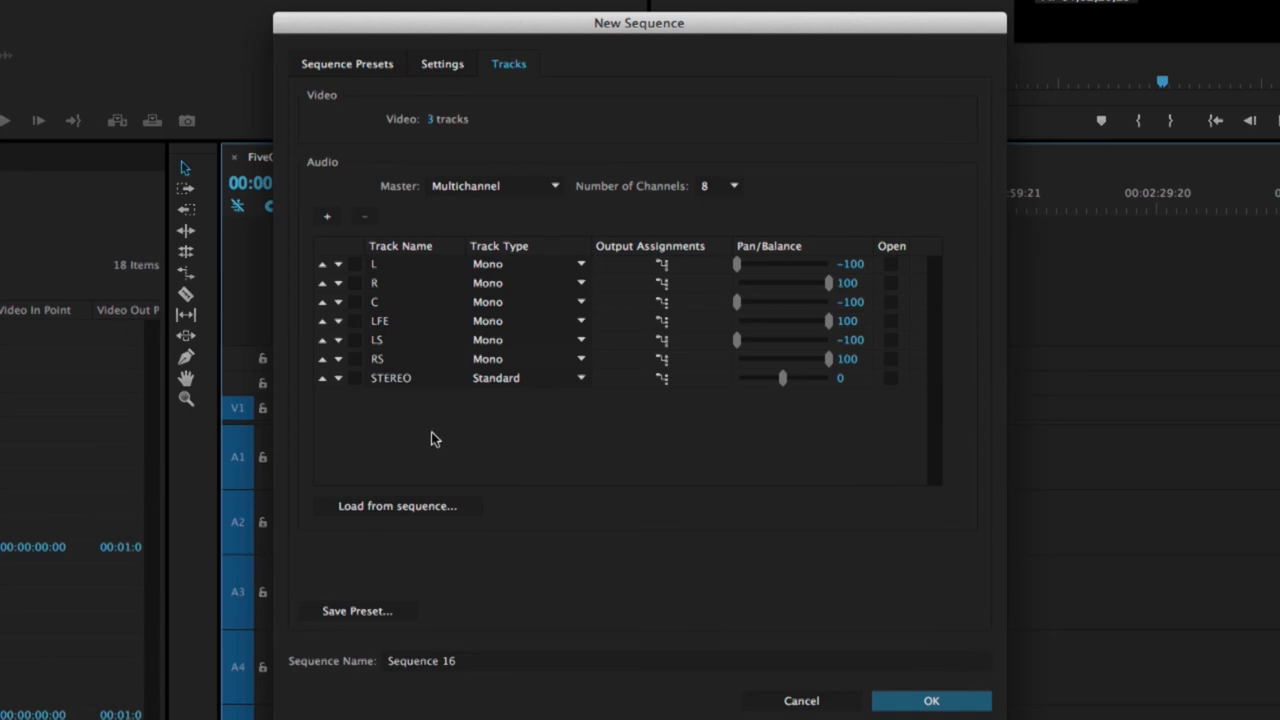
- Replace the STEREO track with a new Audio 7 track named Stereo L
left_click(355, 379)
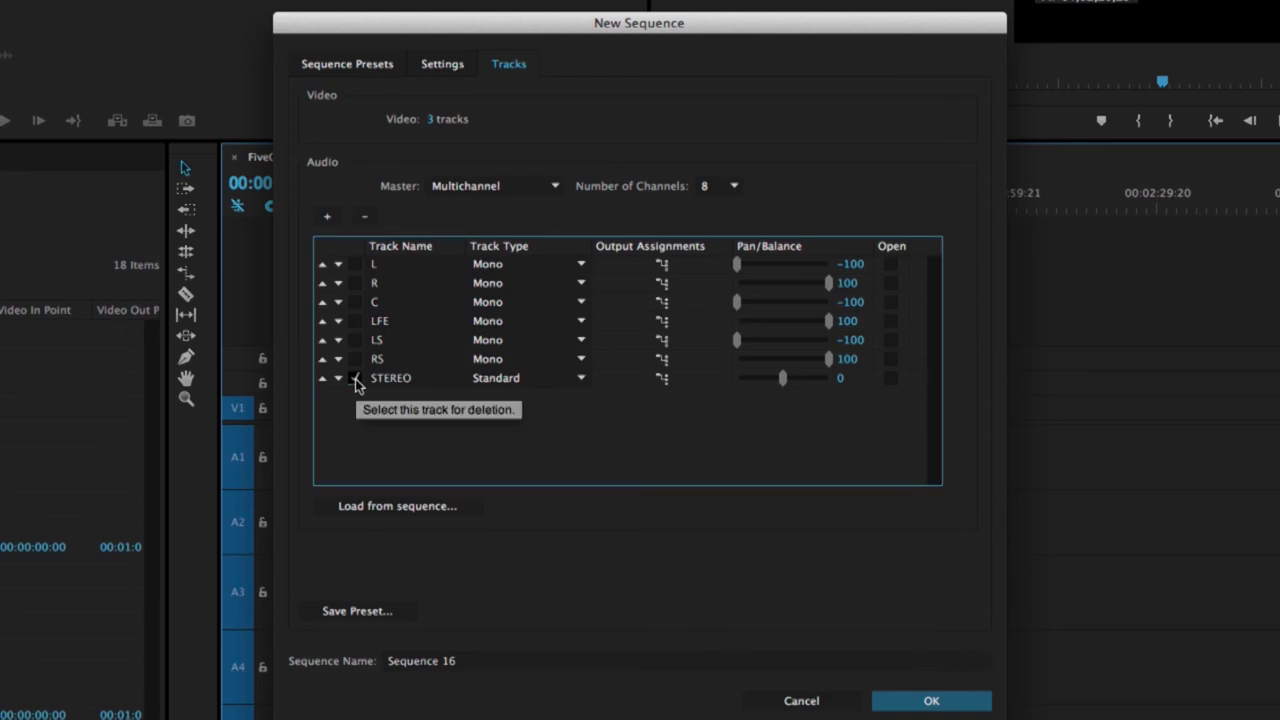
left_click(368, 220)
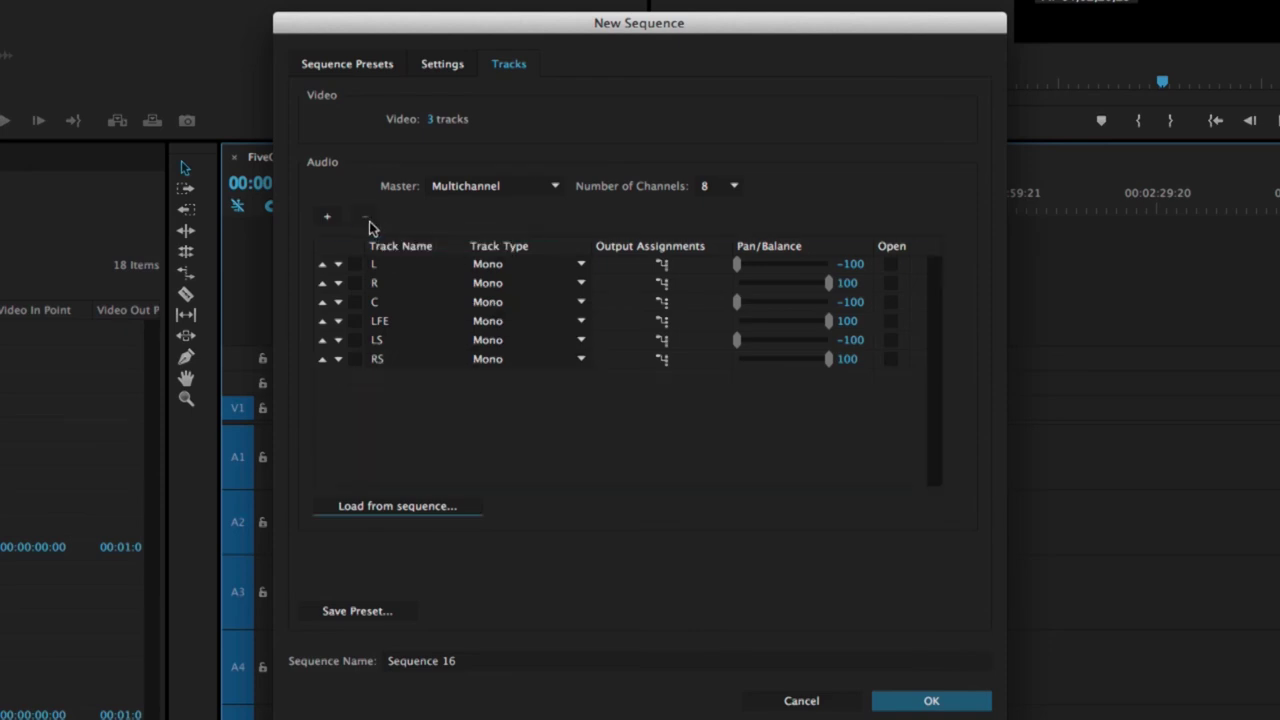
left_click(327, 216)
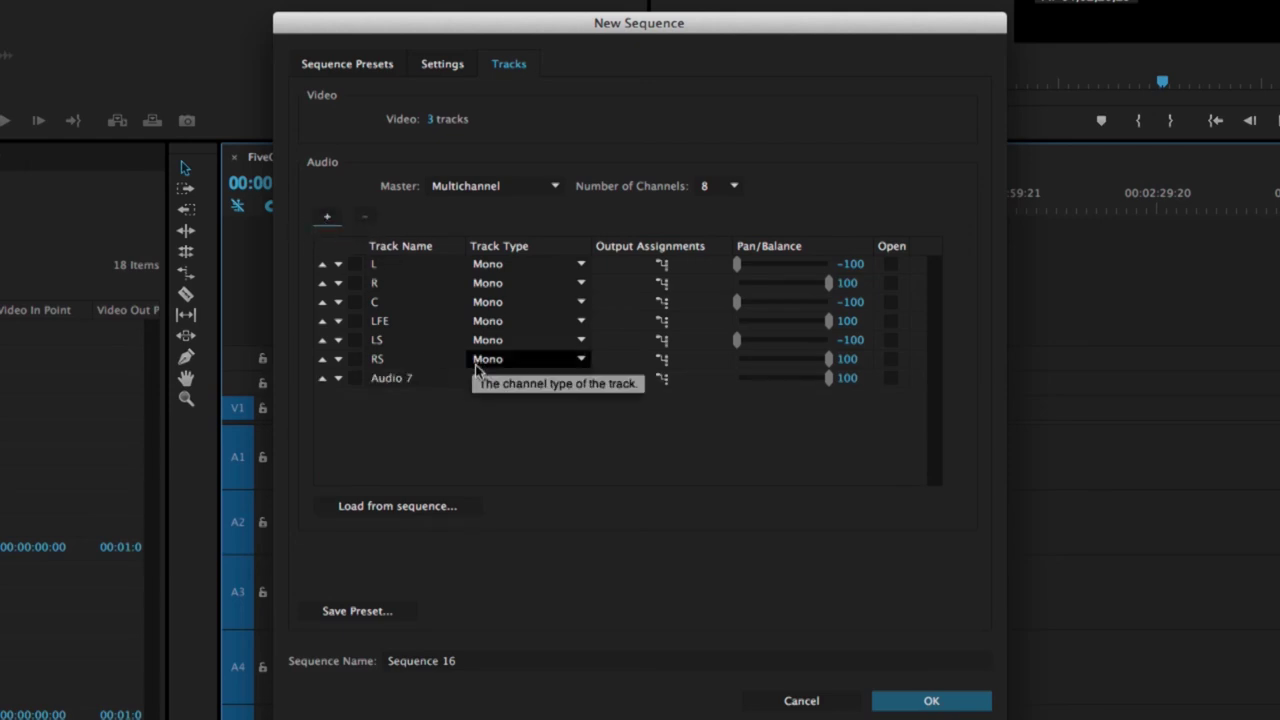
left_click(436, 384)
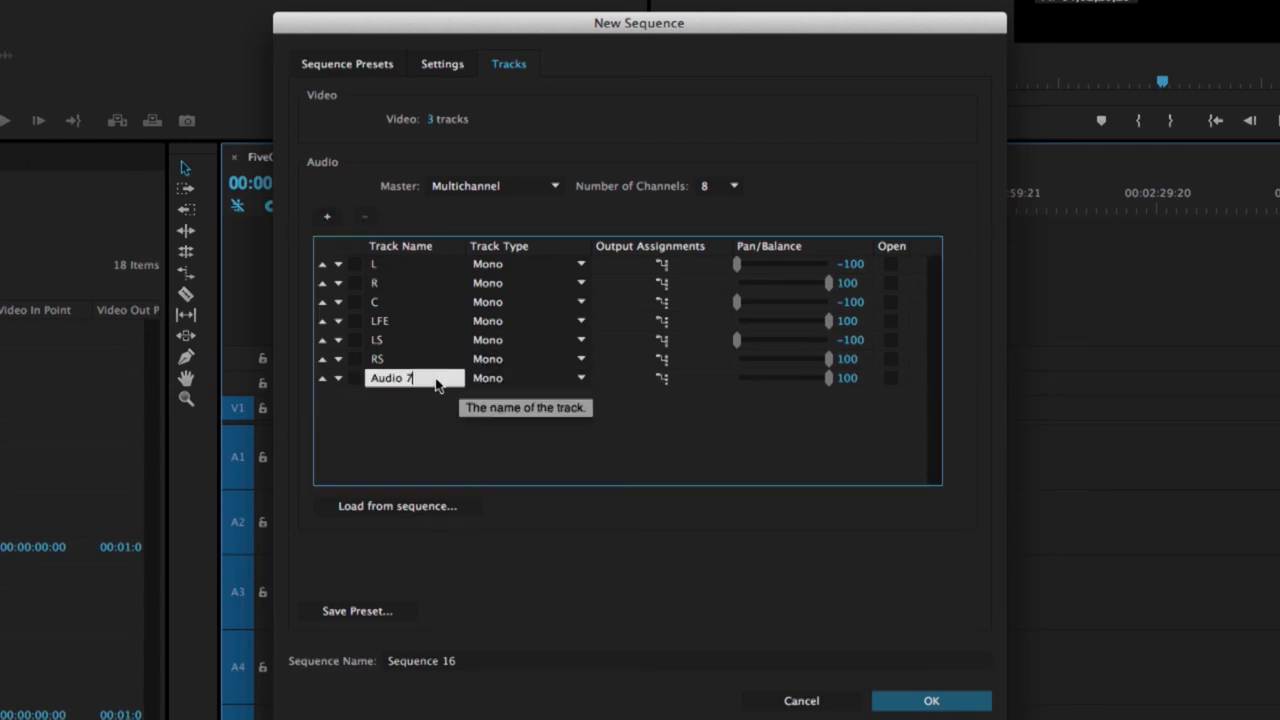
key("BackSpace")
key("BackSpace")
key("BackSpace")
type("Stereo L")
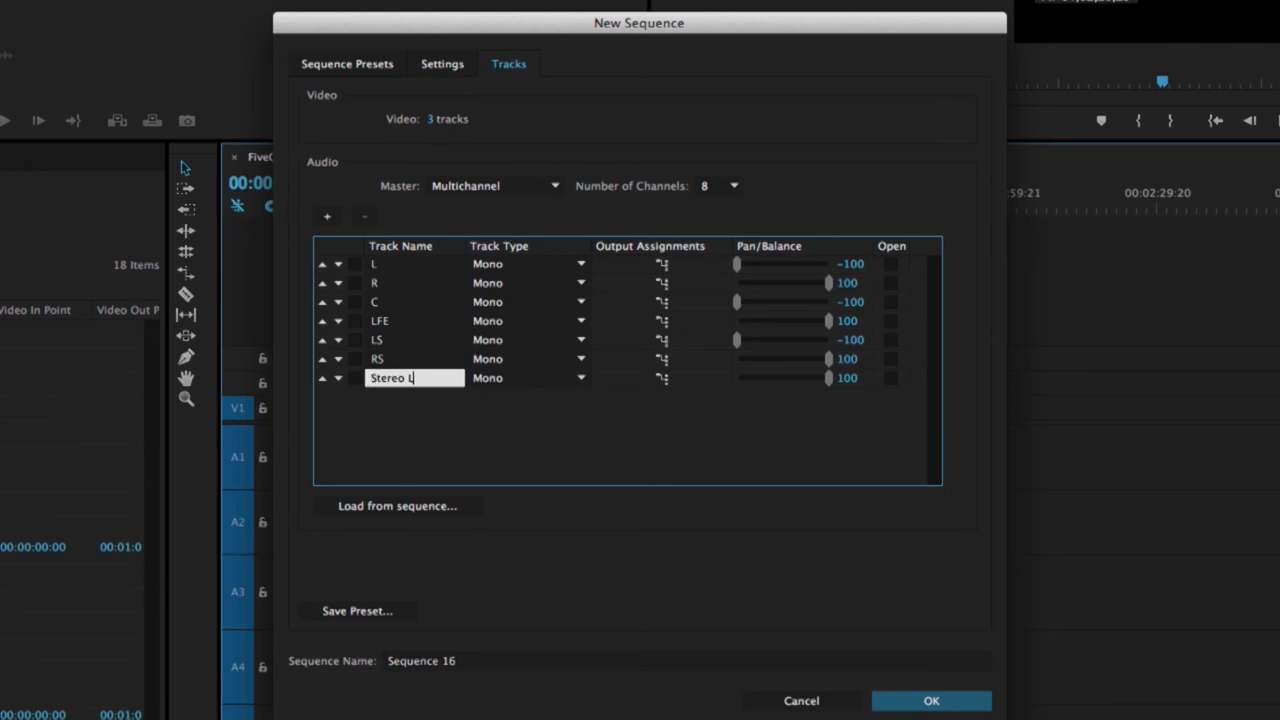
key("Return")
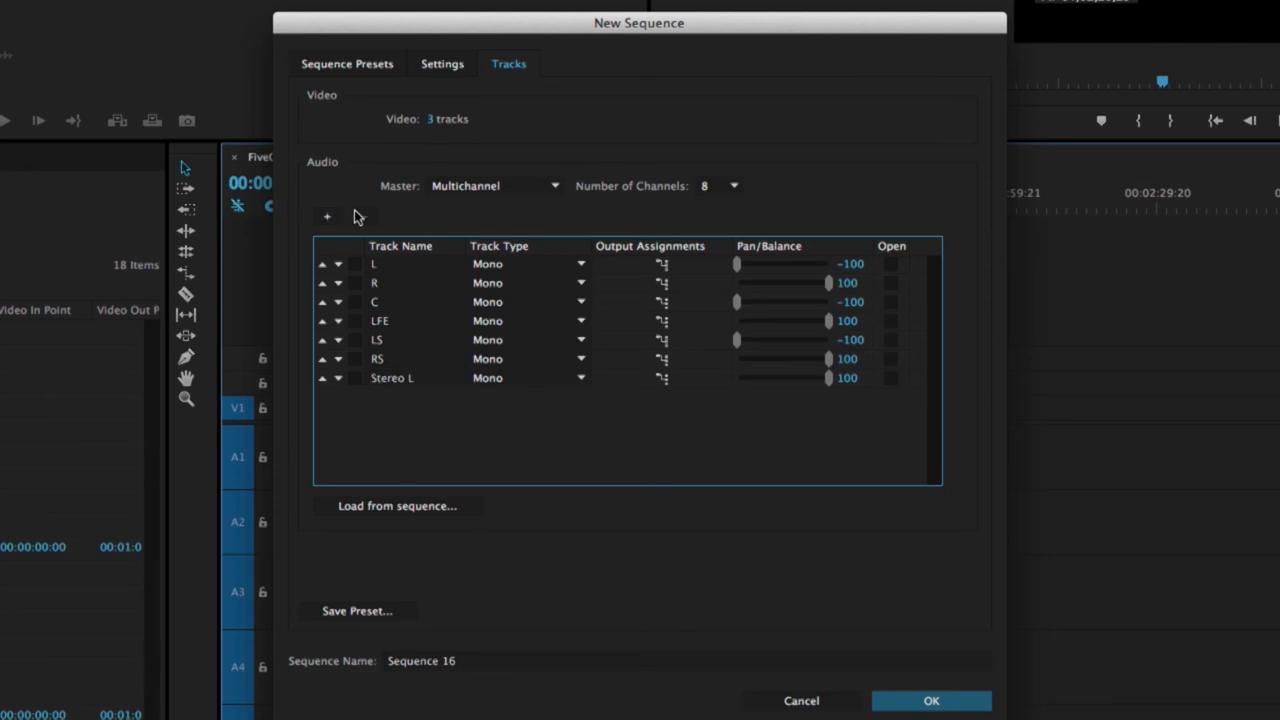
- Add an eighth audio track and rename it Stereo R
left_click(326, 216)
left_click(401, 397)
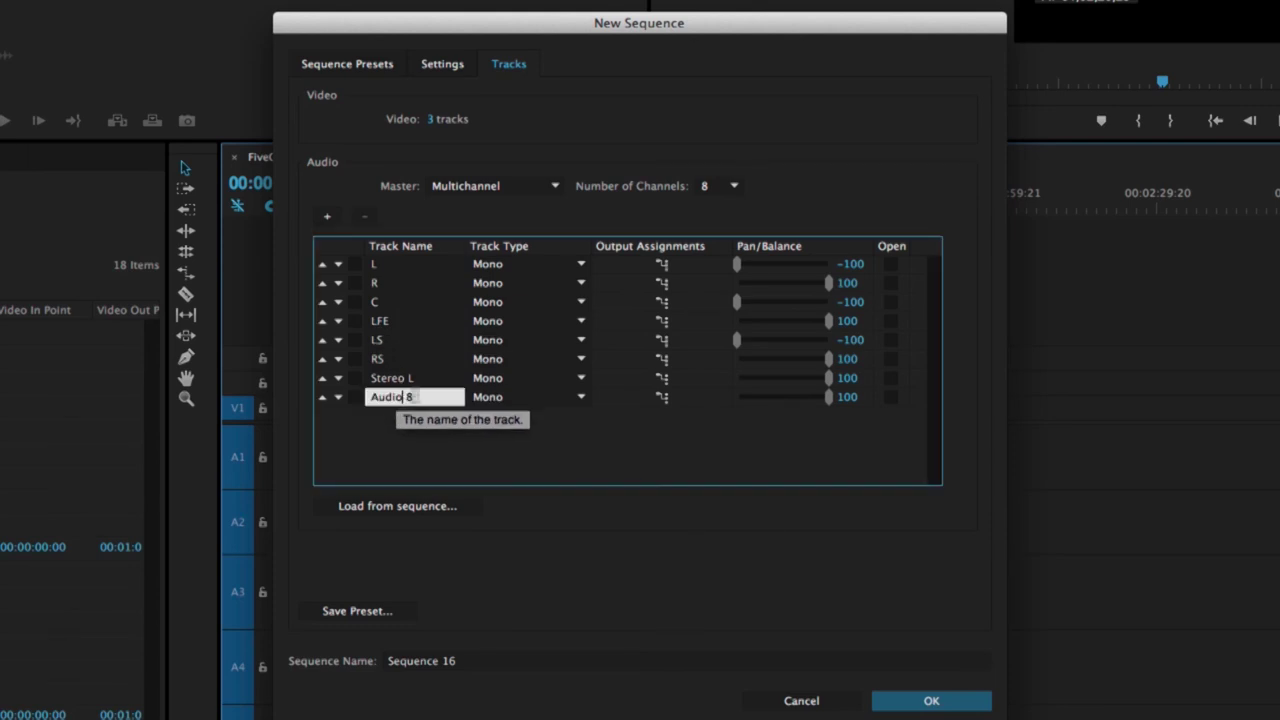
key("super+a")
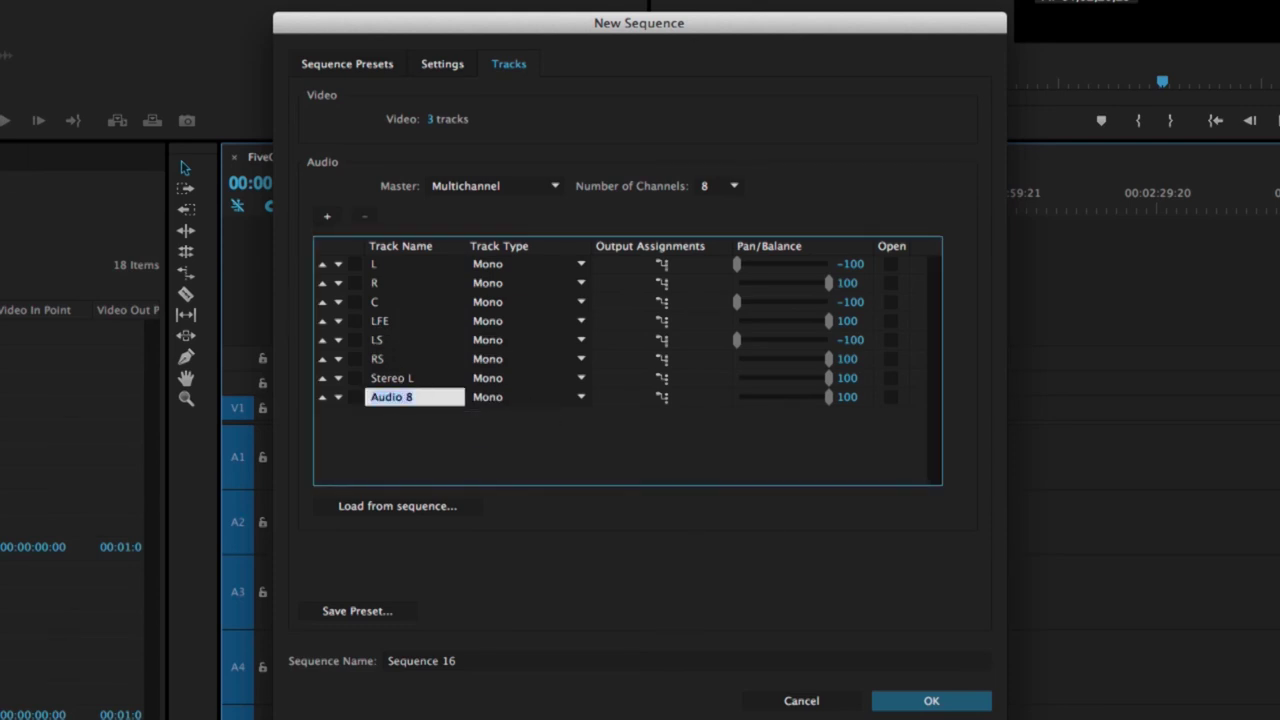
type("Stereo R")
left_click(571, 443)
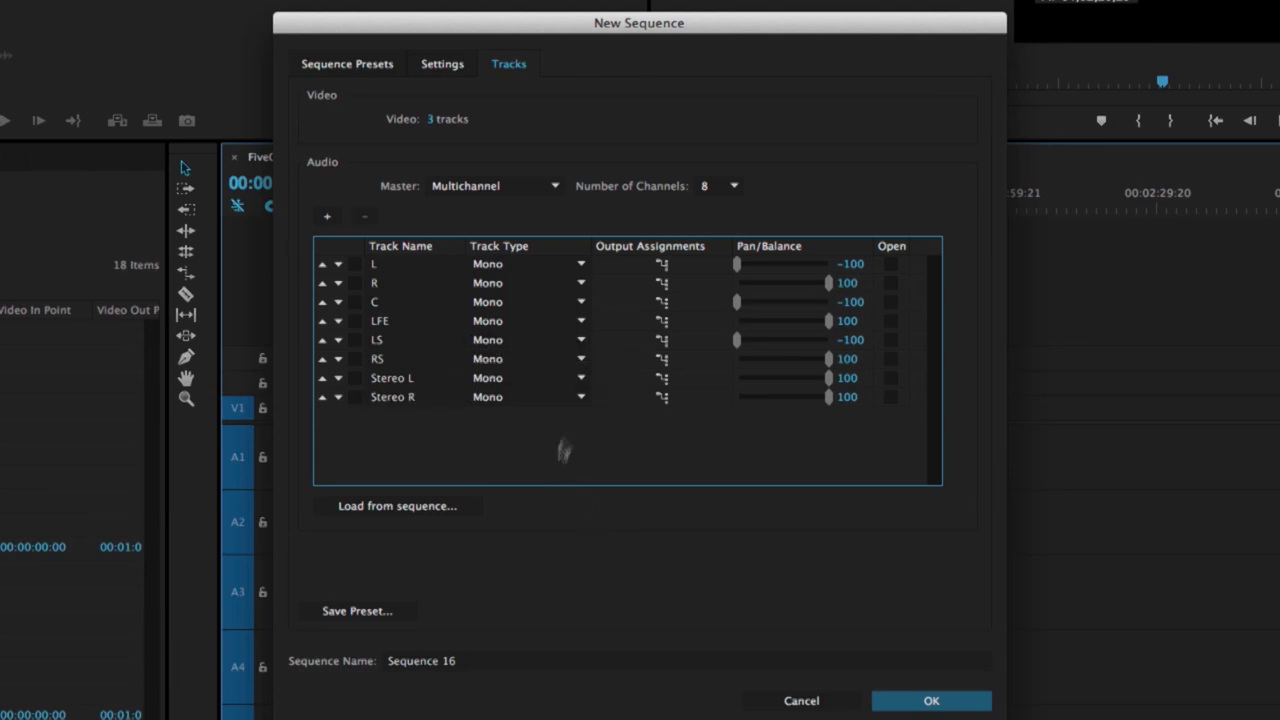
- Route Stereo L and Stereo R to output channels 7–8 and pan Stereo L to -100
left_click(662, 380)
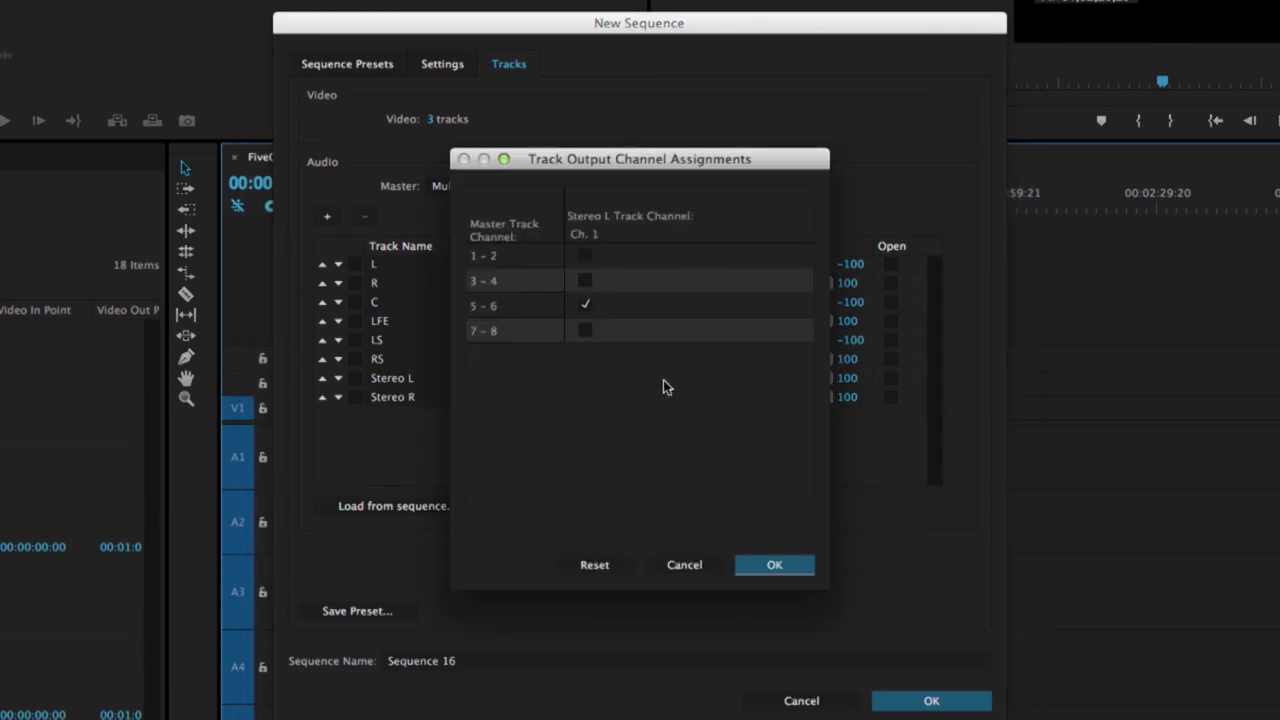
left_click(590, 330)
left_click(586, 329)
left_click(774, 565)
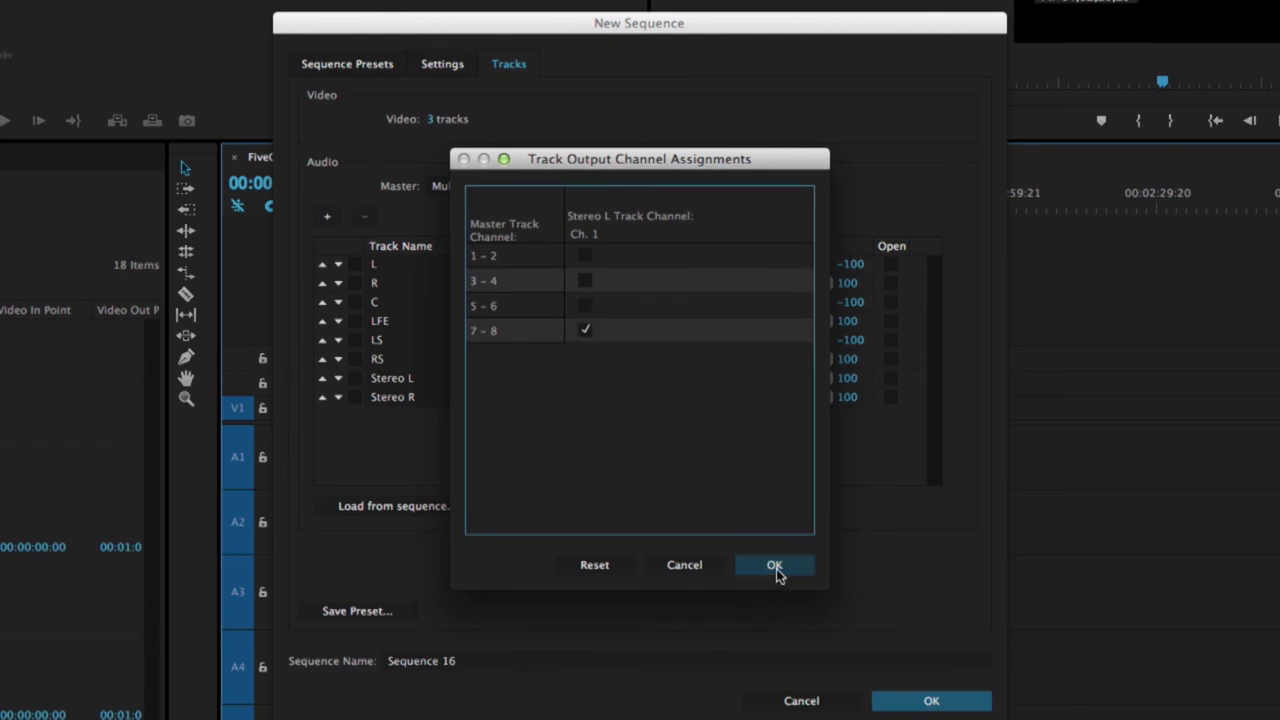
left_click(662, 397)
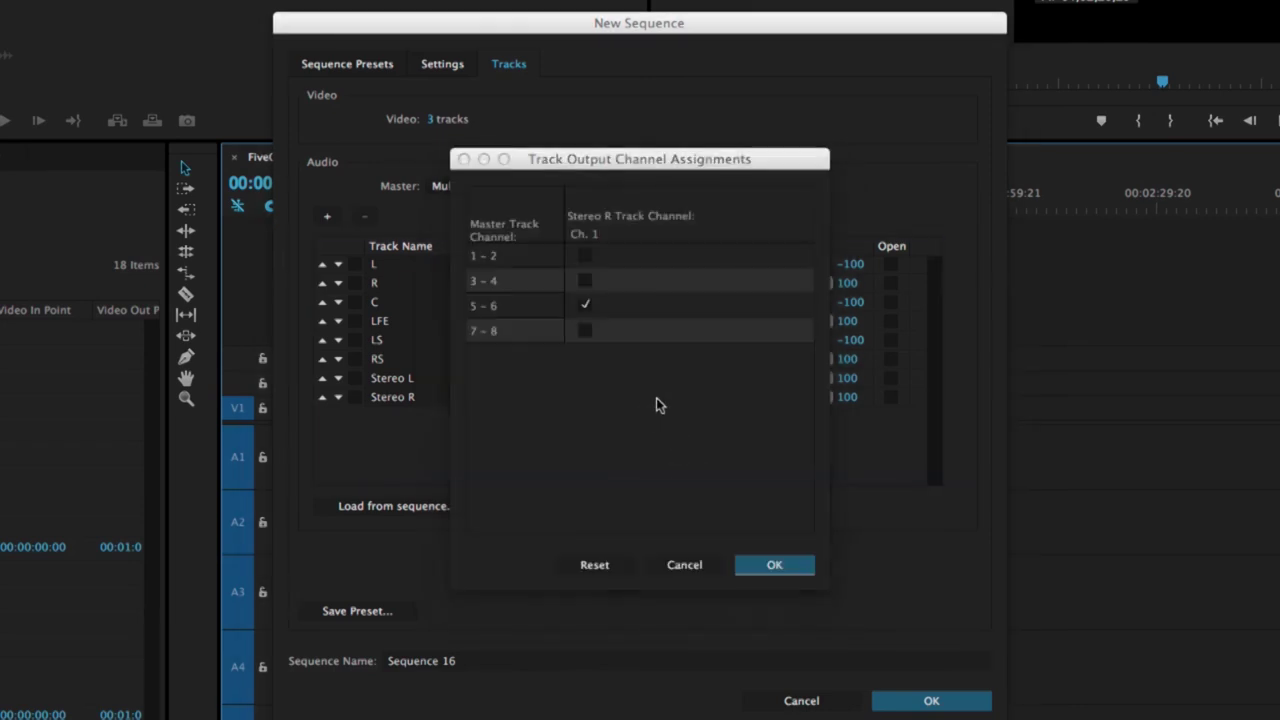
left_click(586, 330)
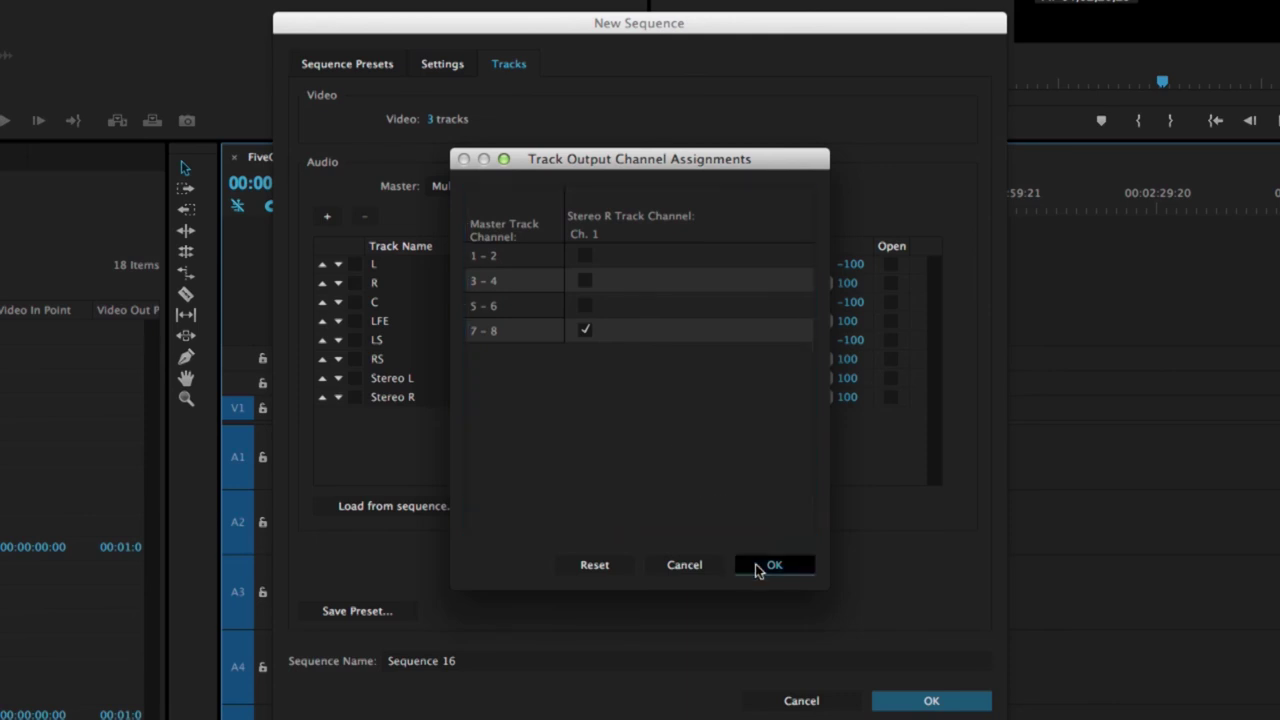
left_click(757, 566)
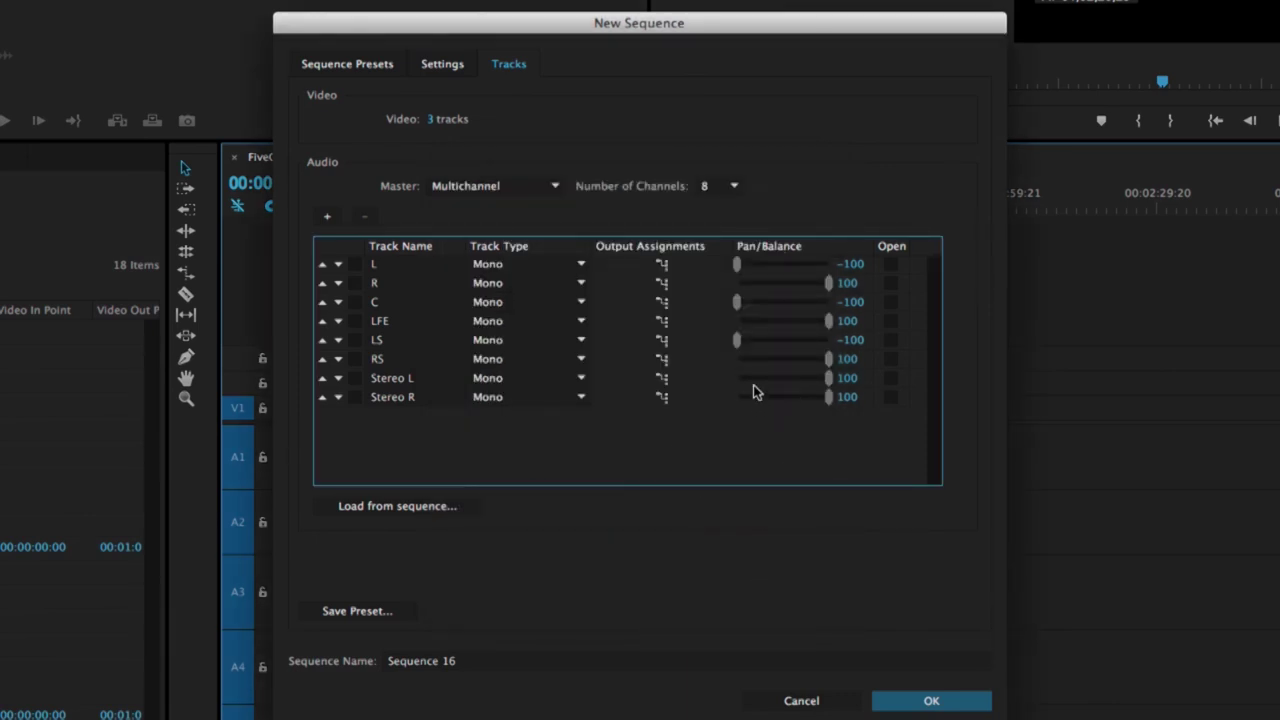
left_click_drag(754, 386, 697, 384)
- Create Sequence 16 and lay the FiveOne clip onto V1 and audio tracks A1–A8
left_click(932, 700)
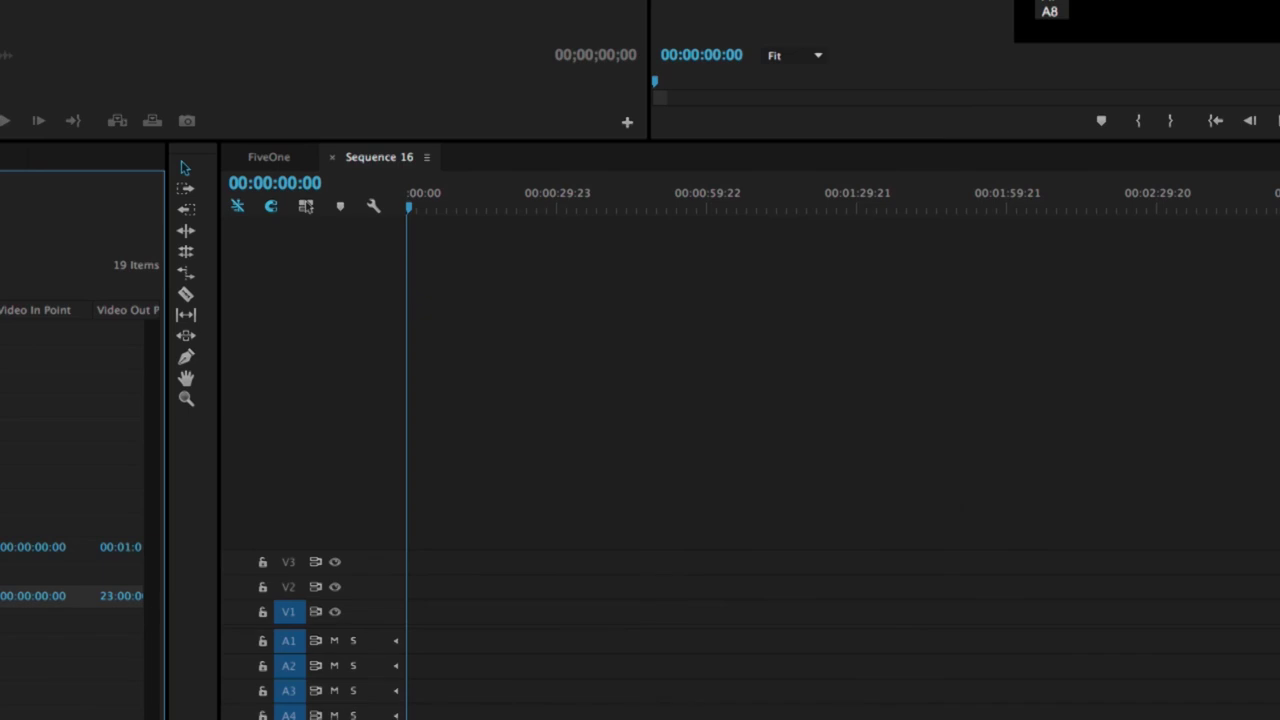
left_click(40, 456)
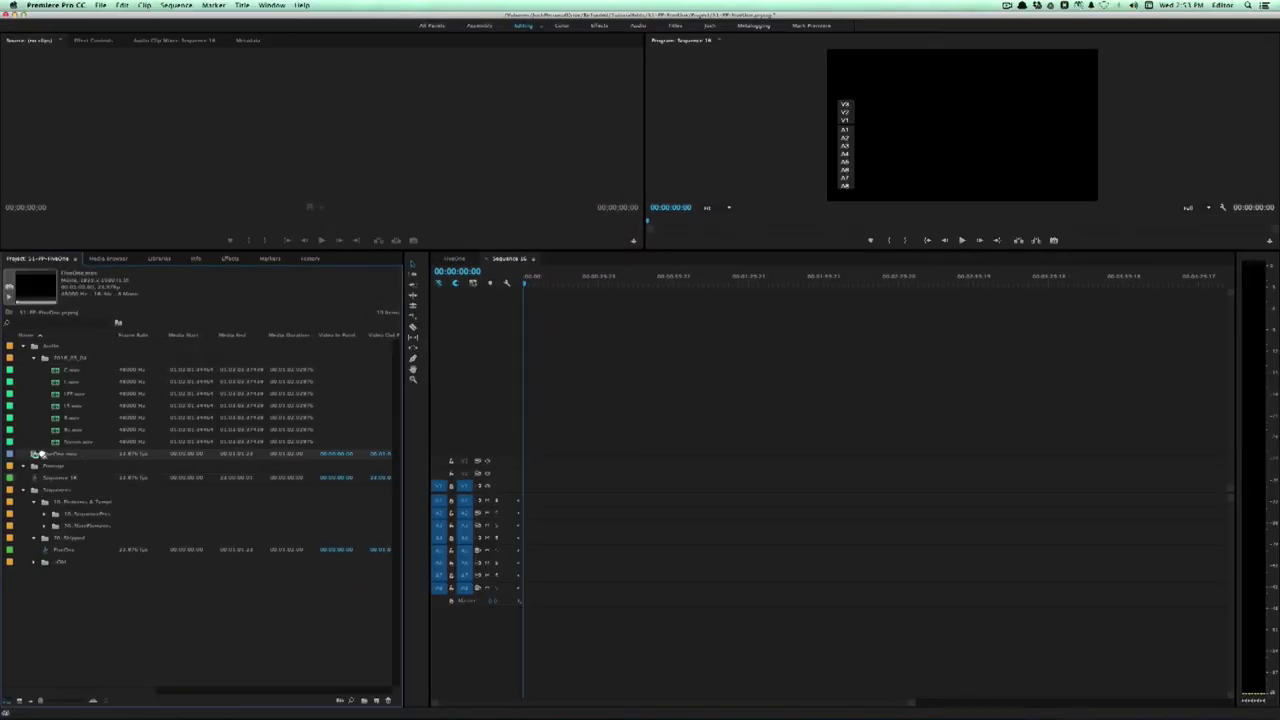
left_click_drag(40, 456, 521, 490)
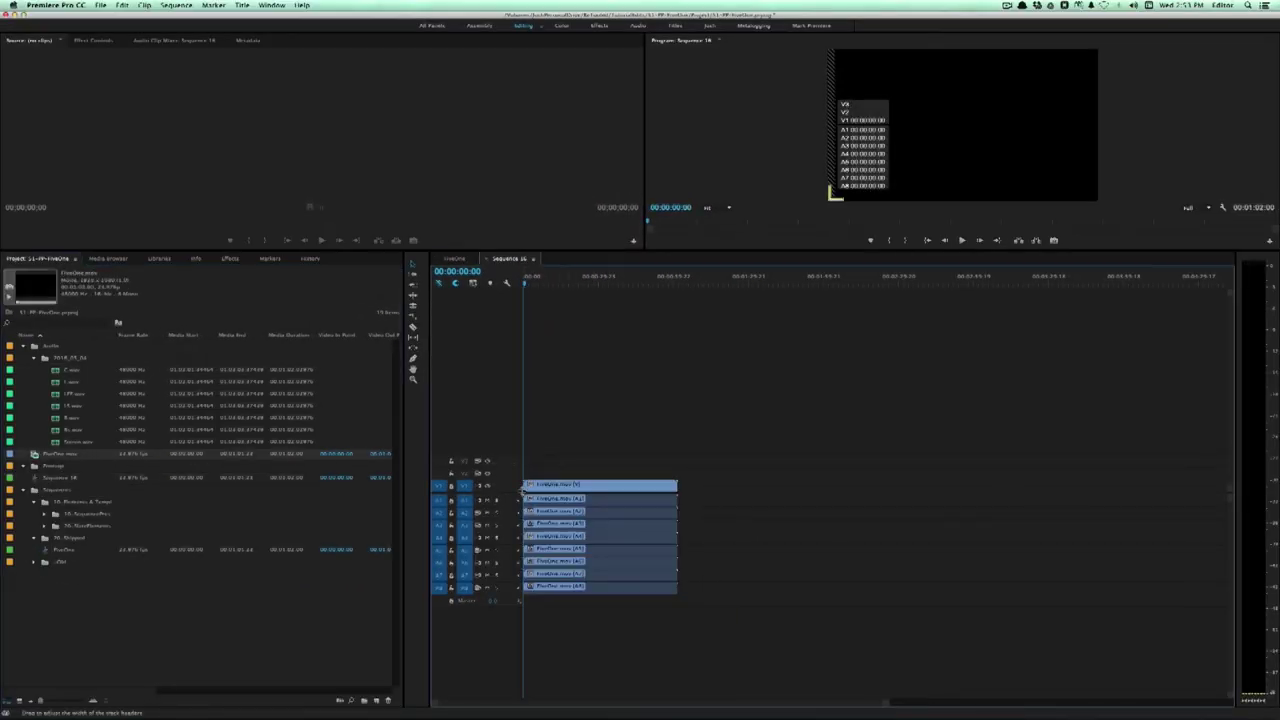
- Play from about 20 seconds in with widened audio meters to check each channel, then save
left_click(575, 284)
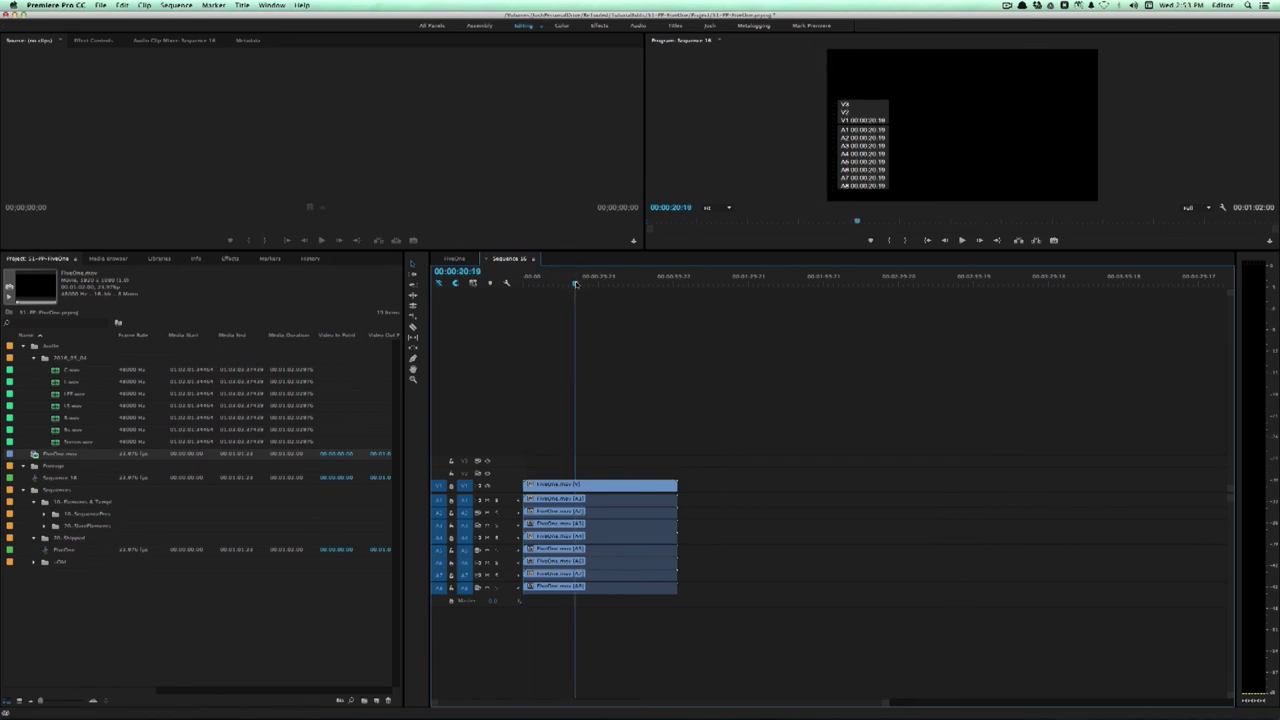
key("space")
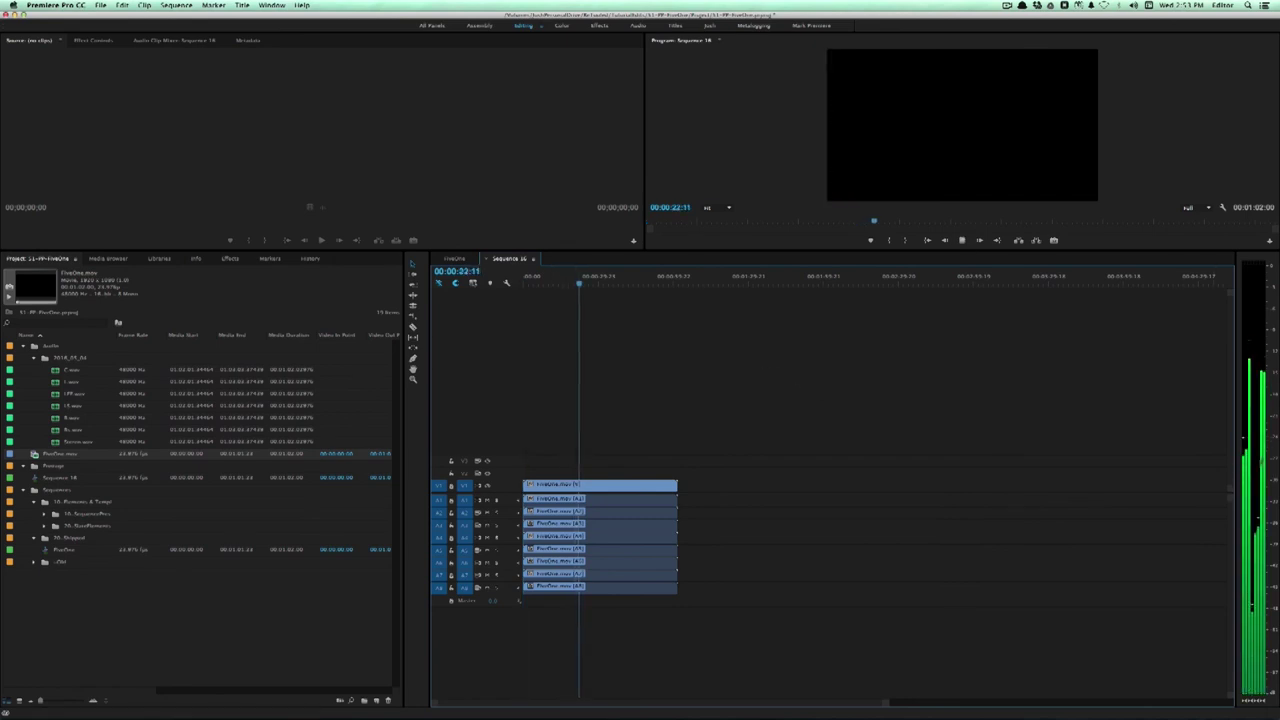
left_click_drag(1238, 455, 920, 460)
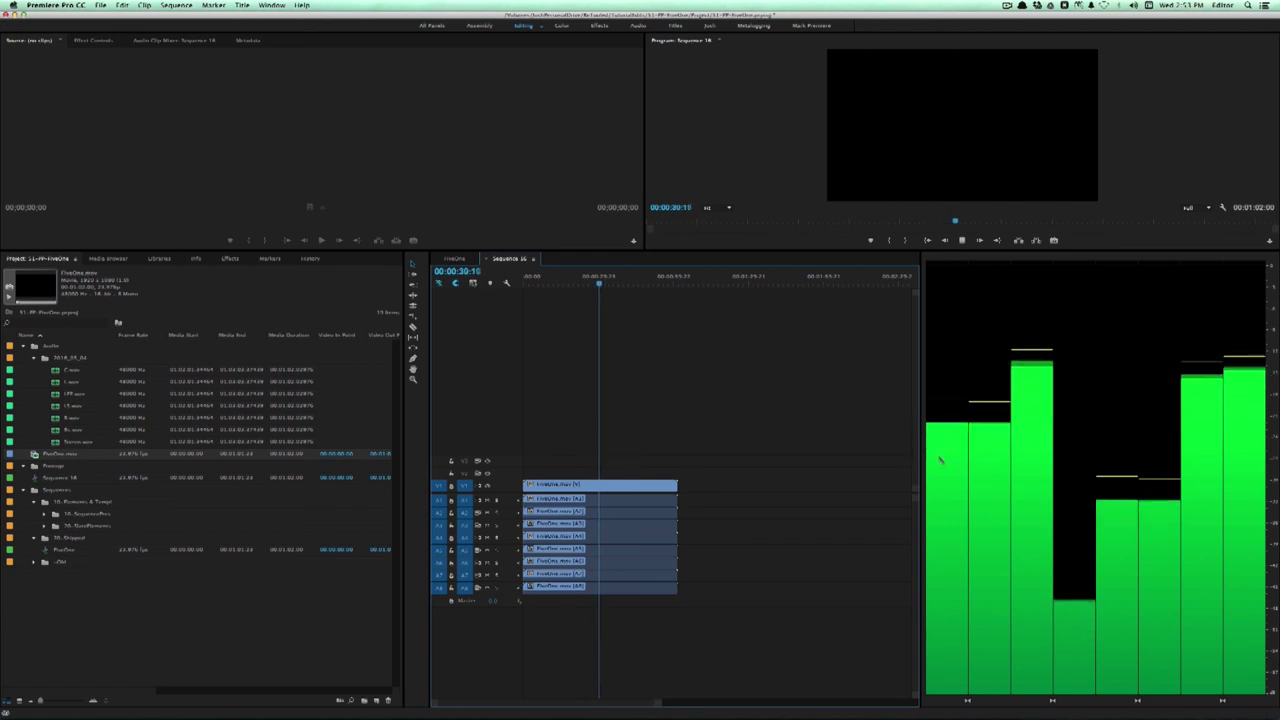
key("space")
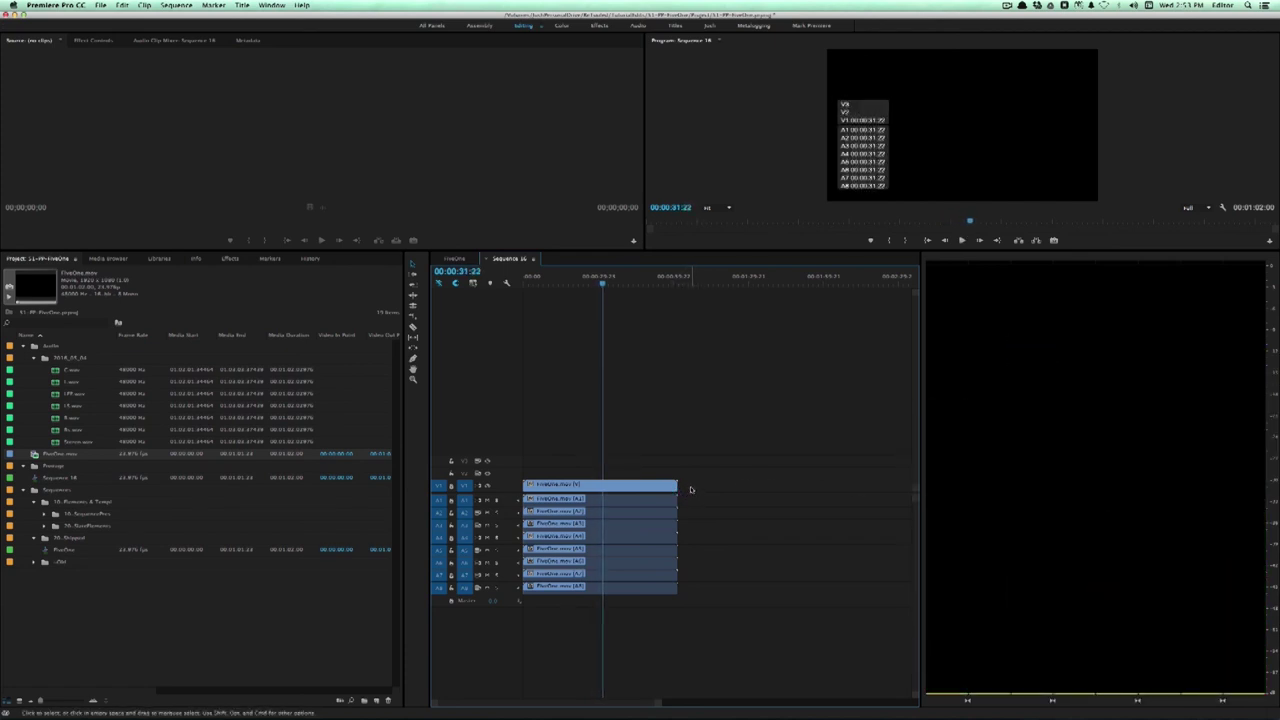
key("cmd+s")
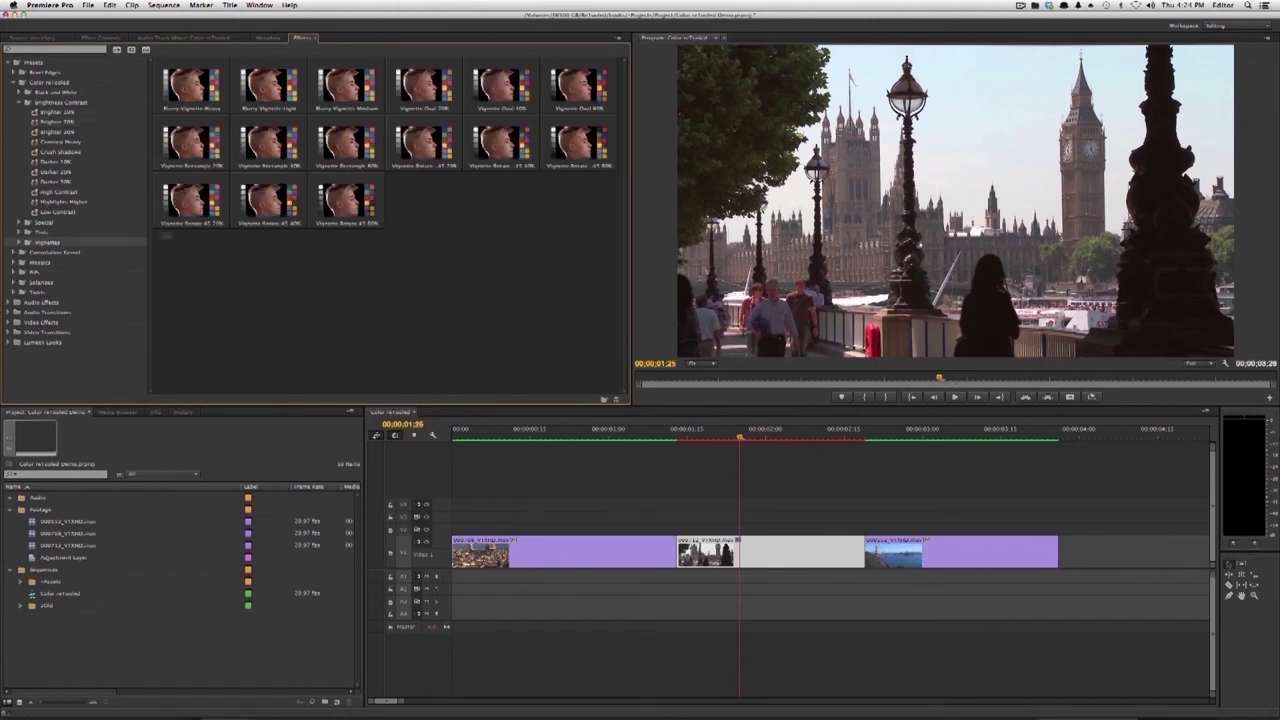
- Preview the Vignette Oval 80%, Cool Shadow Warm Highlight in Glow and Vintage3 presets on the footage
key("Right")
key("Down")
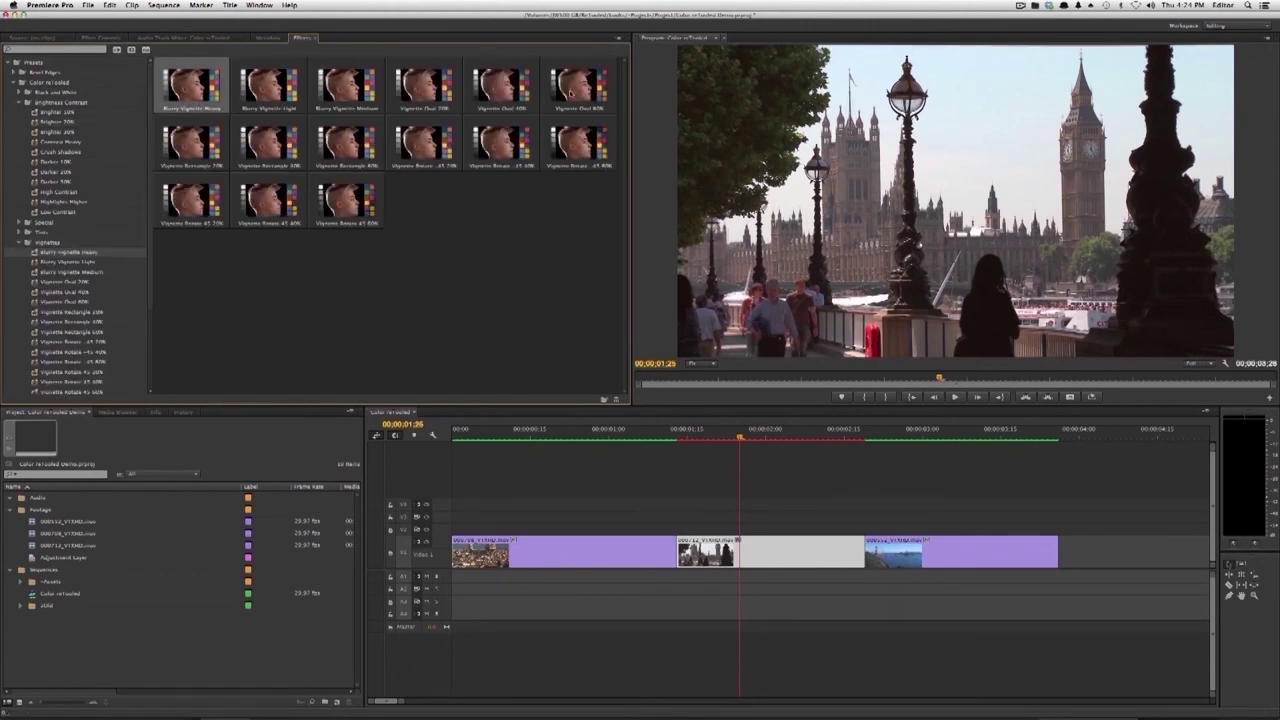
left_click(569, 90)
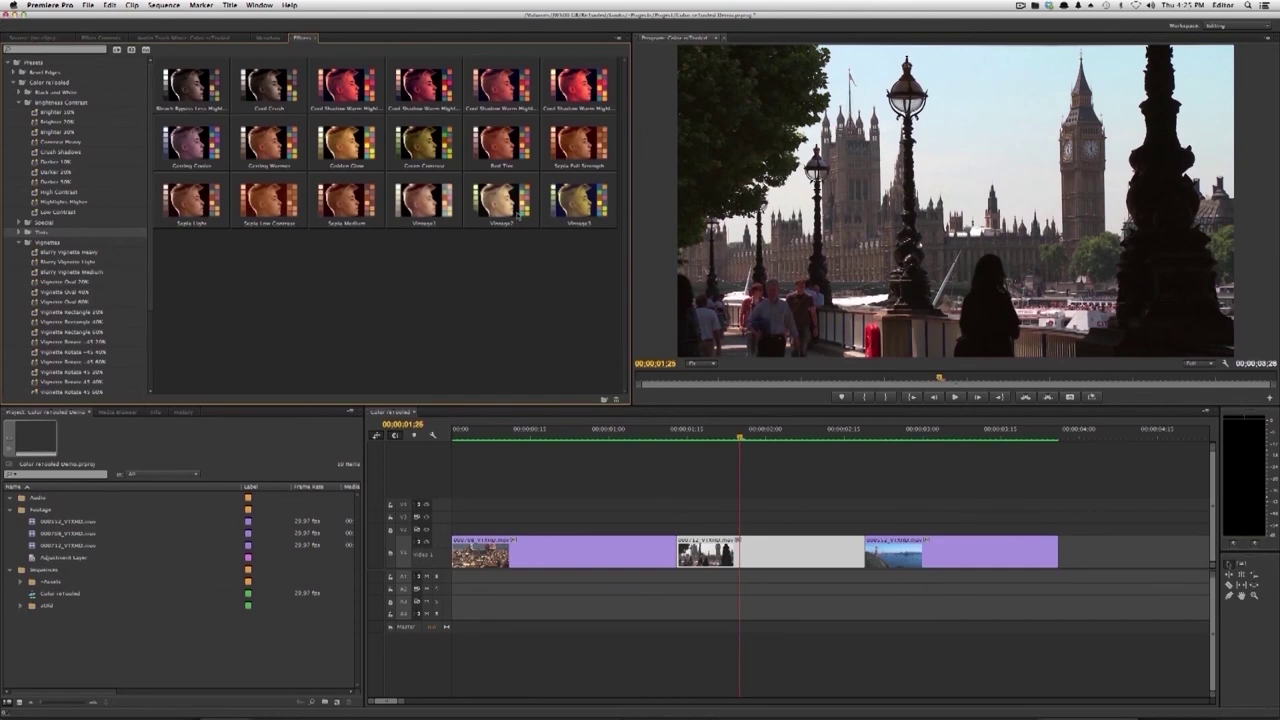
left_click(482, 226)
left_click(423, 88)
left_click(578, 88)
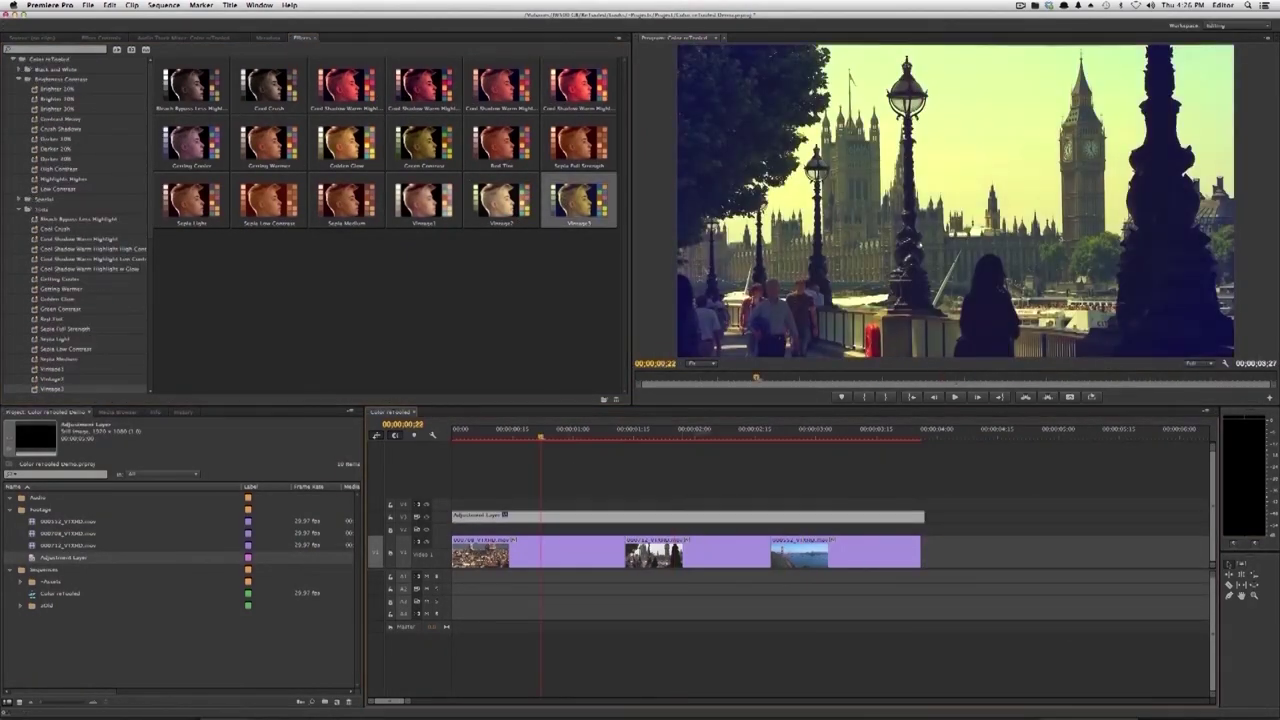
left_click(872, 434)
- Expand track V2 and delete the adjustment layer over the London shot
left_click(390, 517)
left_click(433, 435)
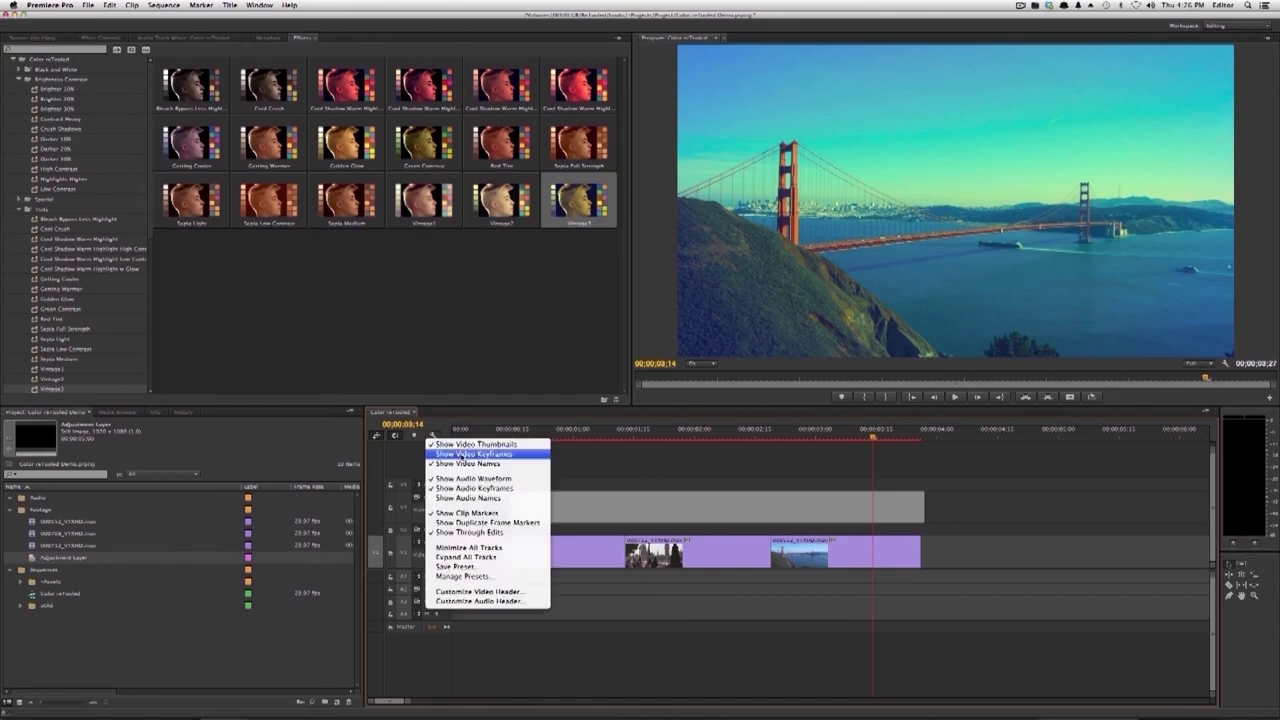
left_click(460, 445)
left_click(670, 438)
left_click(498, 502)
key("Delete")
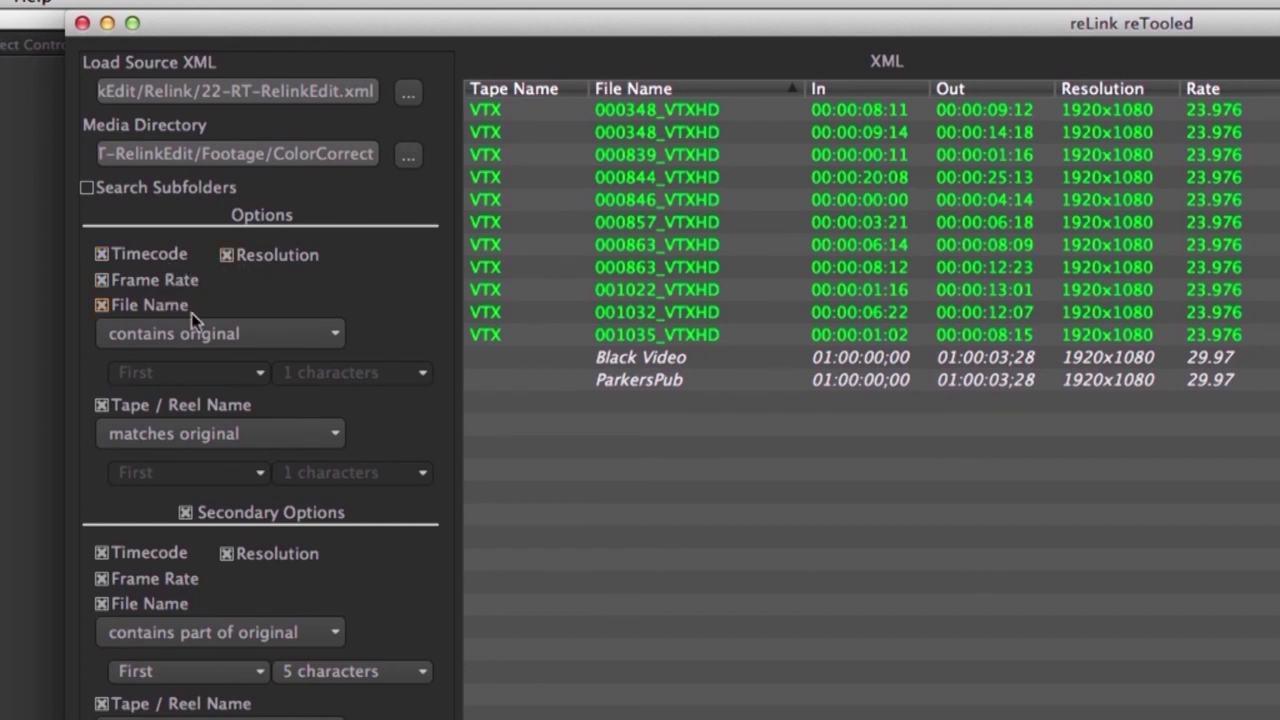
- Keep file name matching at contains original and reel name at matches original, then save with prefix 'relinked'
left_click(214, 338)
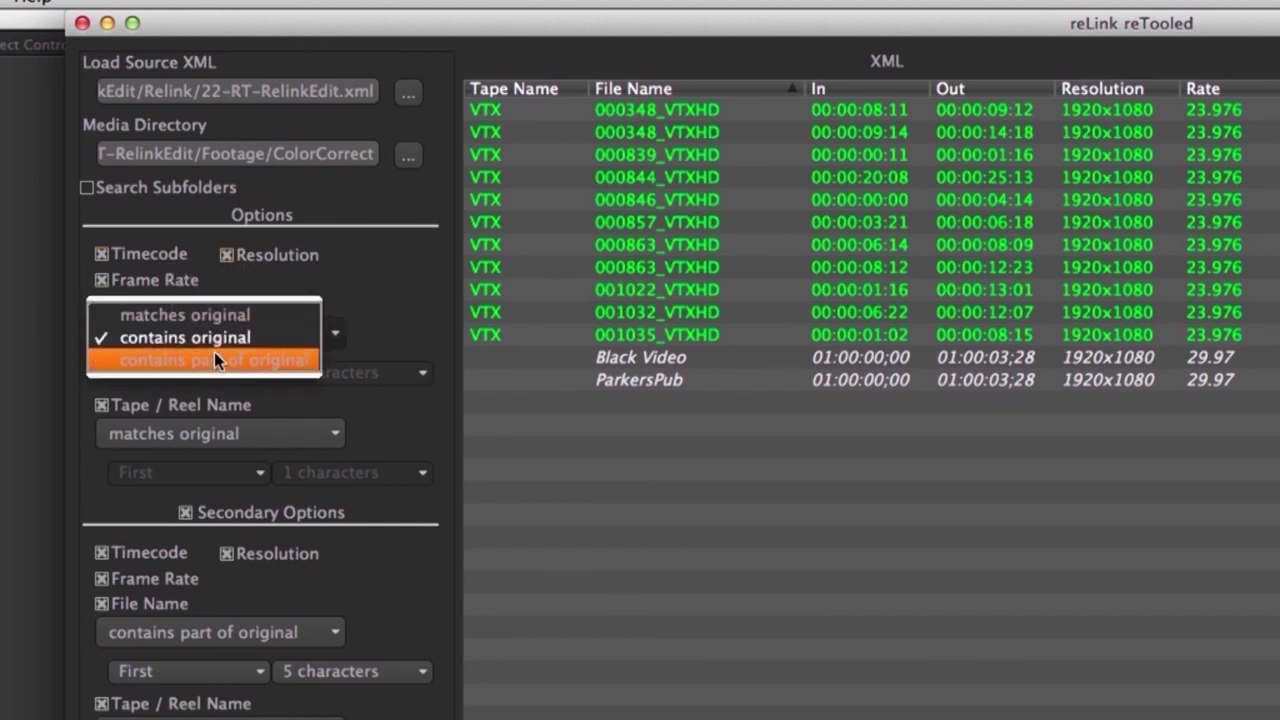
left_click(384, 318)
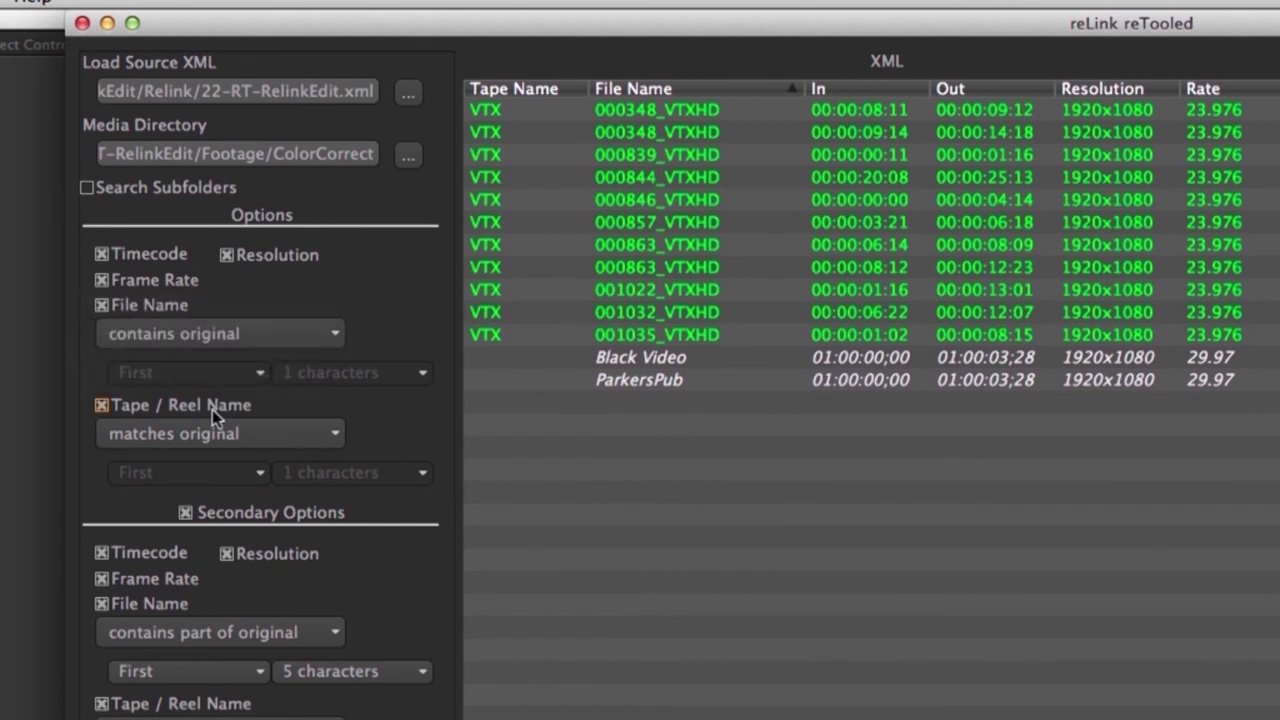
left_click(300, 435)
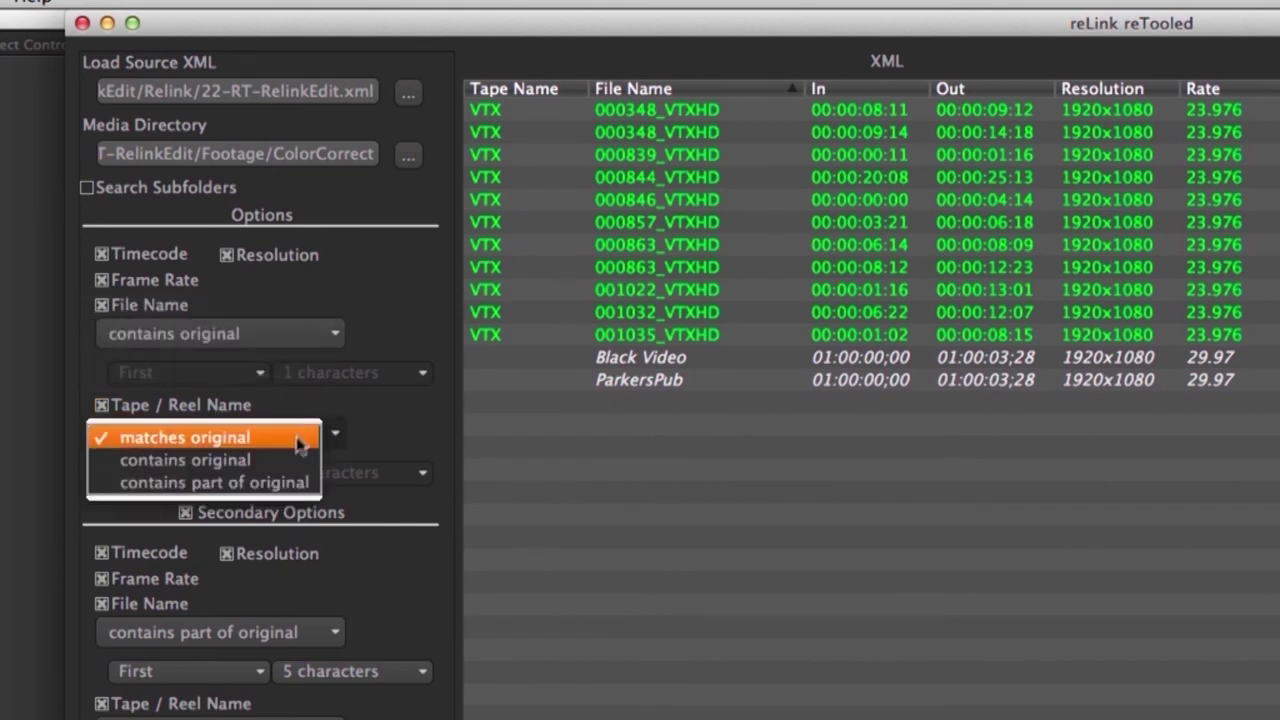
left_click(380, 429)
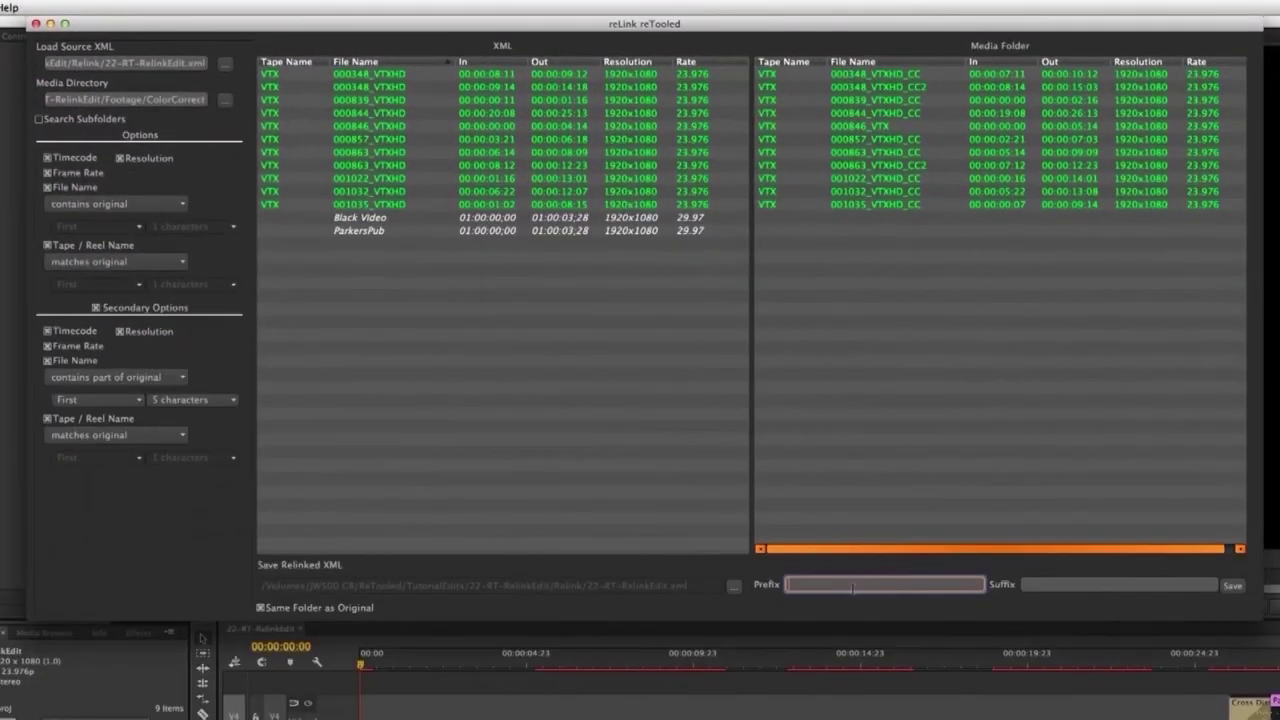
type("relinked")
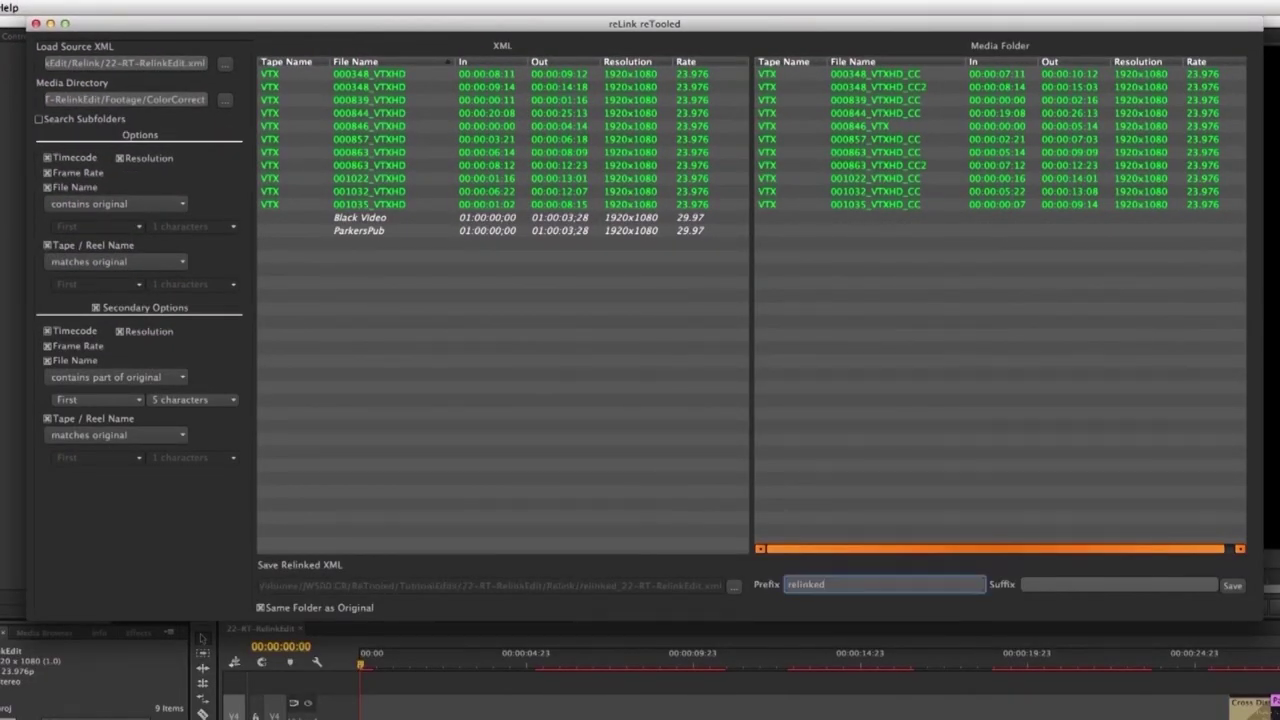
left_click(1233, 586)
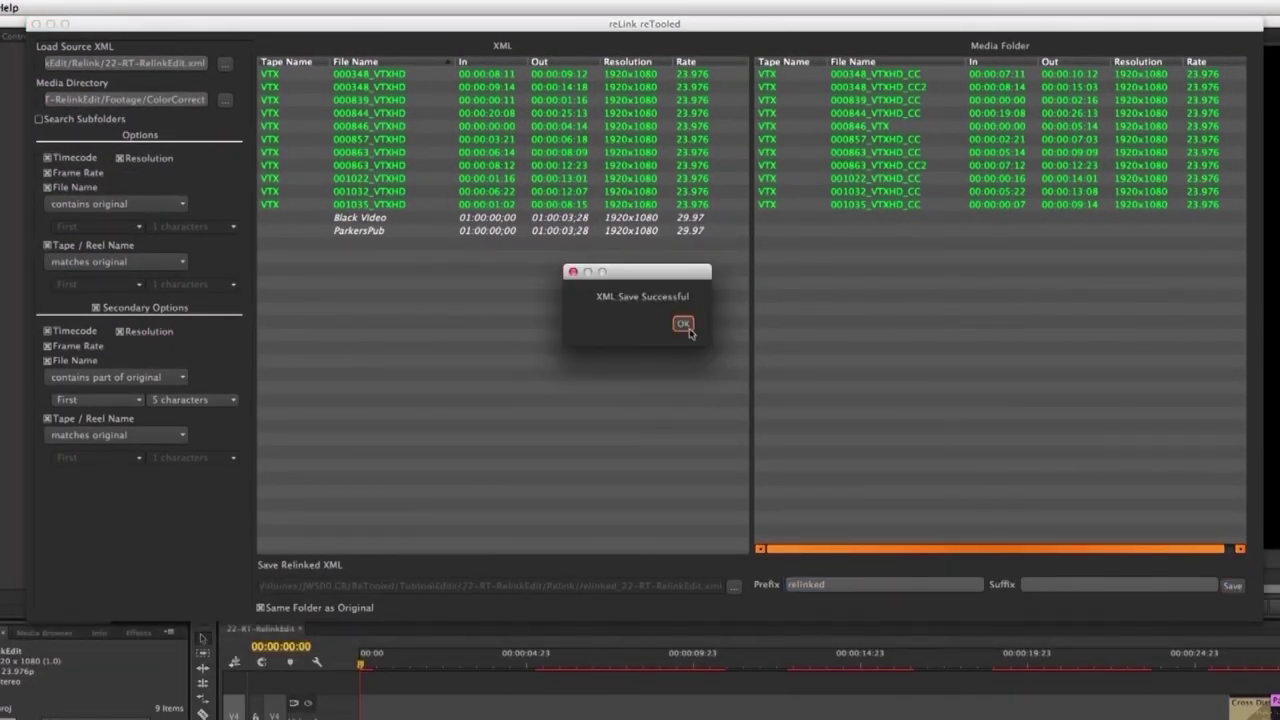